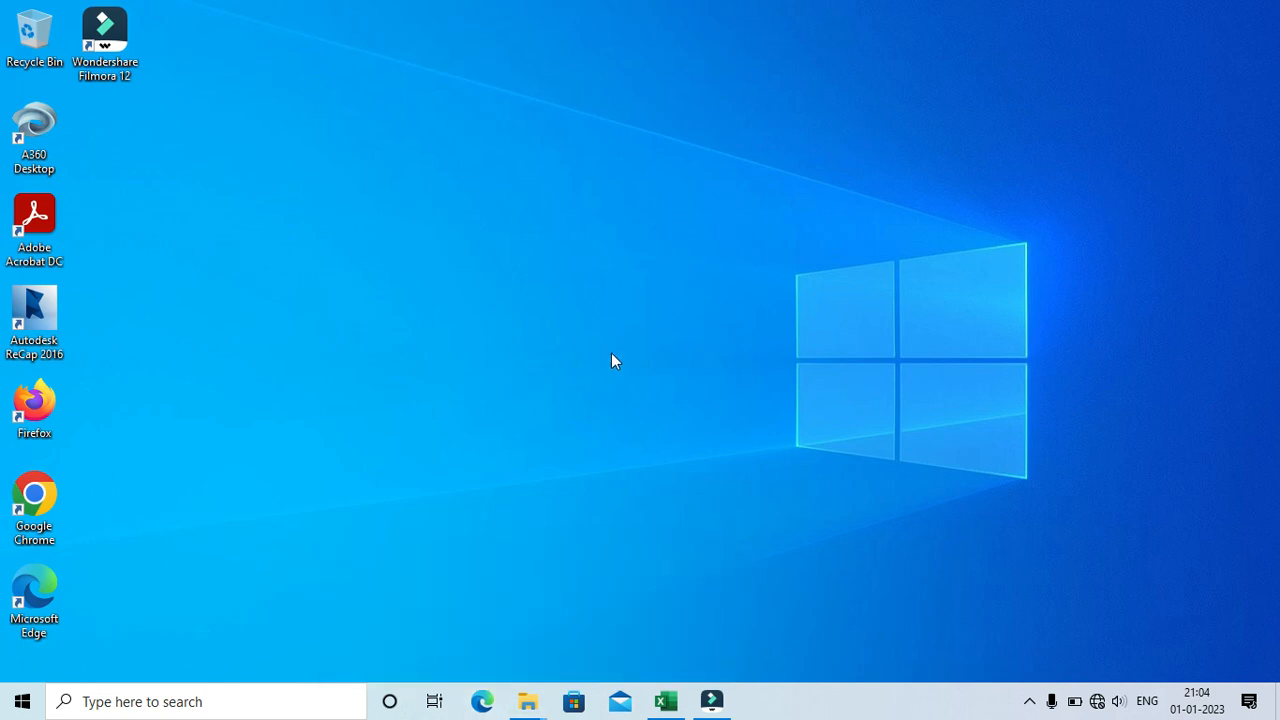
Step: Switch to the Fill Series workbook in Excel and go from the TITLE sheet to Sheet1
click(665, 701)
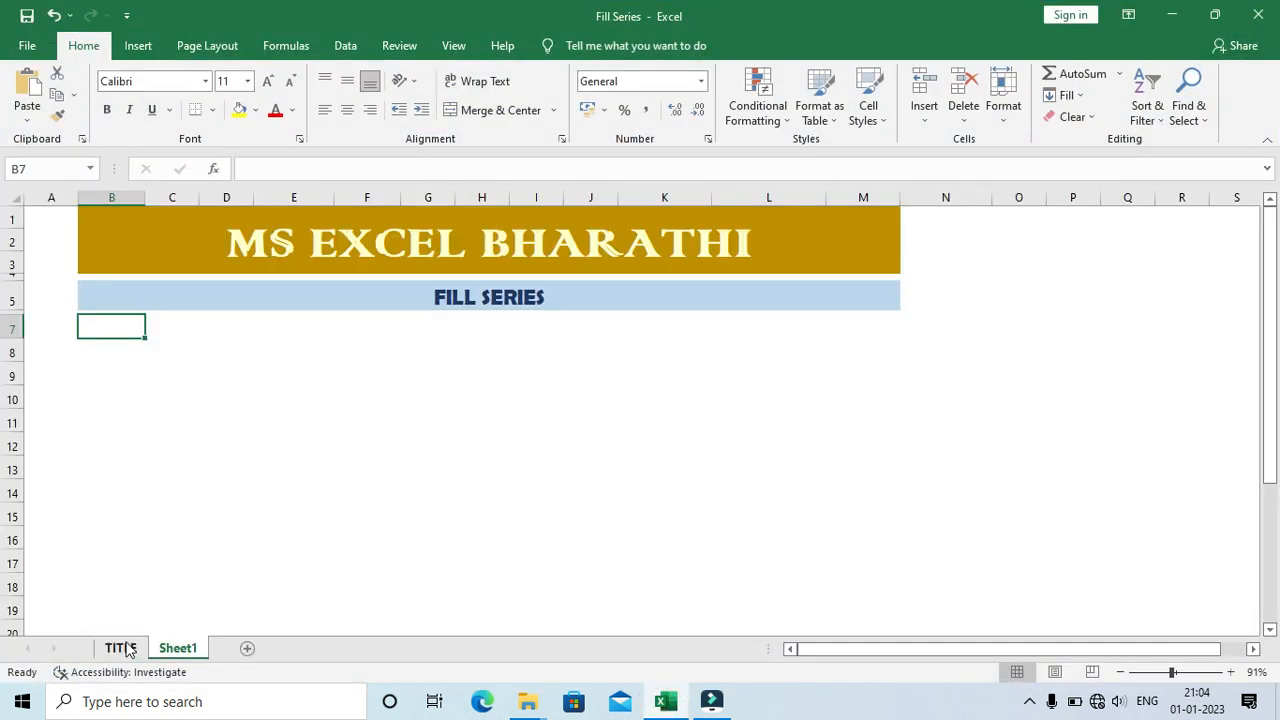
click(121, 648)
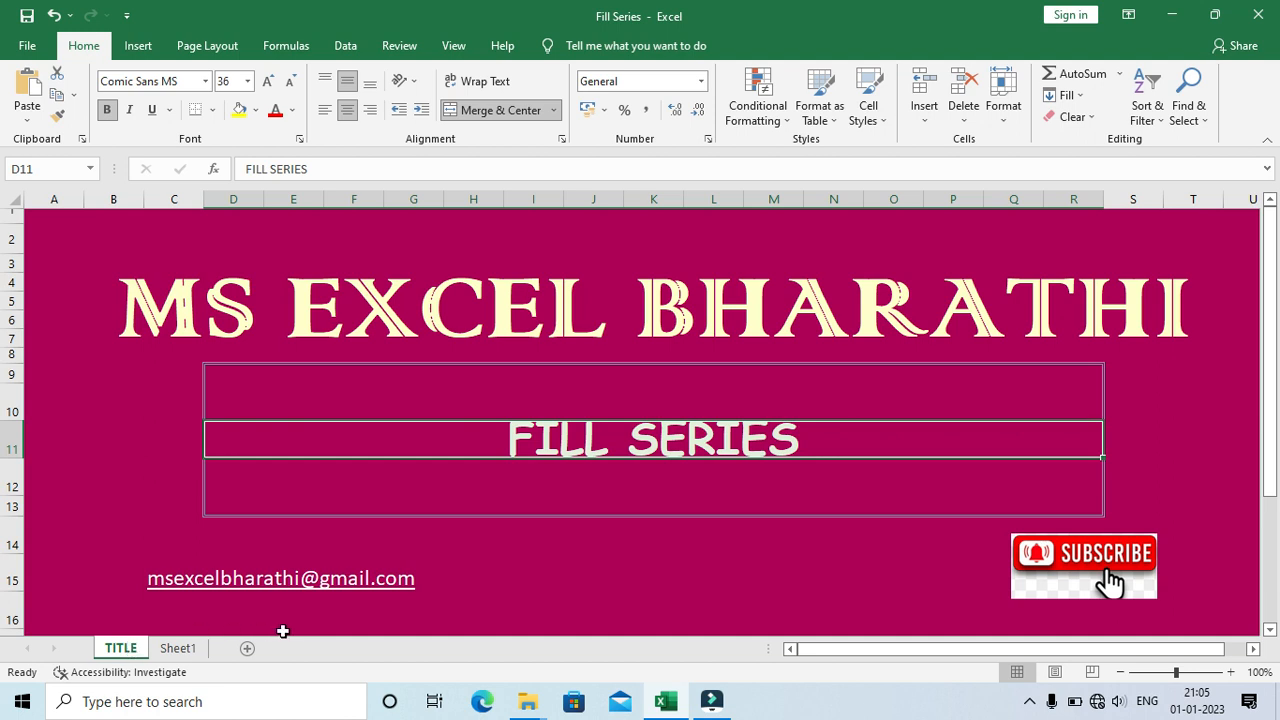
click(190, 648)
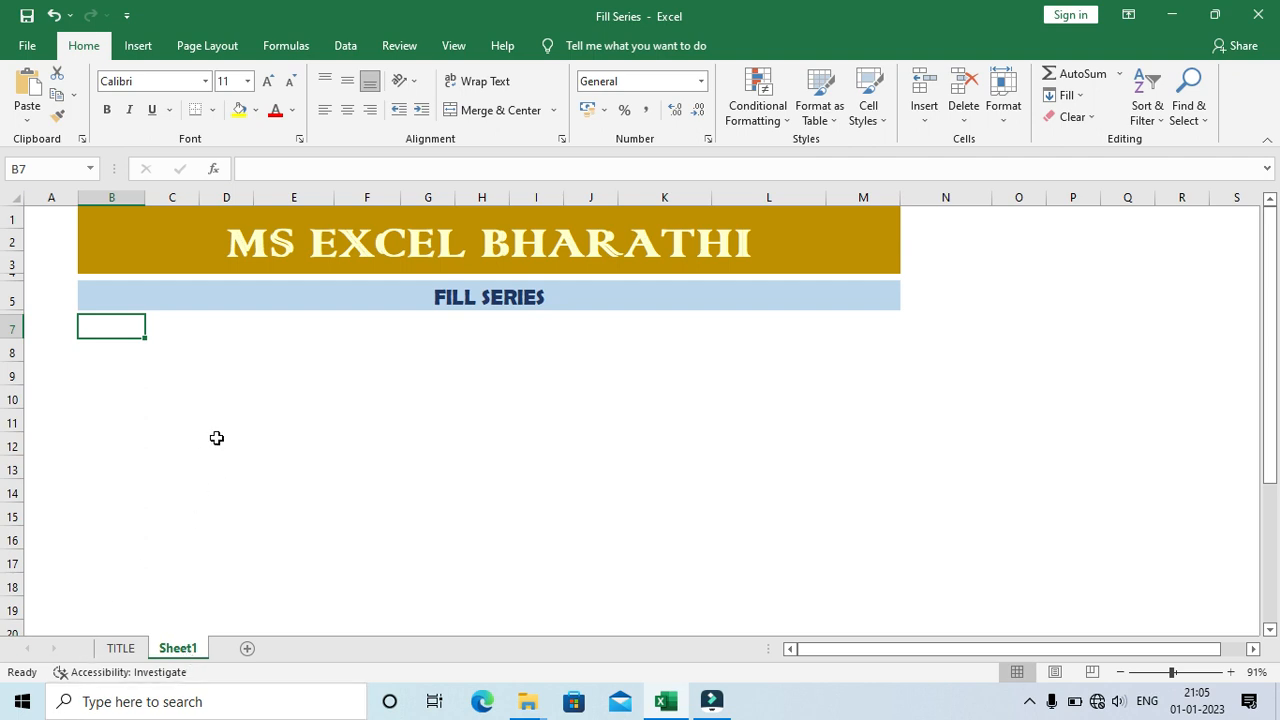
Step: Enter 1 in cell B7 and fill it down to B18 as an incrementing series with the Fill Series option
click(137, 333)
text(1)
key(Return)
click(137, 332)
drag(145, 338, 146, 593)
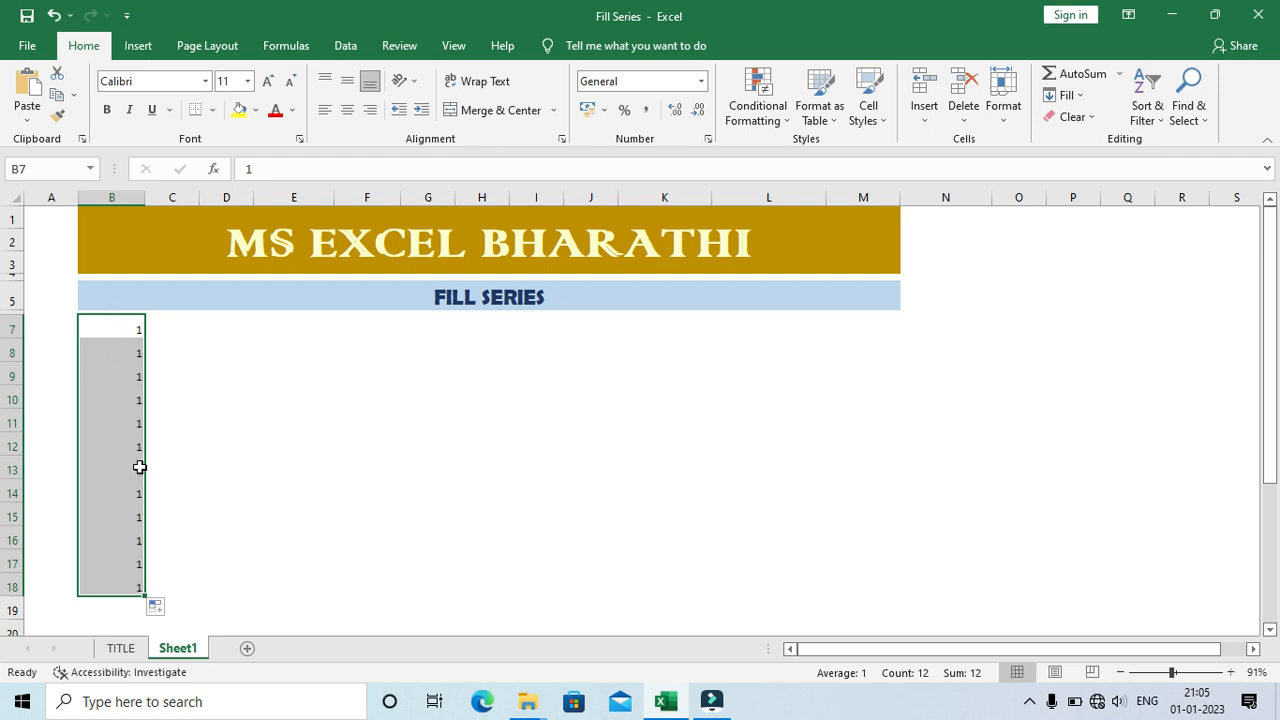
click(157, 610)
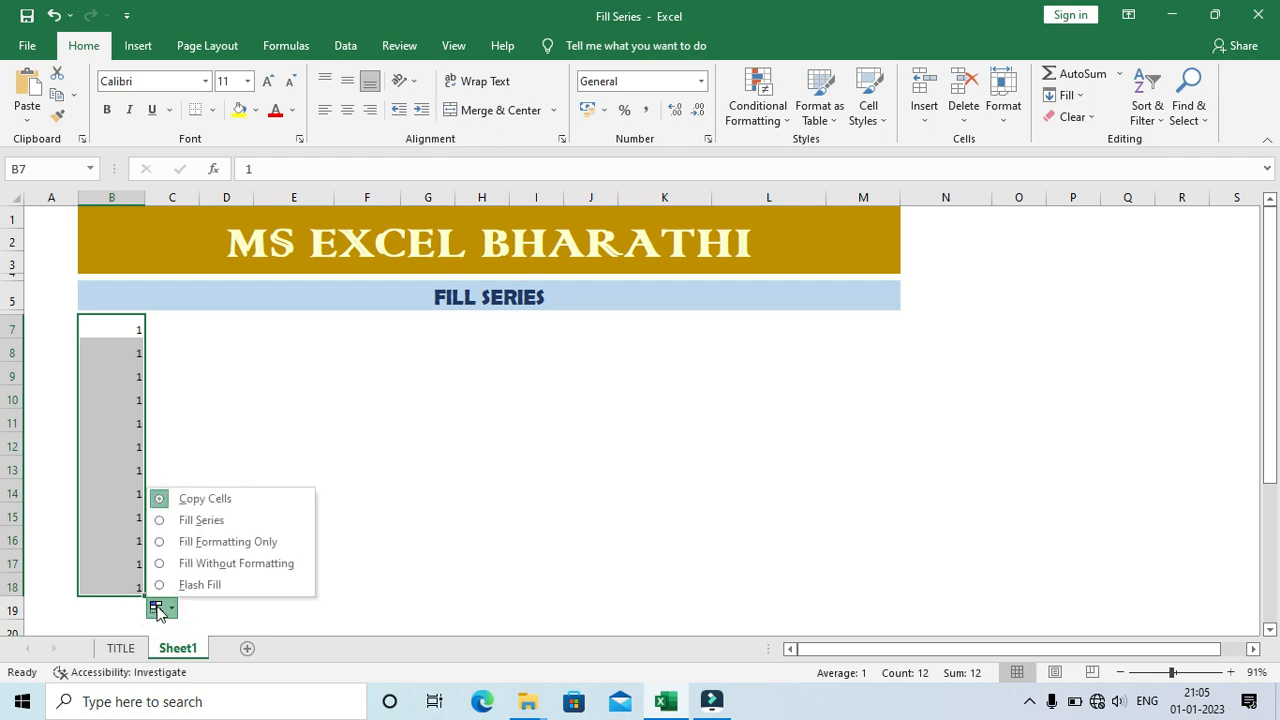
click(229, 522)
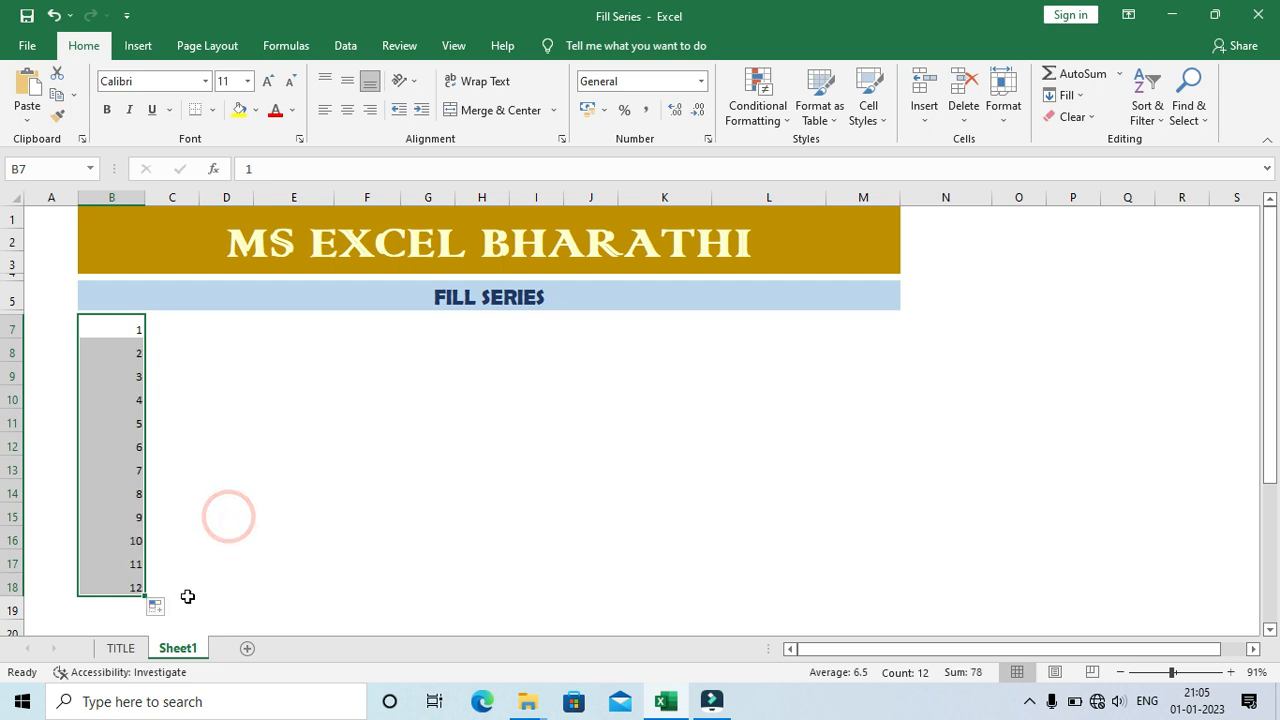
click(157, 608)
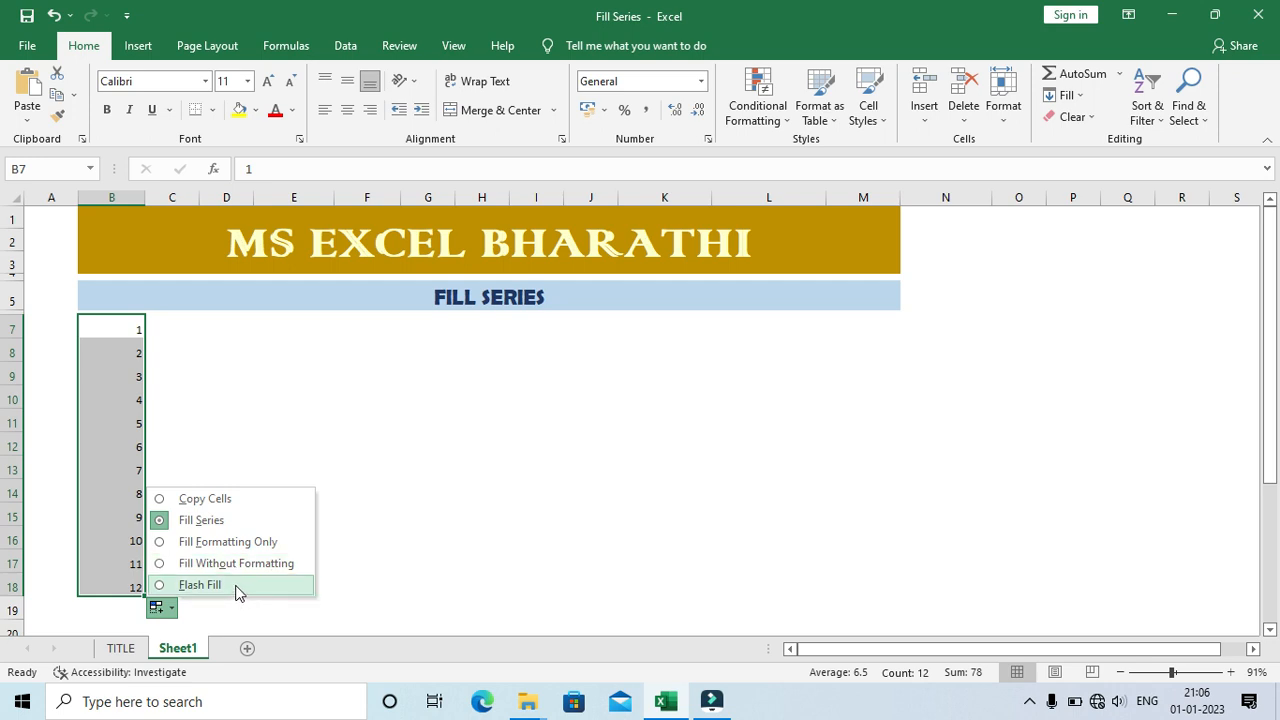
click(258, 441)
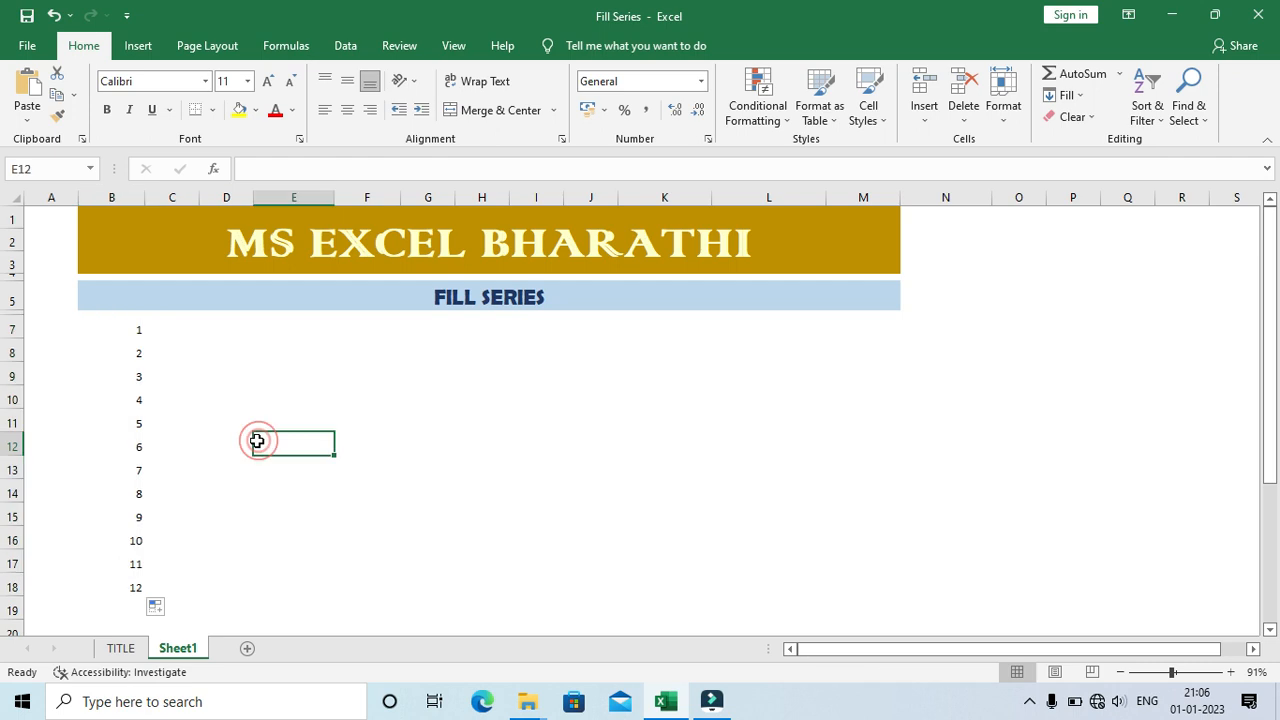
click(134, 326)
drag(131, 327, 134, 589)
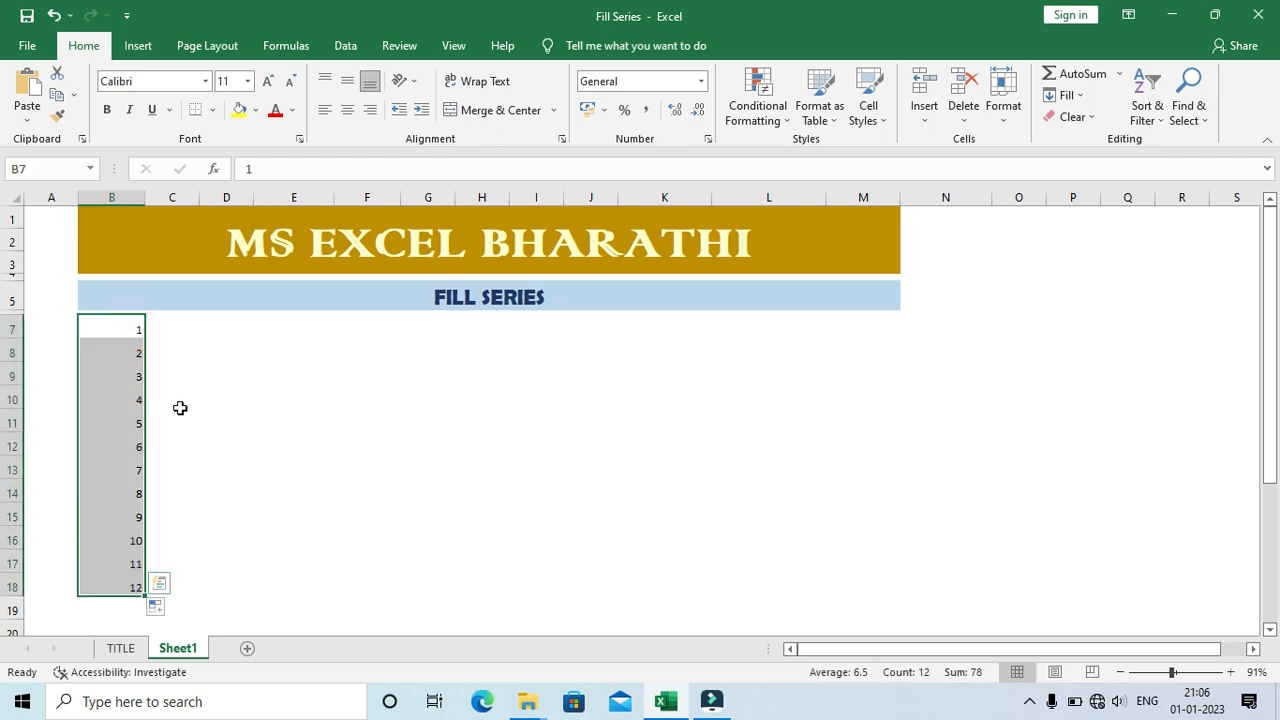
Step: Fill the 1 in B7 across row 7 to L7 as an incrementing series with the Fill Series option
click(121, 326)
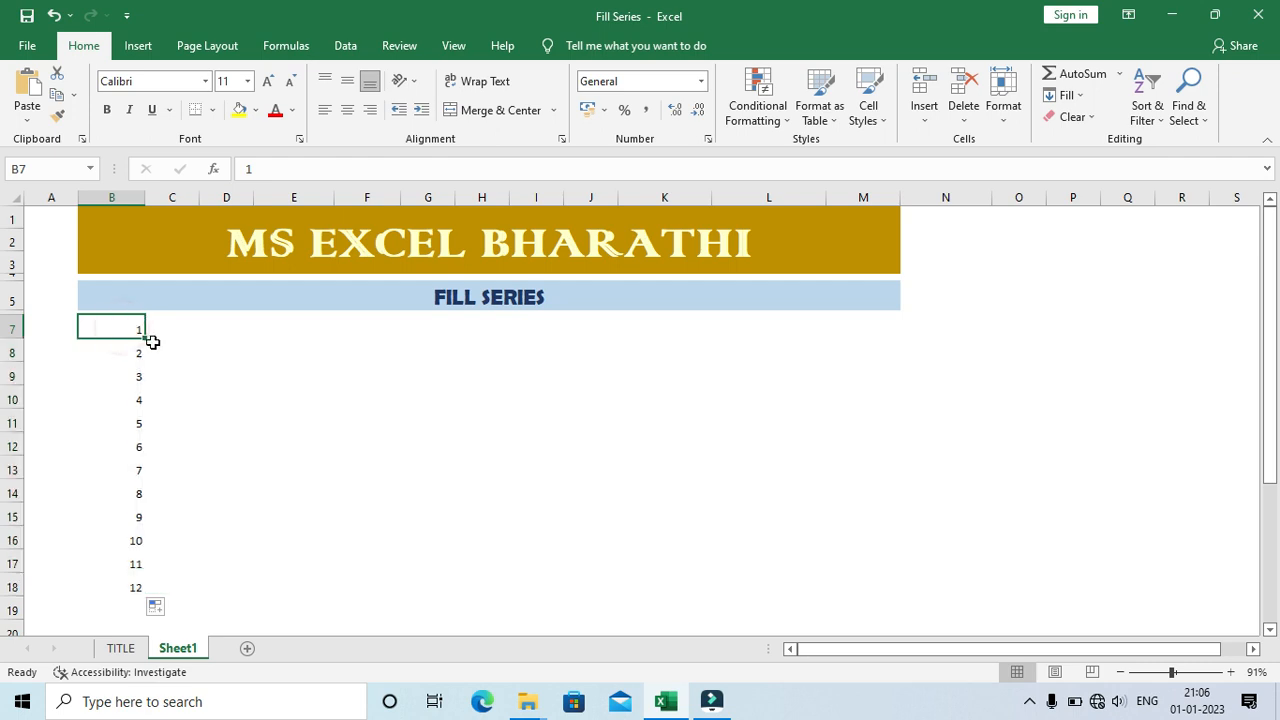
drag(144, 339, 840, 376)
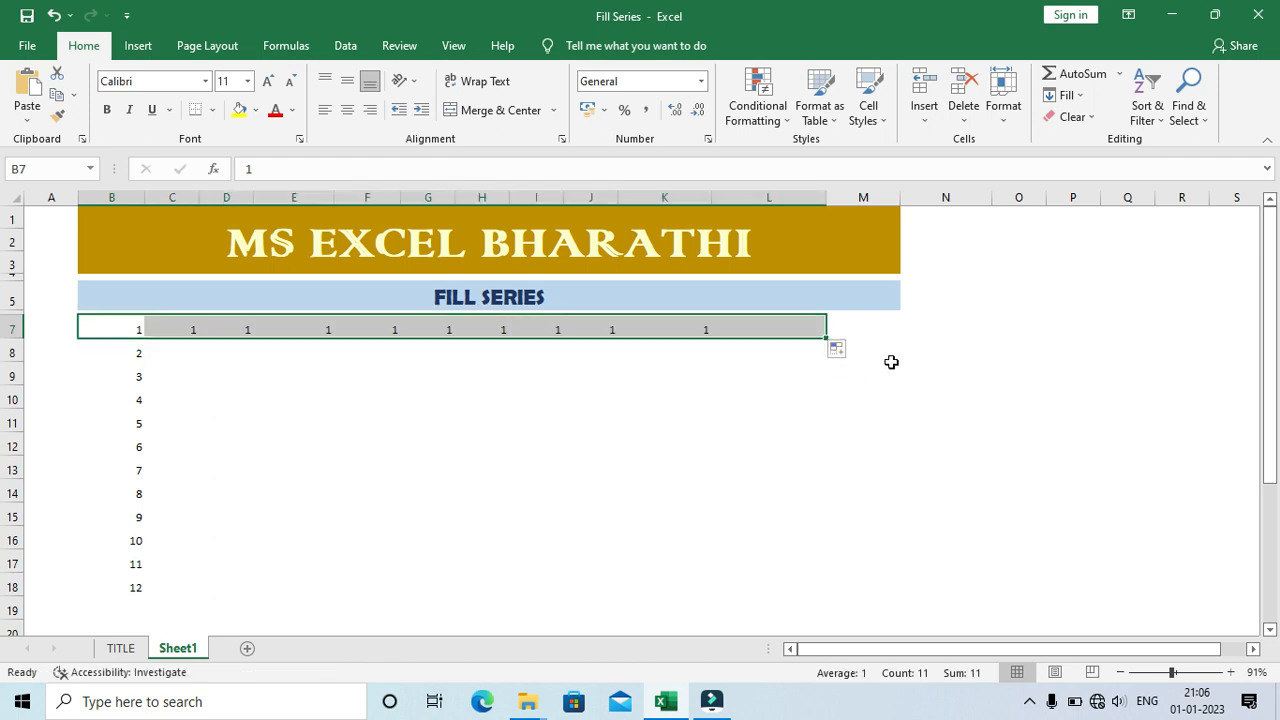
click(838, 349)
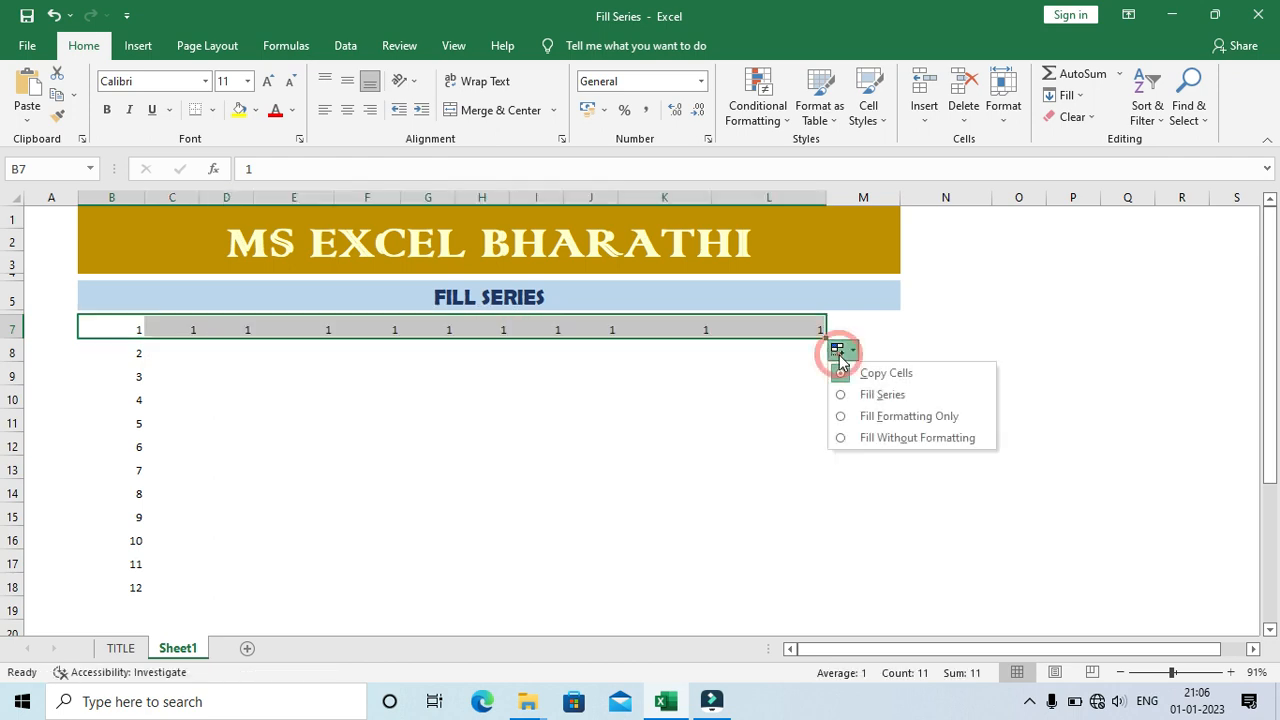
click(882, 394)
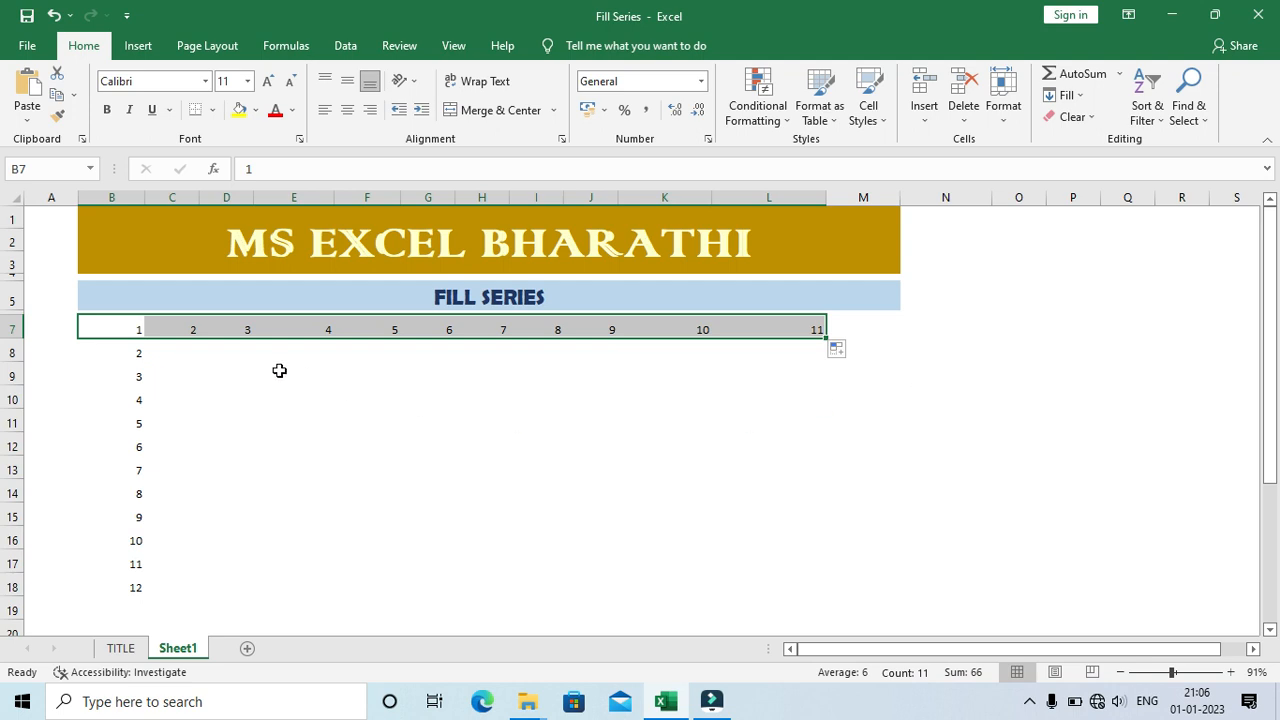
Step: Enter 12 in C8 and 13 in C9, and extend the two values down as a series to C18
click(133, 328)
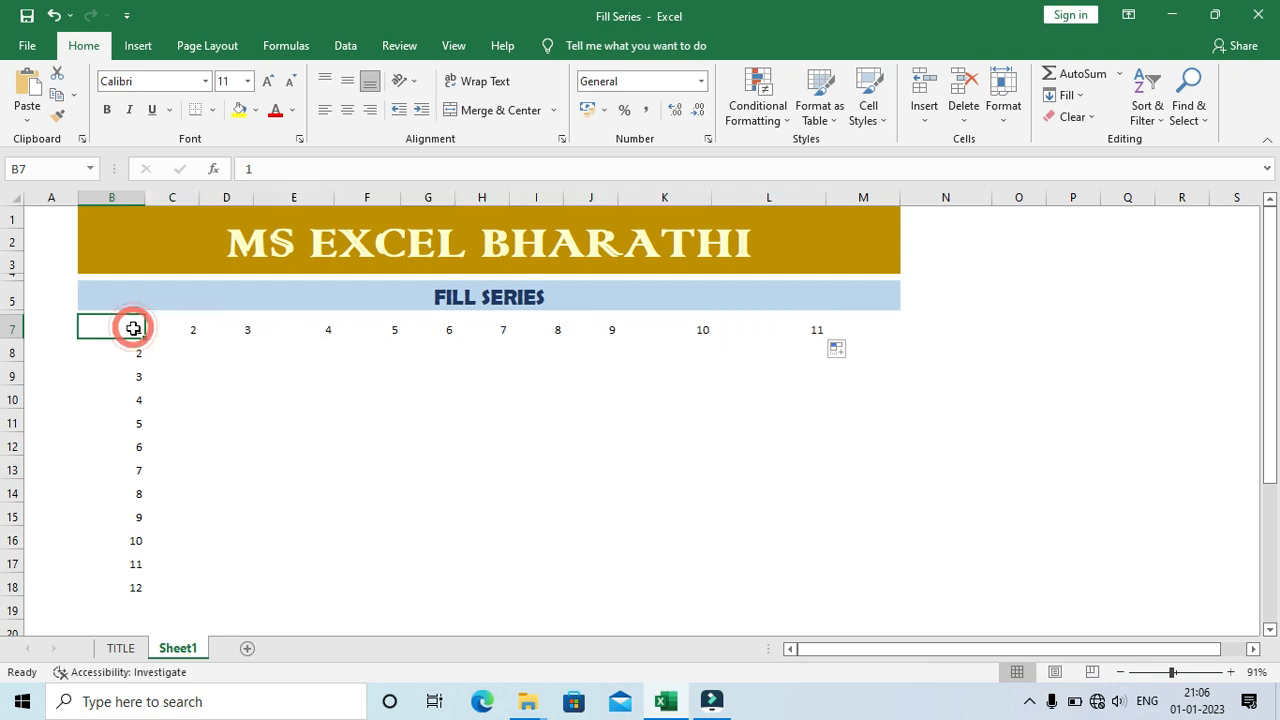
click(187, 350)
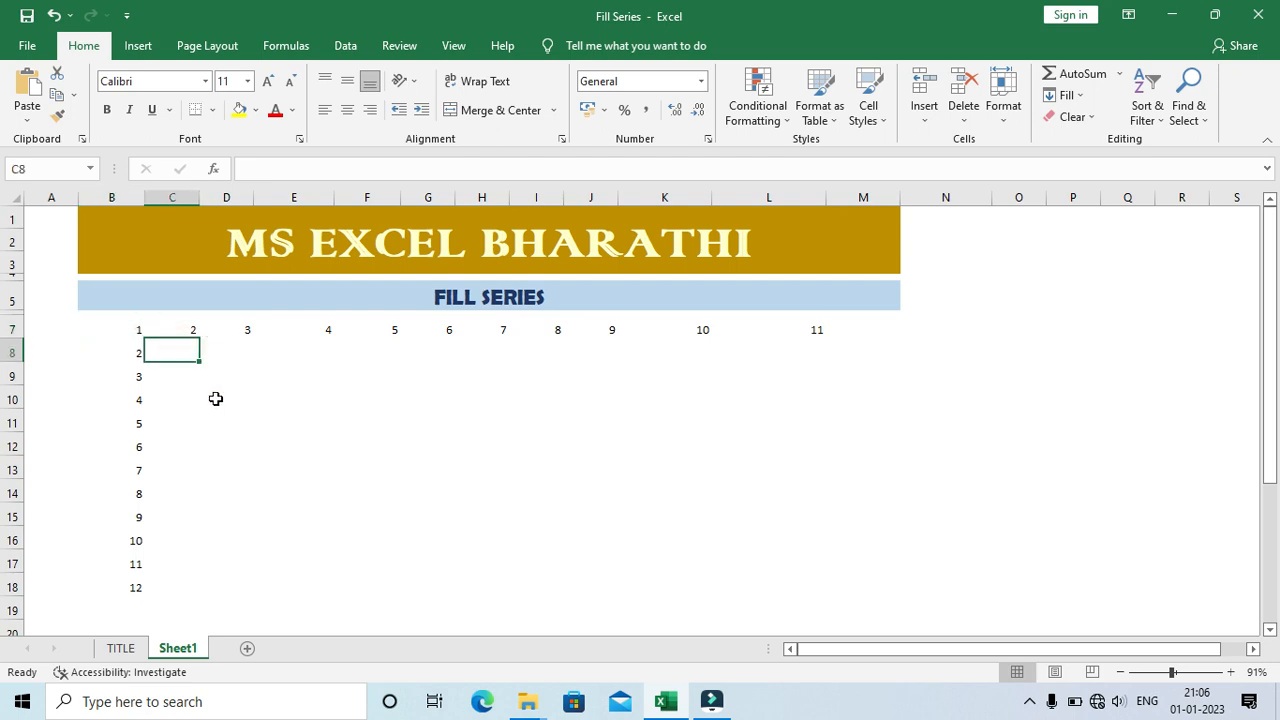
text(12)
key(Return)
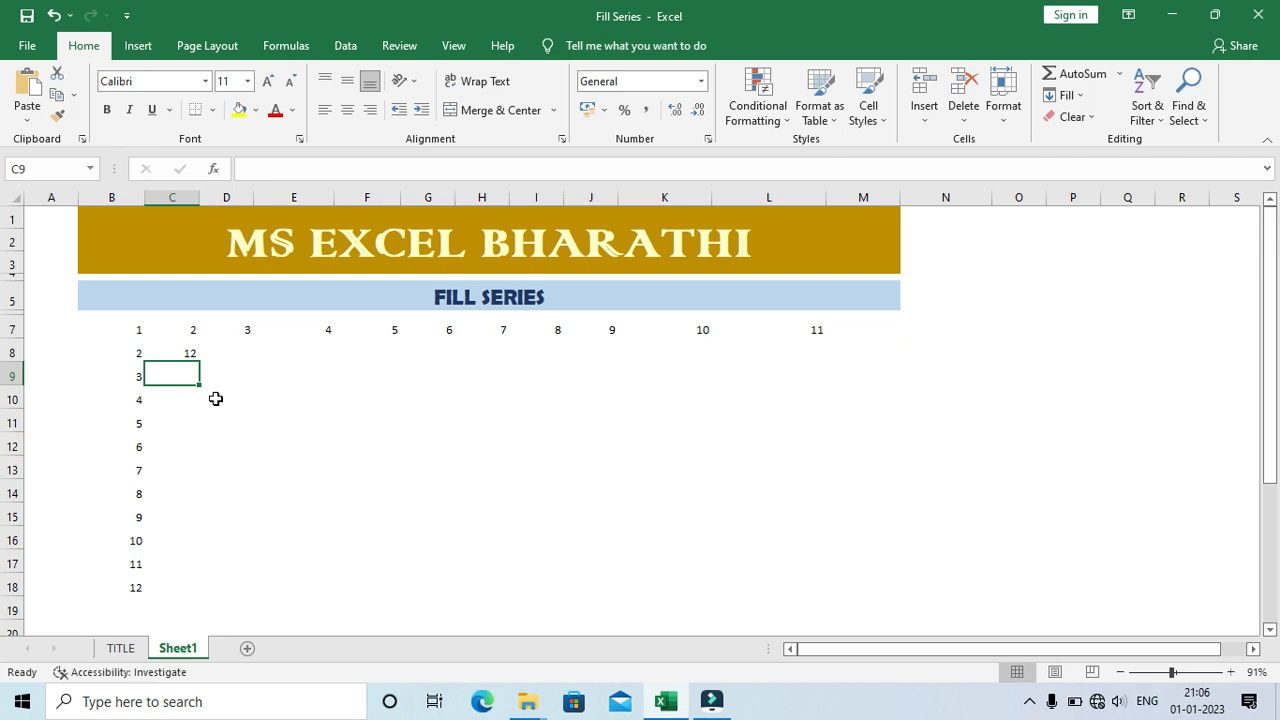
text(13)
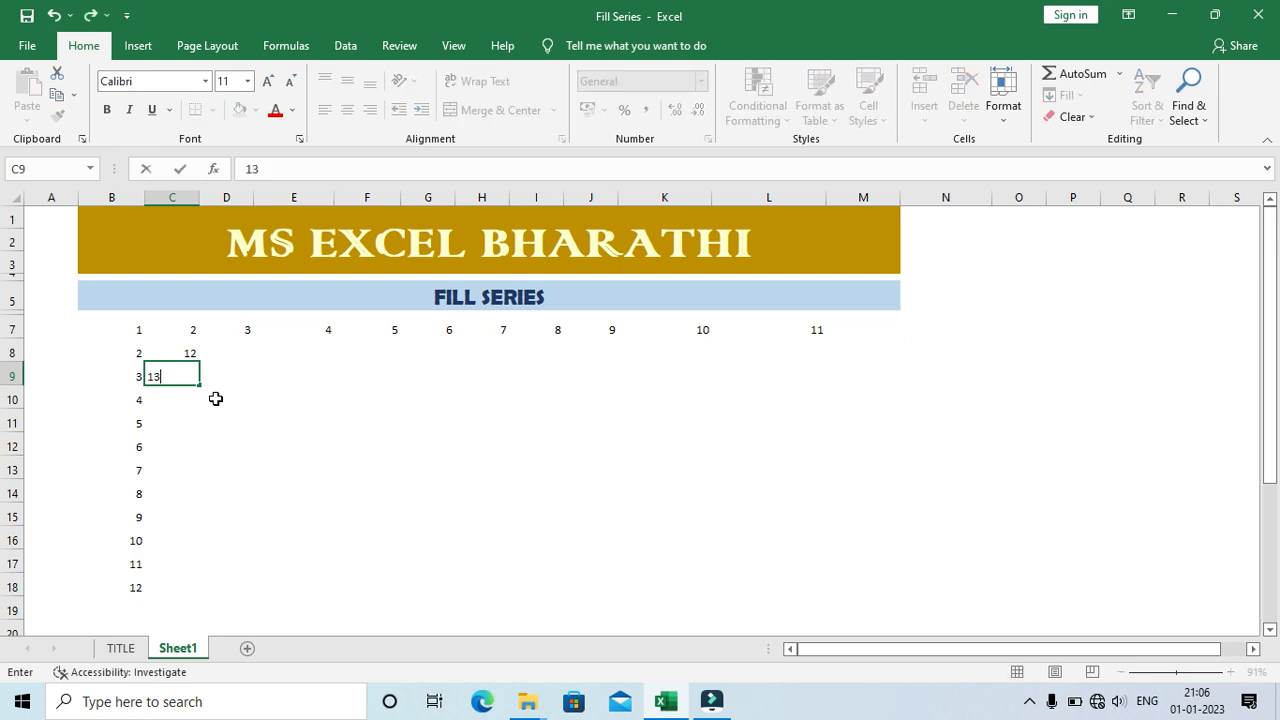
key(Return)
key(Up)
key(Up)
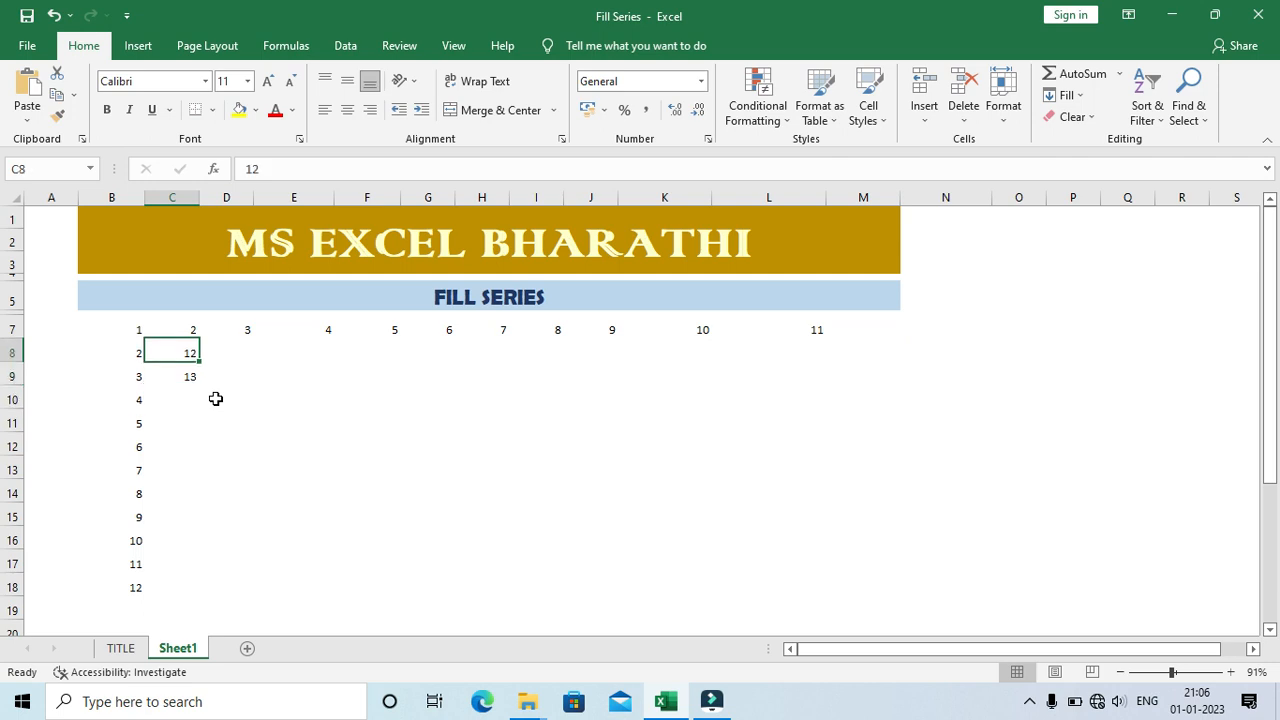
key(shift+Down)
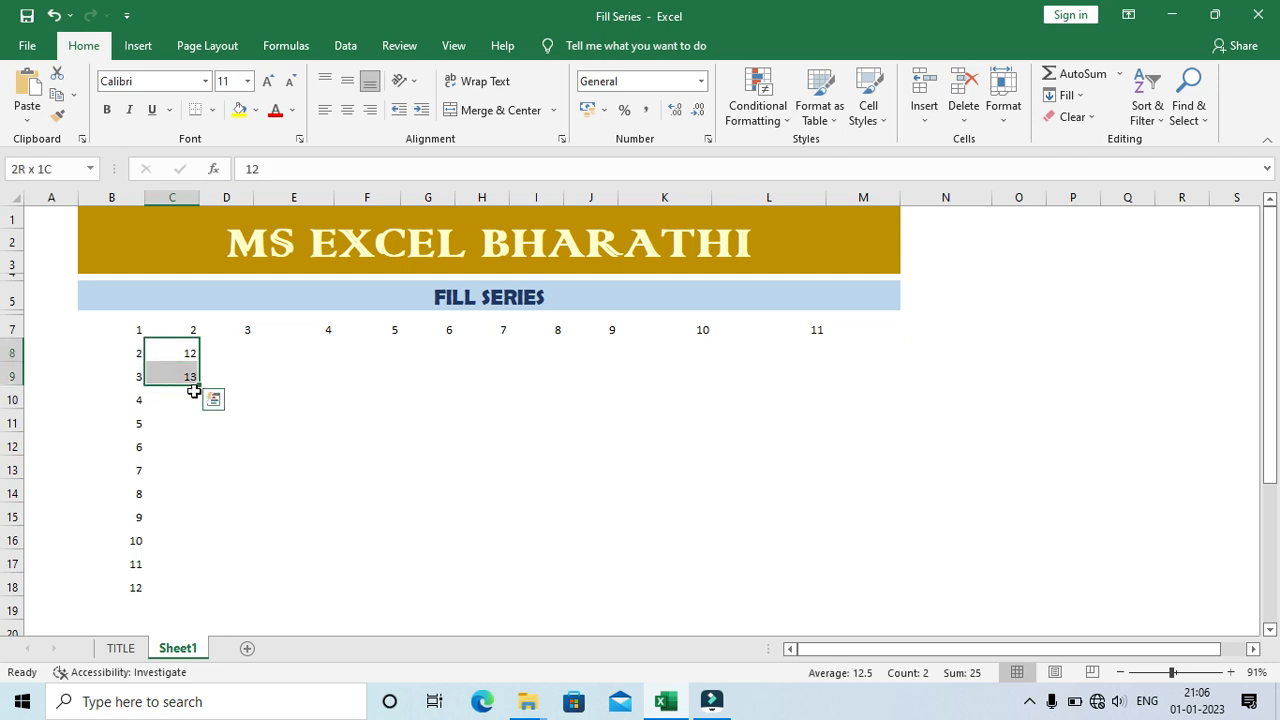
drag(200, 387, 191, 598)
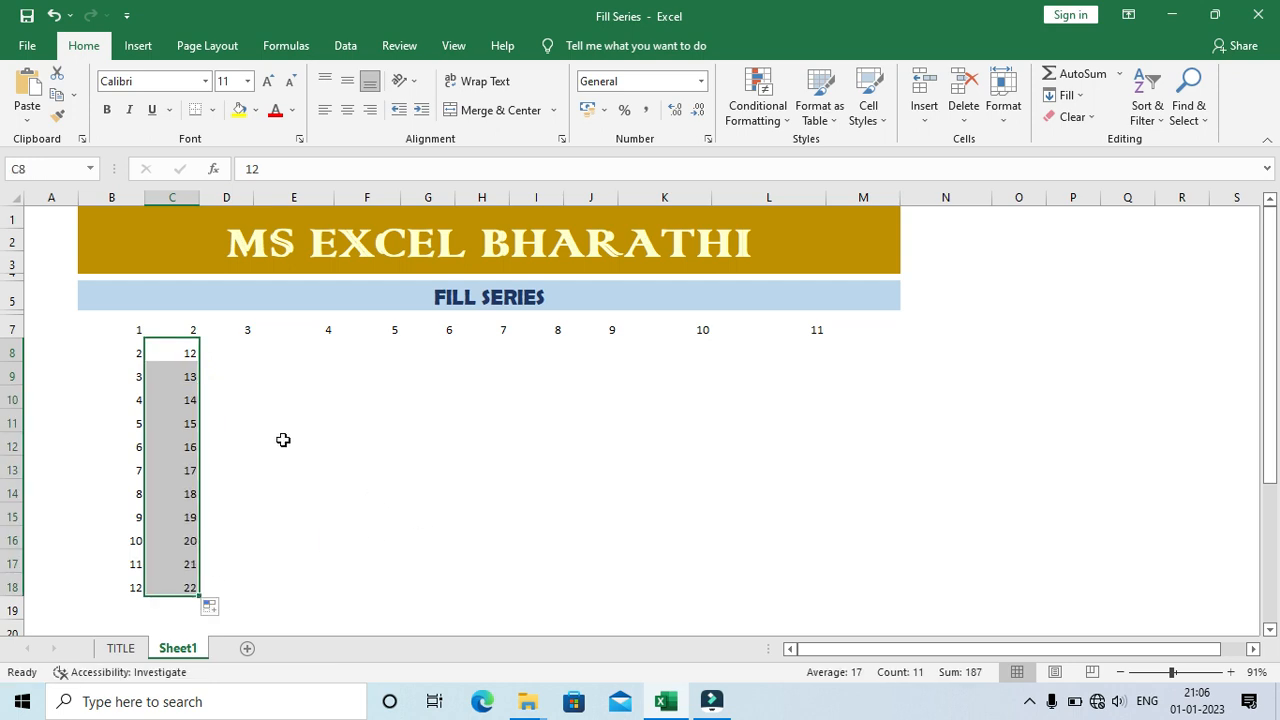
Step: Enter 14 in D8 and extend the series from C8:D8 across row 8 to K8
click(240, 353)
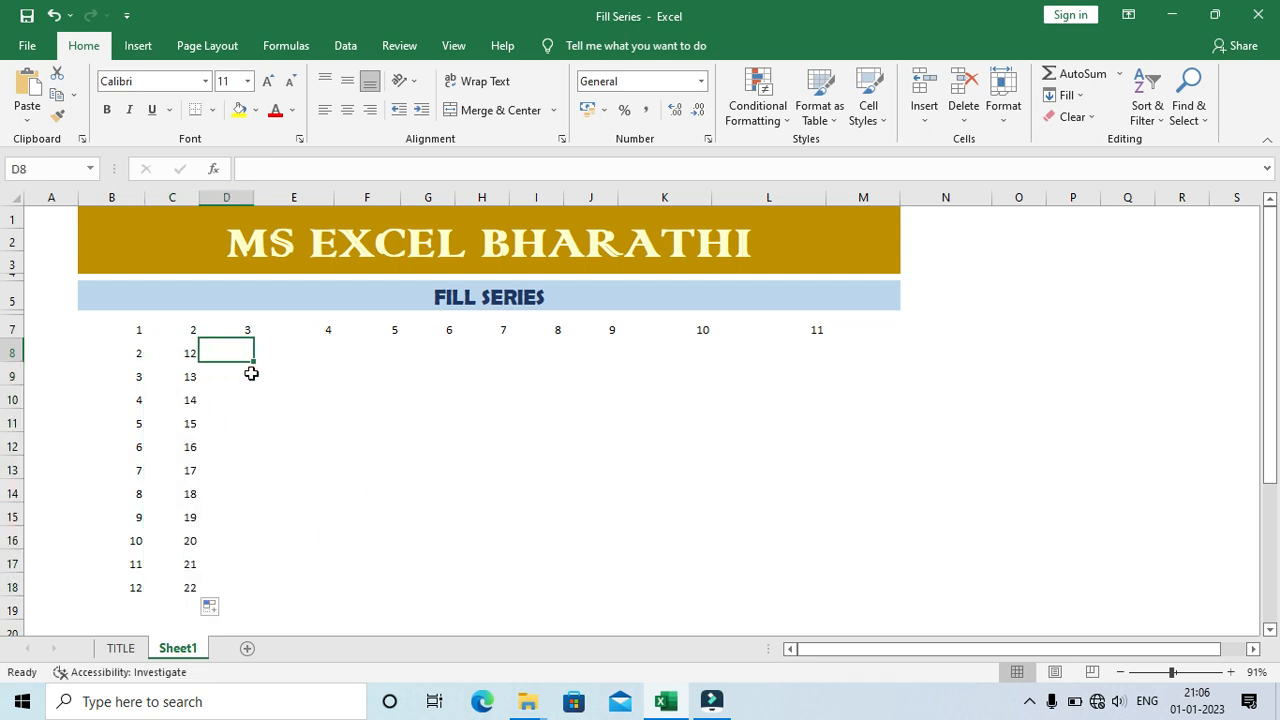
text(14)
key(Return)
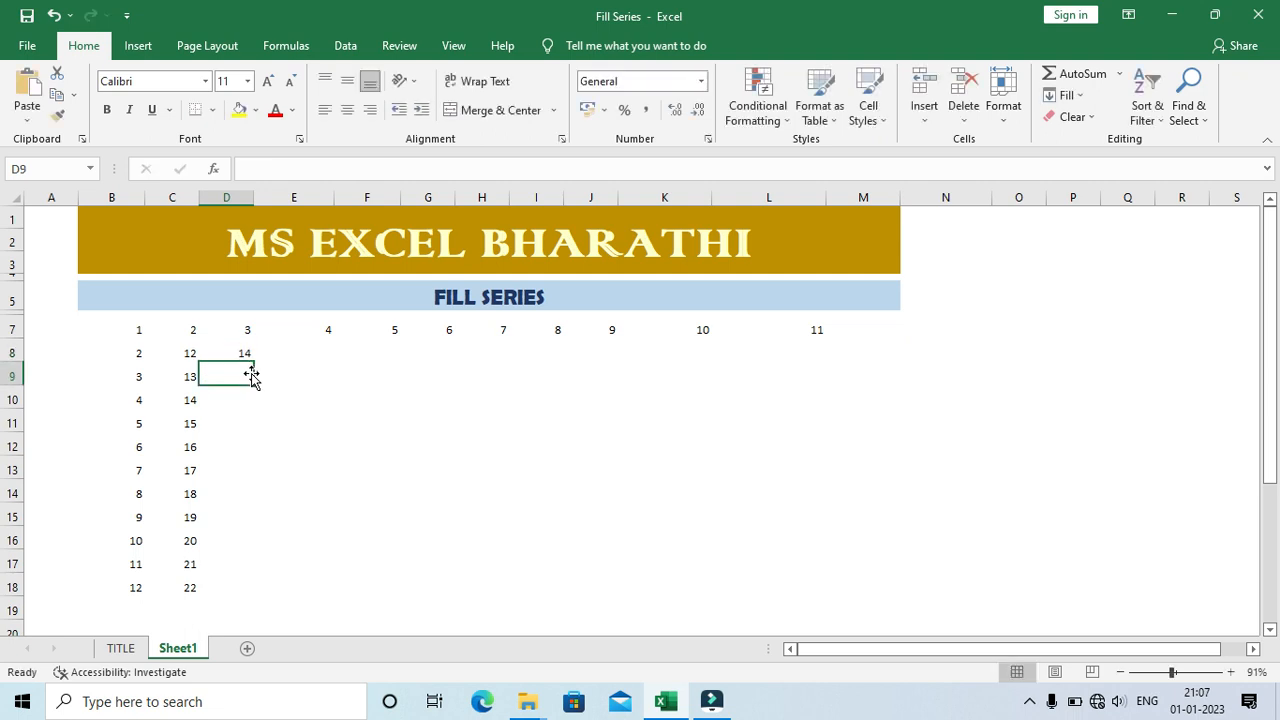
drag(186, 353, 283, 343)
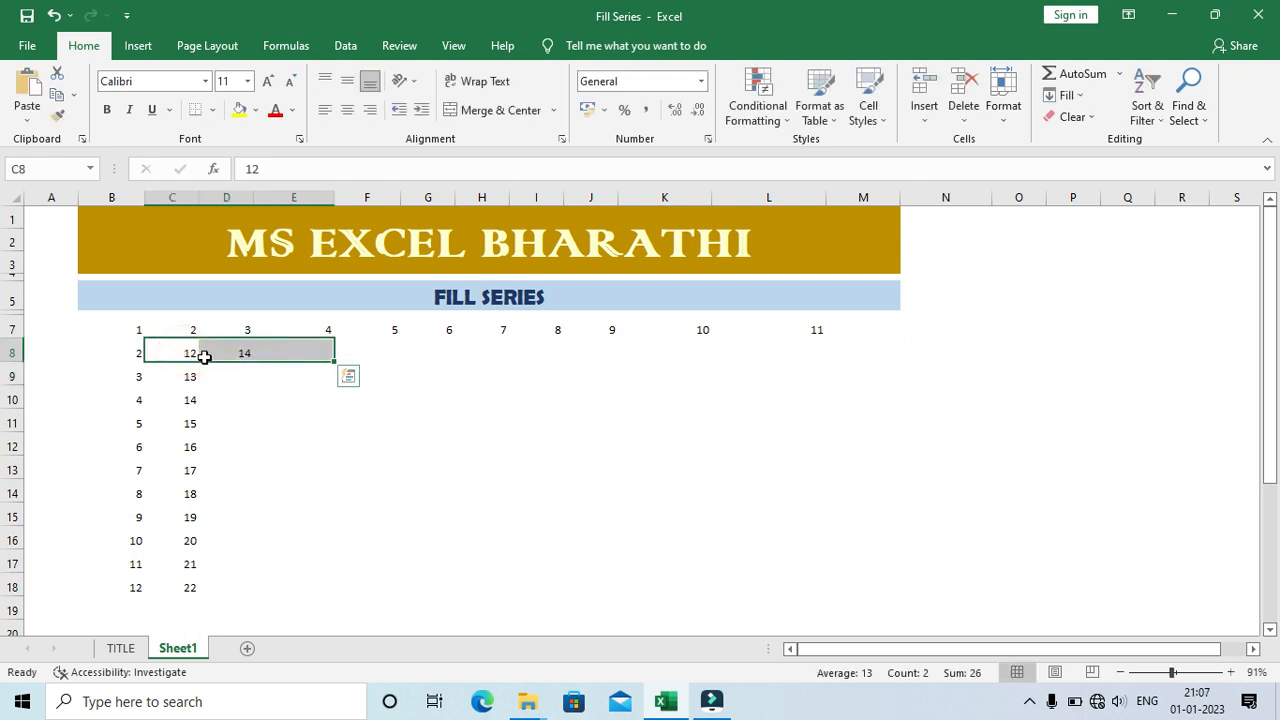
drag(186, 353, 754, 391)
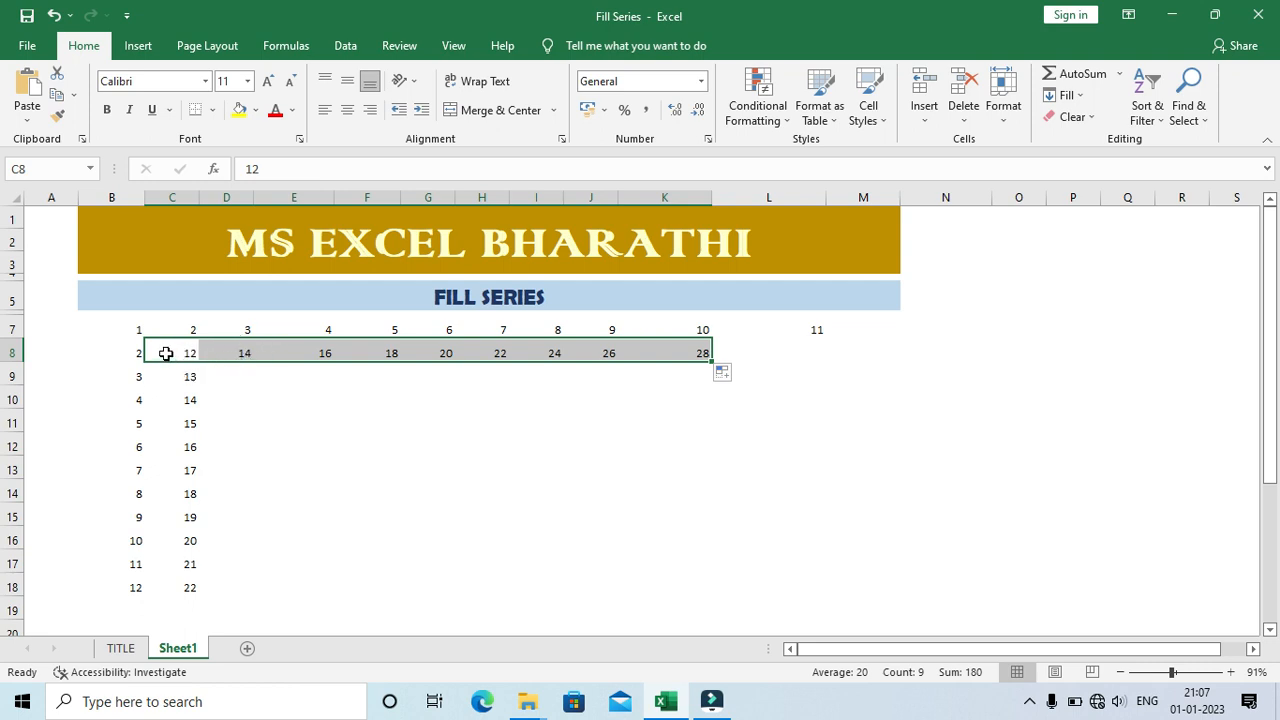
Step: Insert the current date, 01-01-2023, in cell E9
click(233, 373)
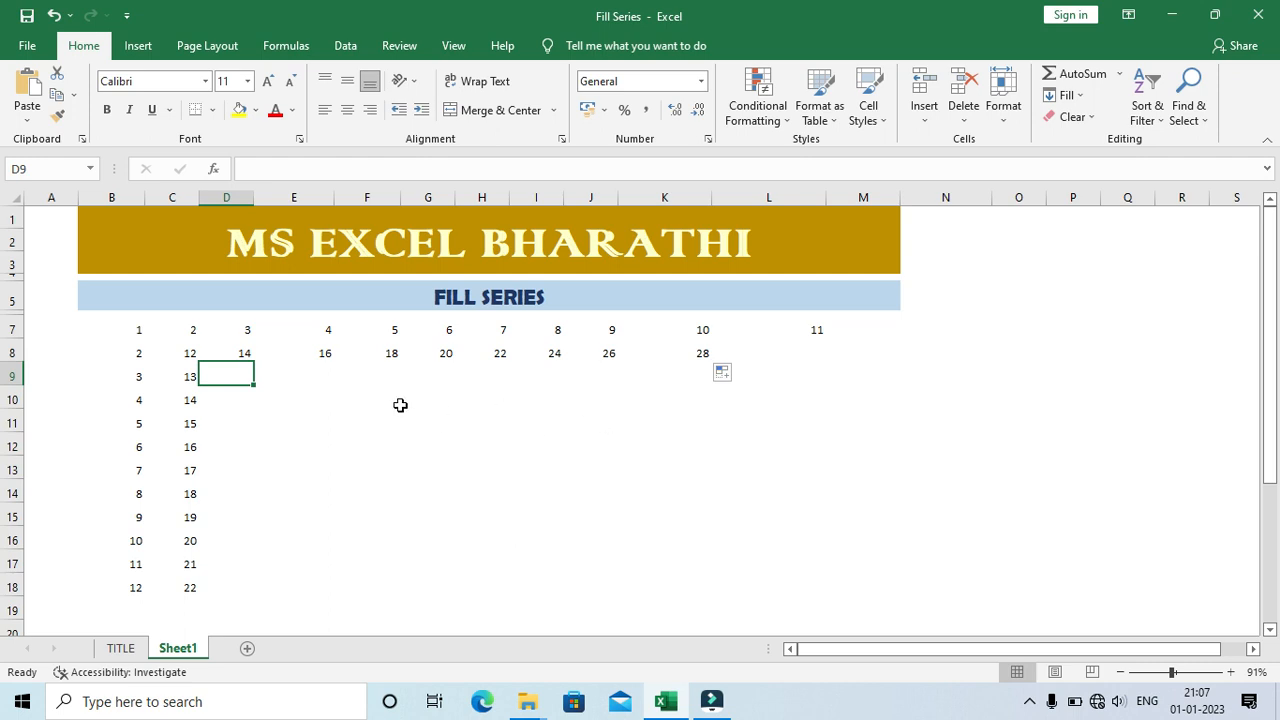
click(290, 375)
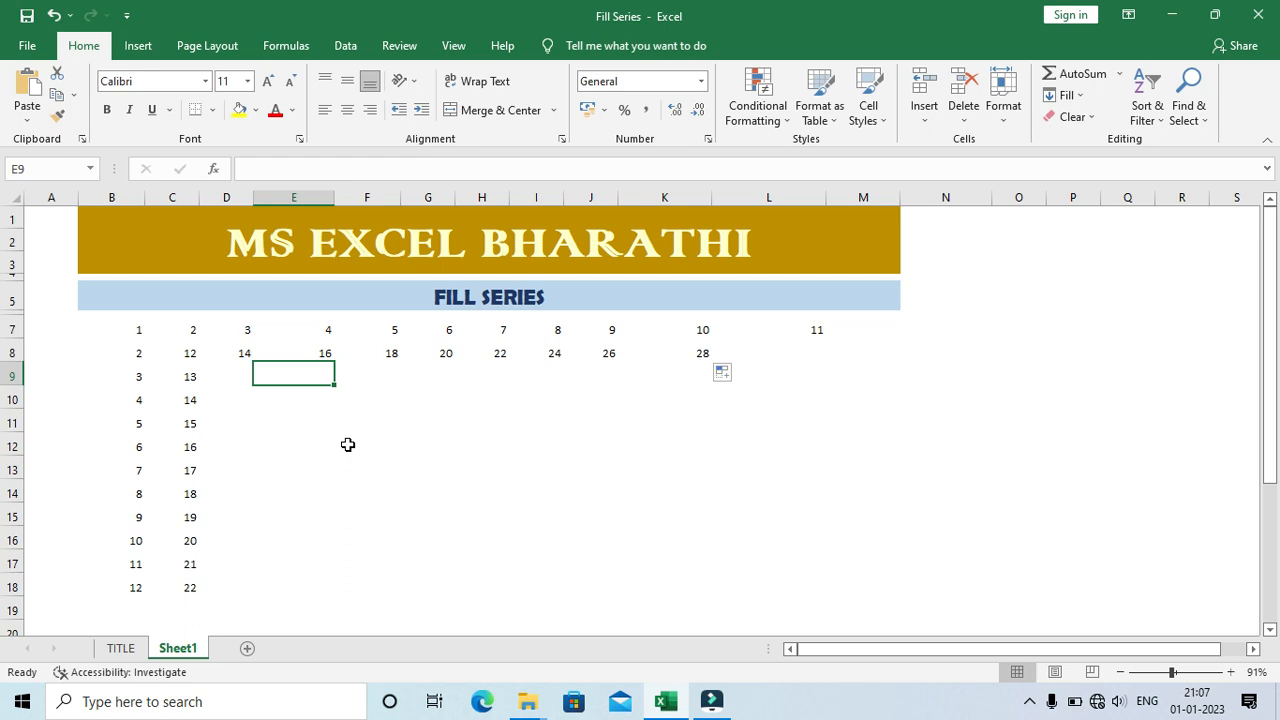
key(ctrl+shift+semicolon)
key(Escape)
key(ctrl+semicolon)
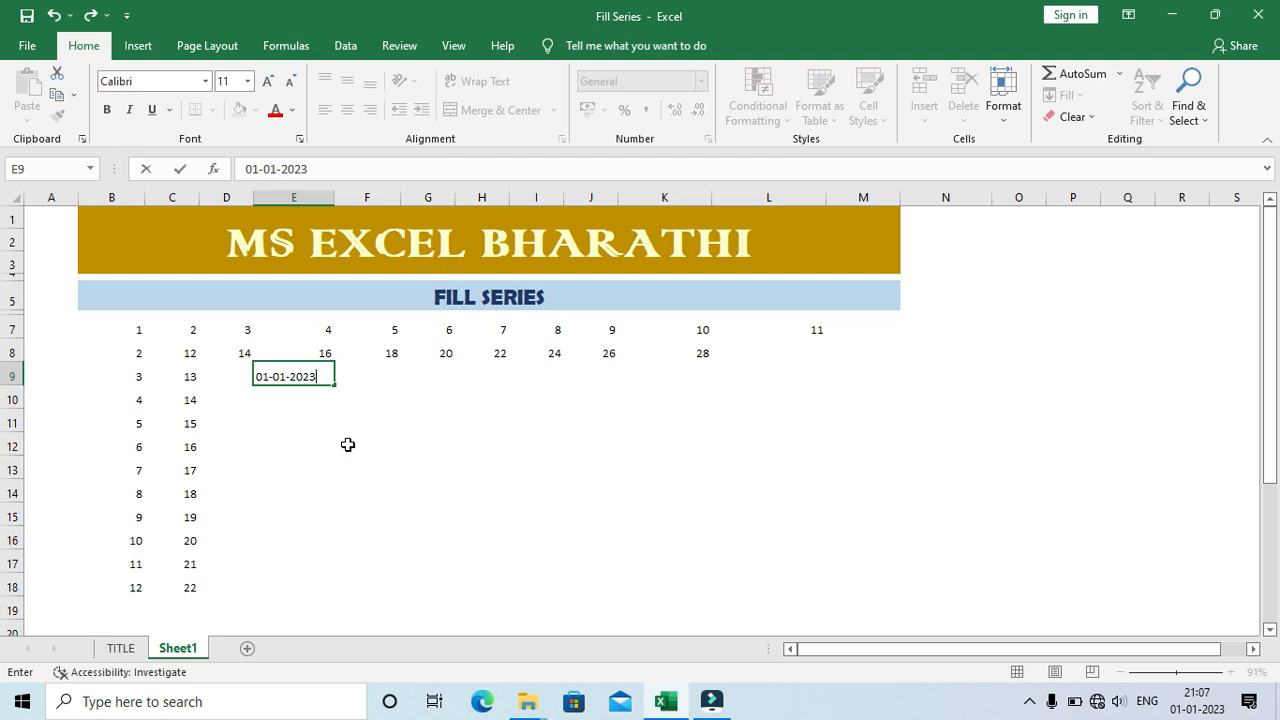
key(Return)
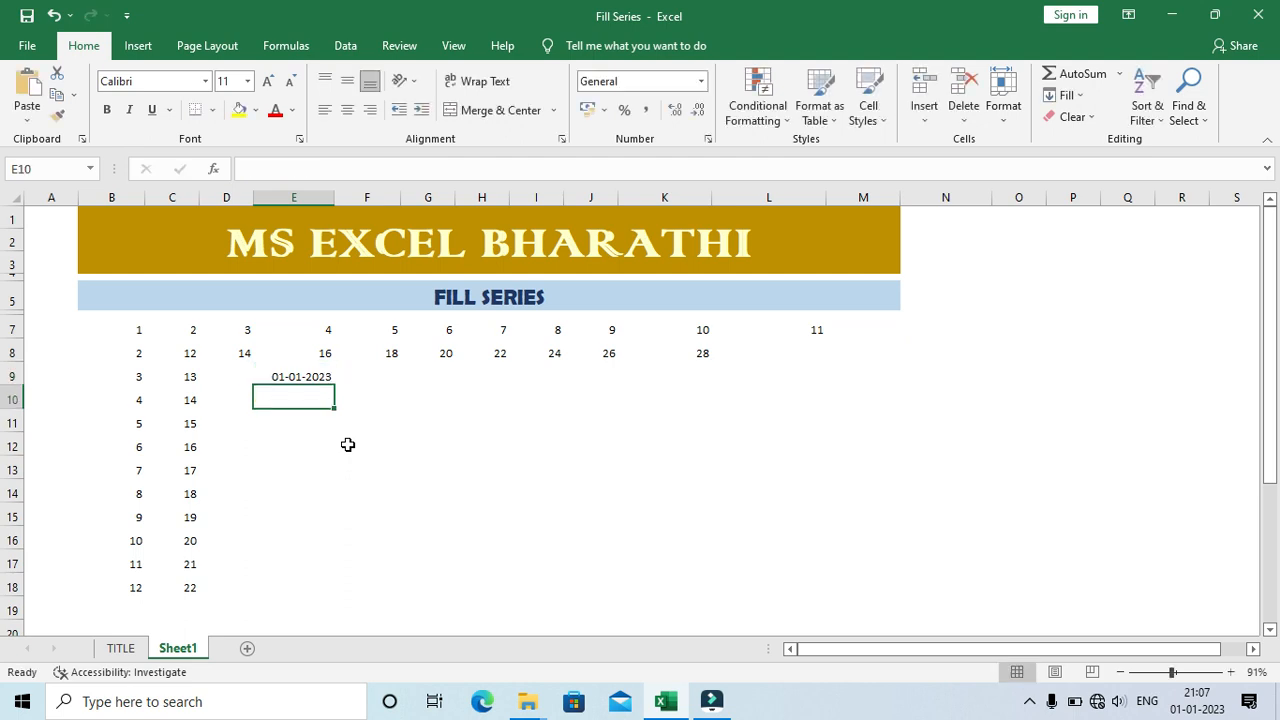
Step: Change the date format of cell E9 to the day-month-year style 01-Jan-23
key(Up)
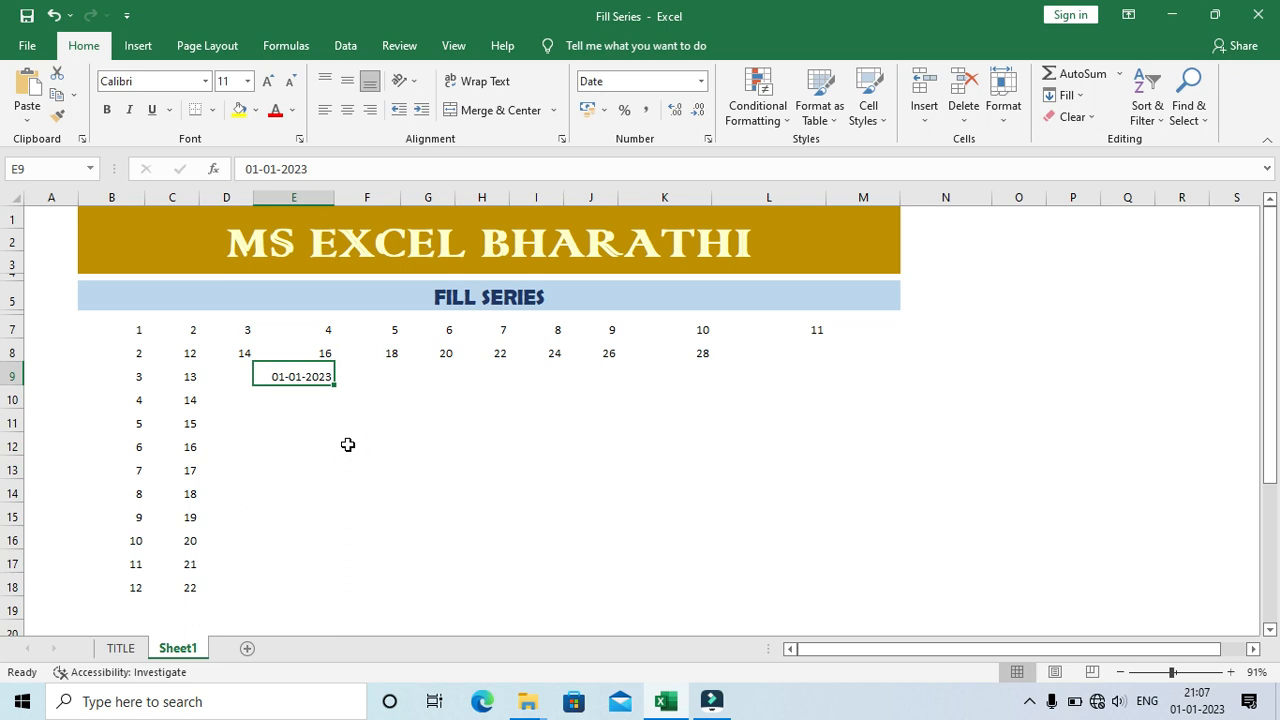
key(ctrl+shift+3)
click(310, 399)
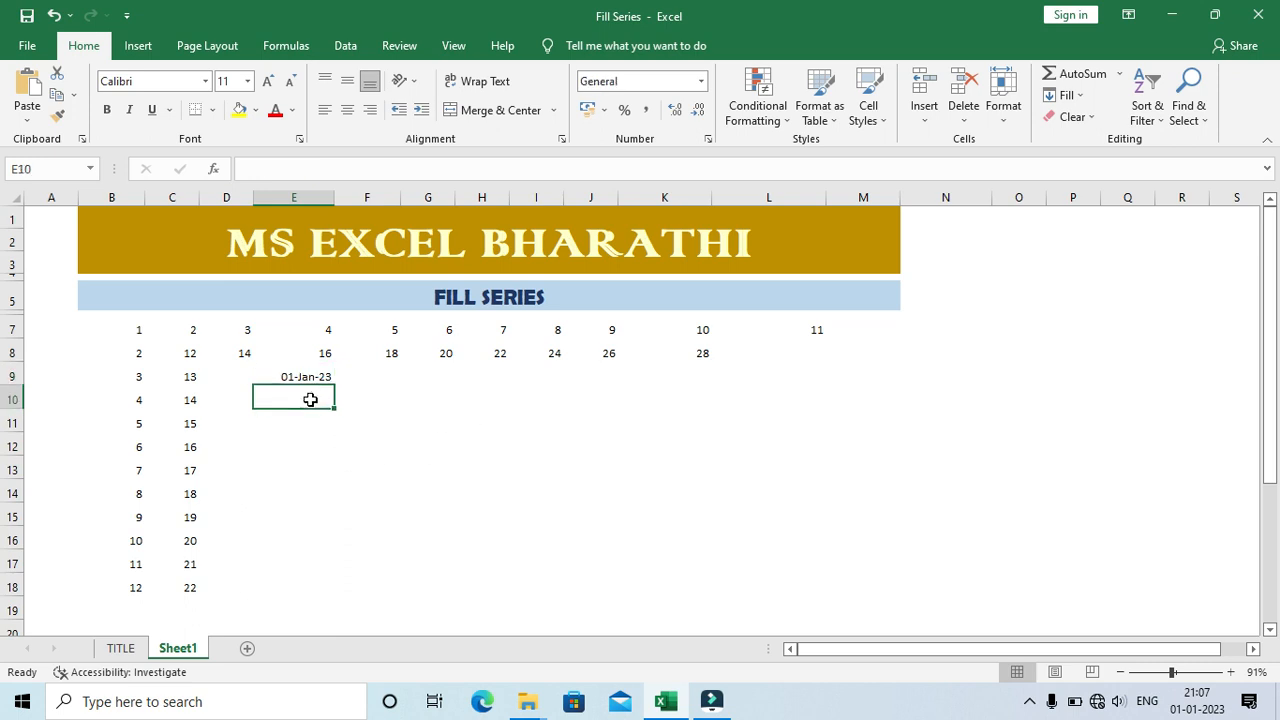
Step: Fill the date in E9 down to E18 and set the series to increase by month with Fill Months
click(309, 376)
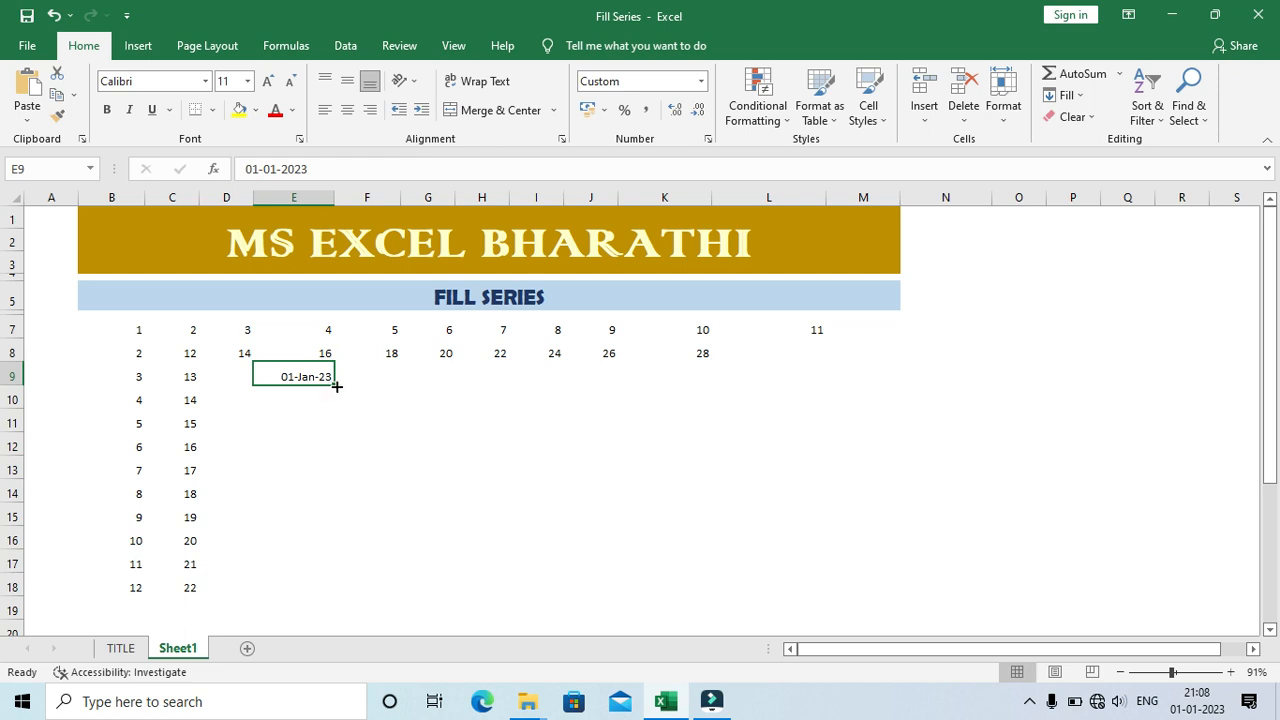
drag(336, 386, 323, 589)
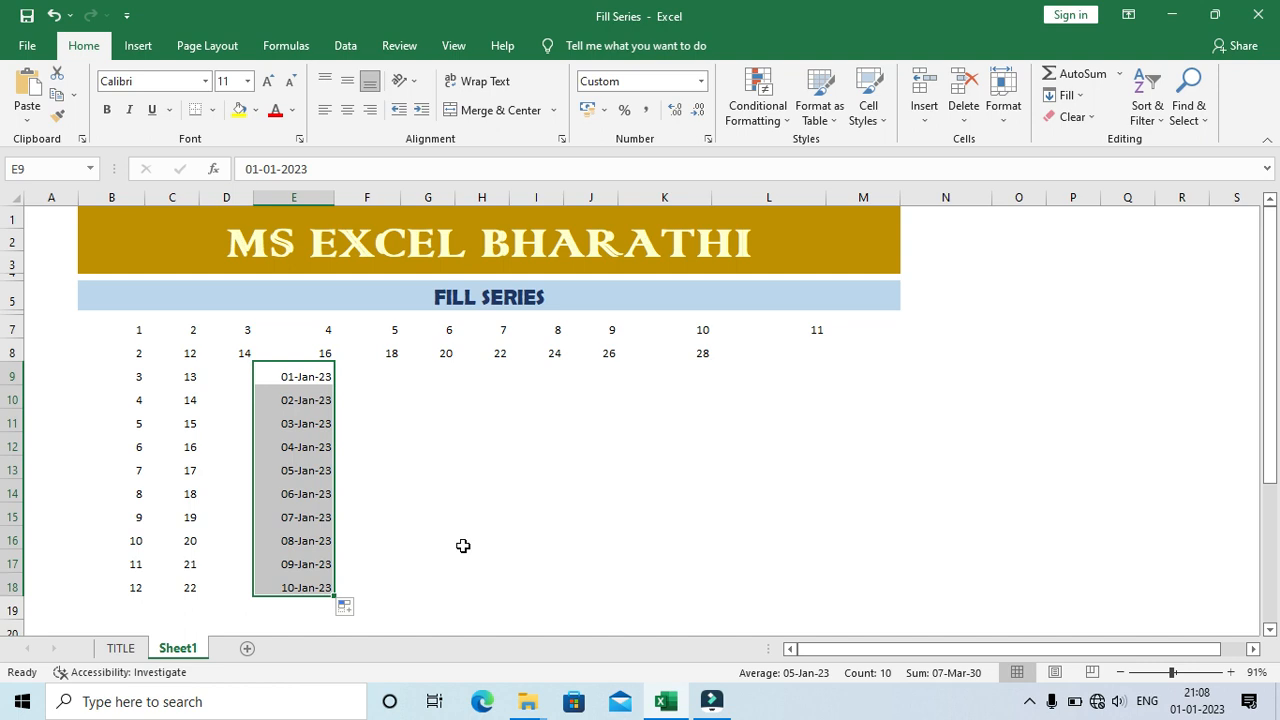
click(347, 610)
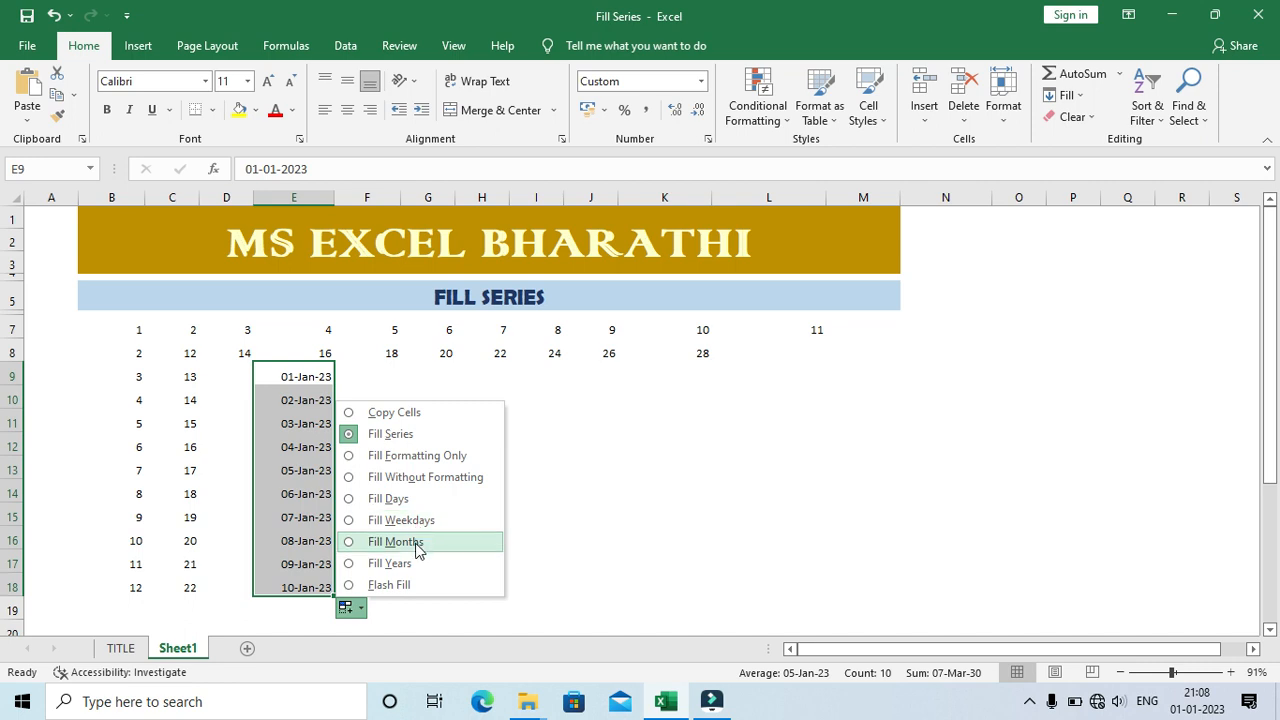
click(418, 545)
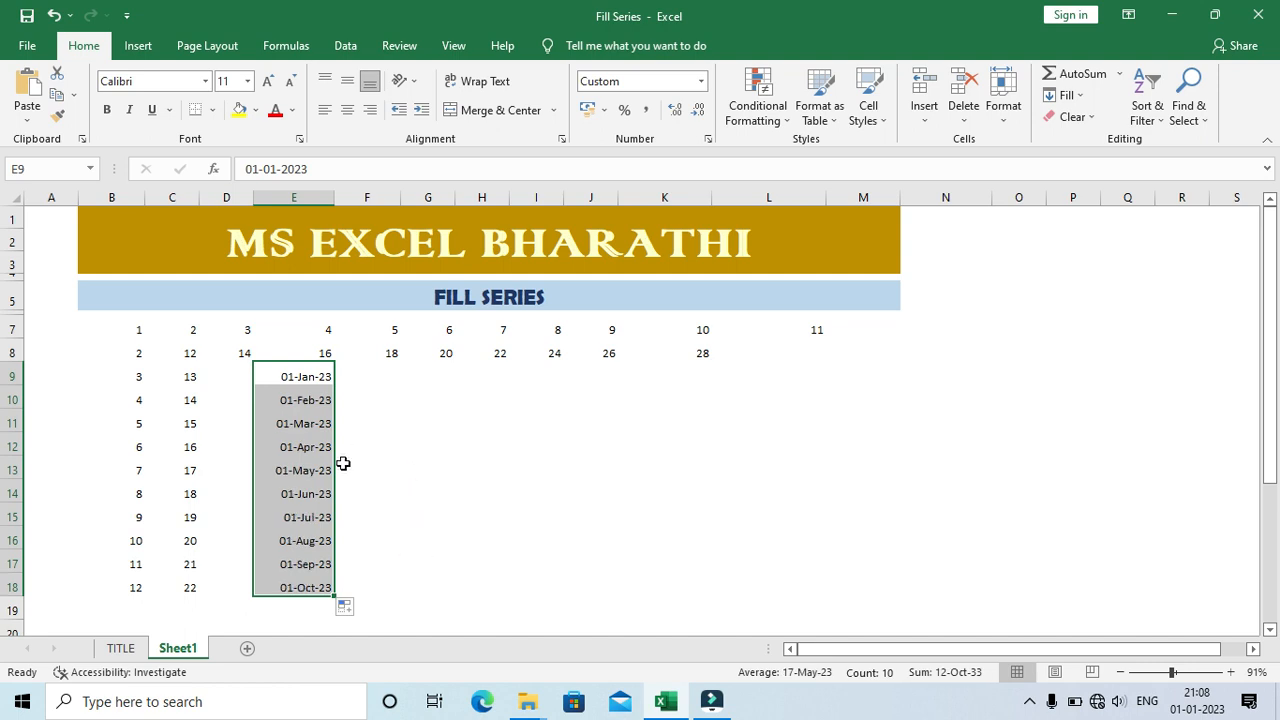
Step: Switch the auto fill option for the dates in E9:E18 to Fill Years
click(349, 609)
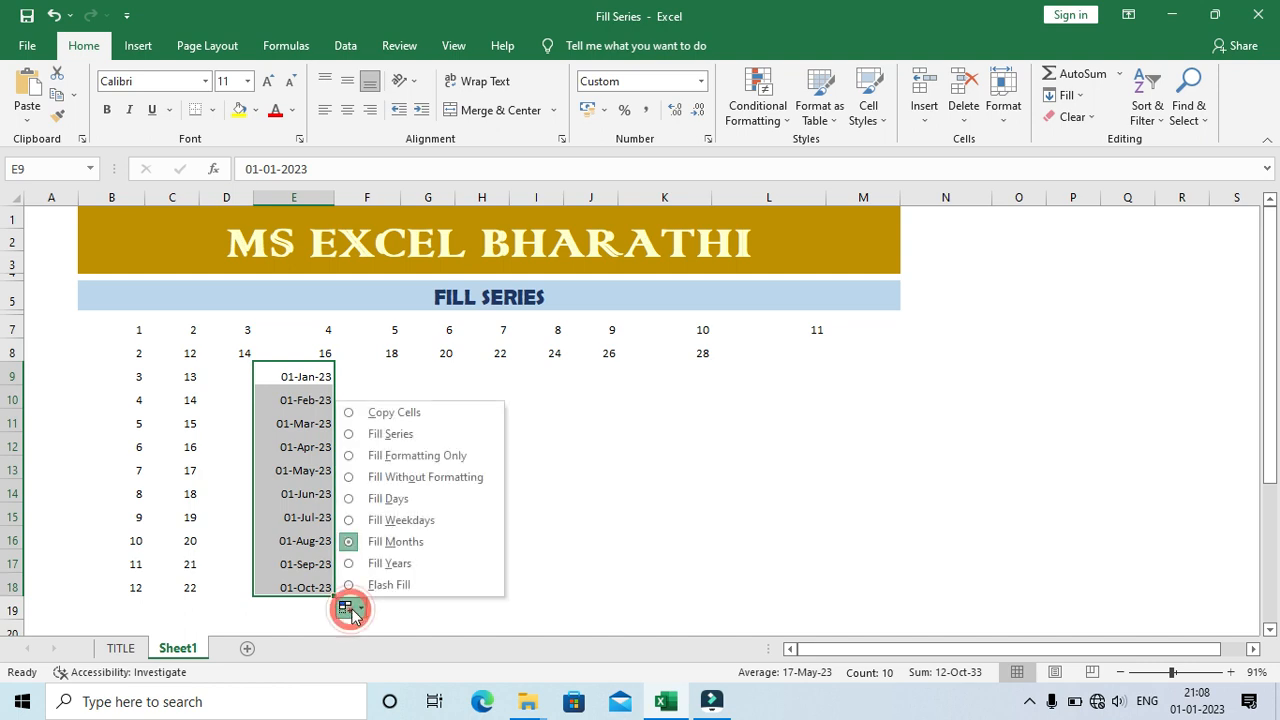
click(396, 565)
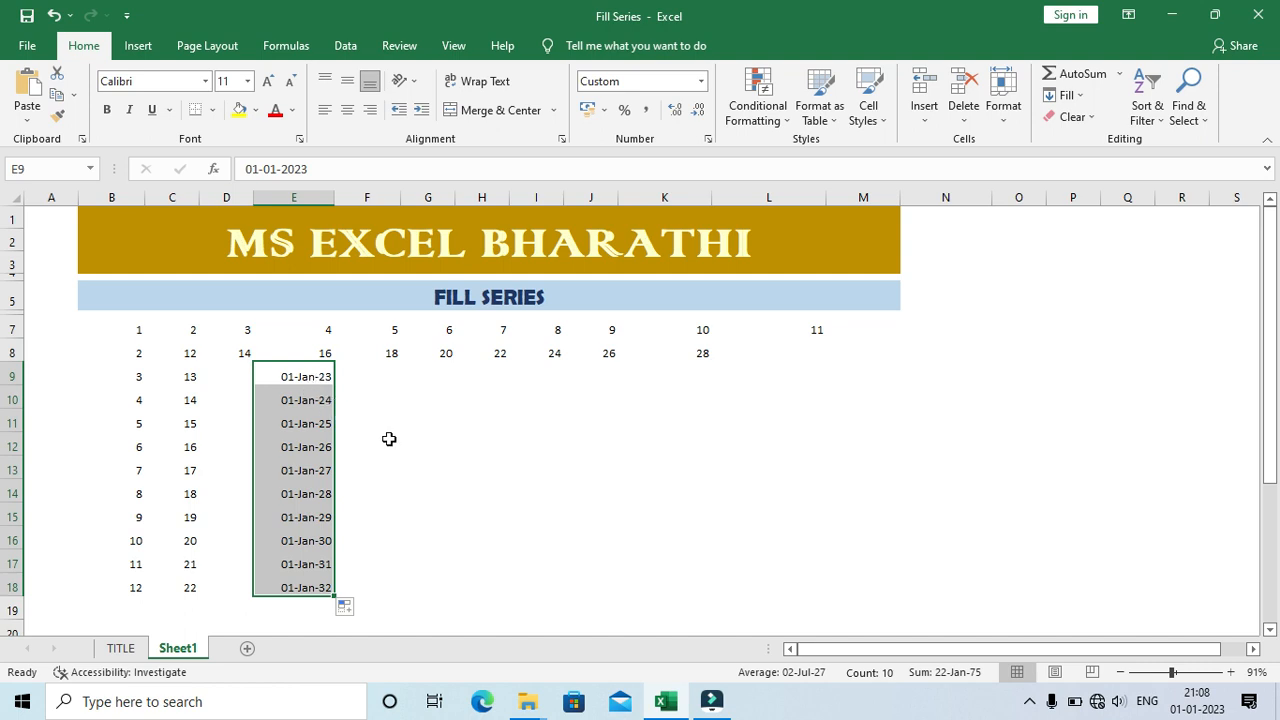
click(362, 376)
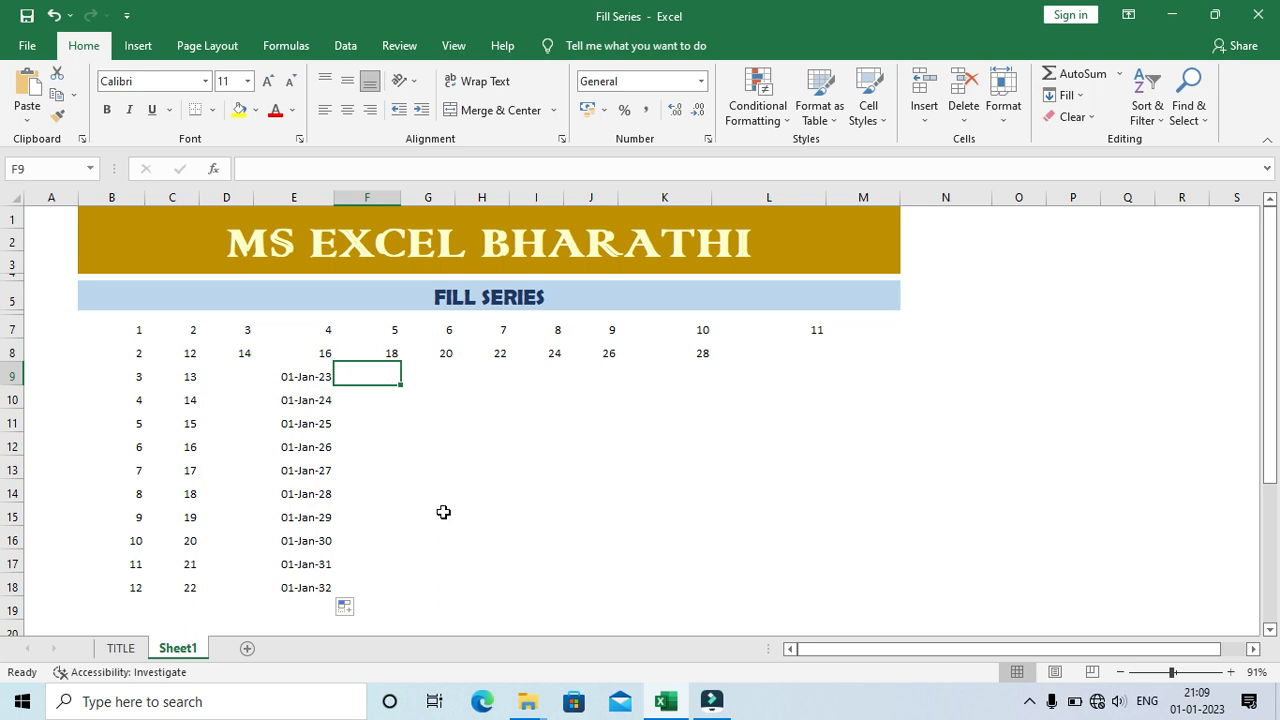
Step: Enter the city names Chennai in cell L9 and Coimbatore in cell L10
key(Right)
key(Right)
key(Right)
key(Right)
key(Right)
key(Right)
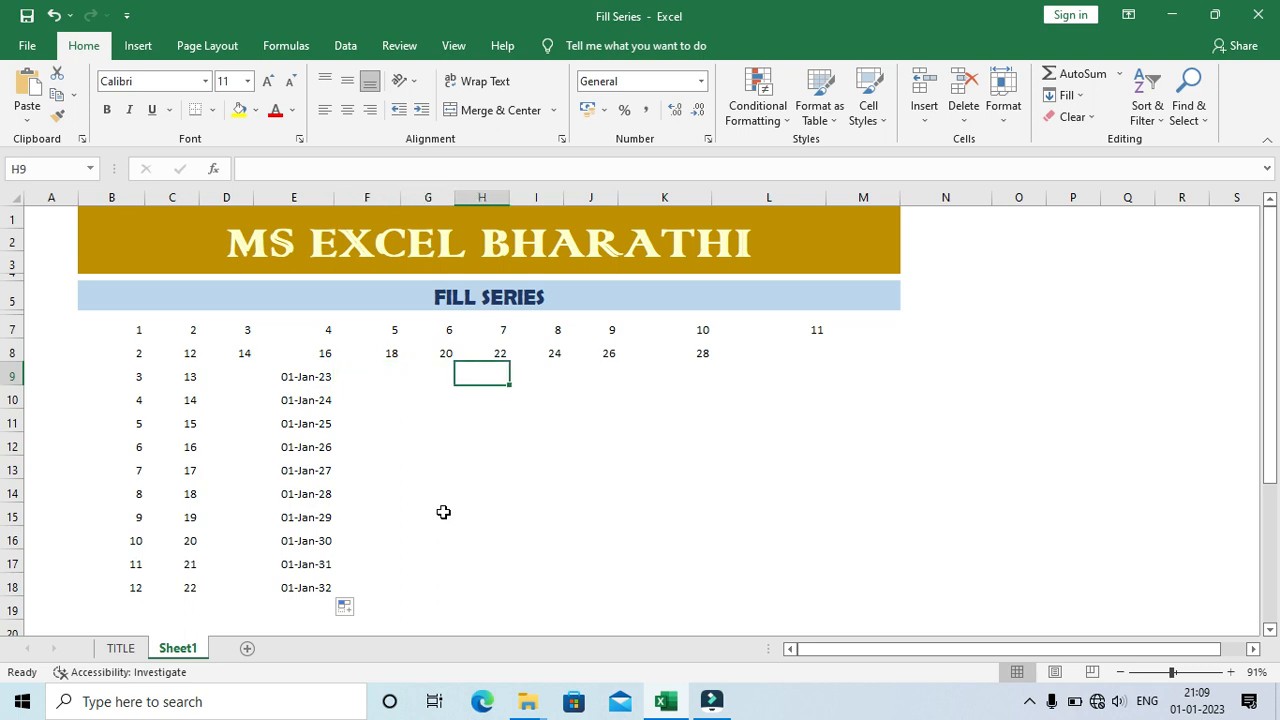
key(Up)
key(Down)
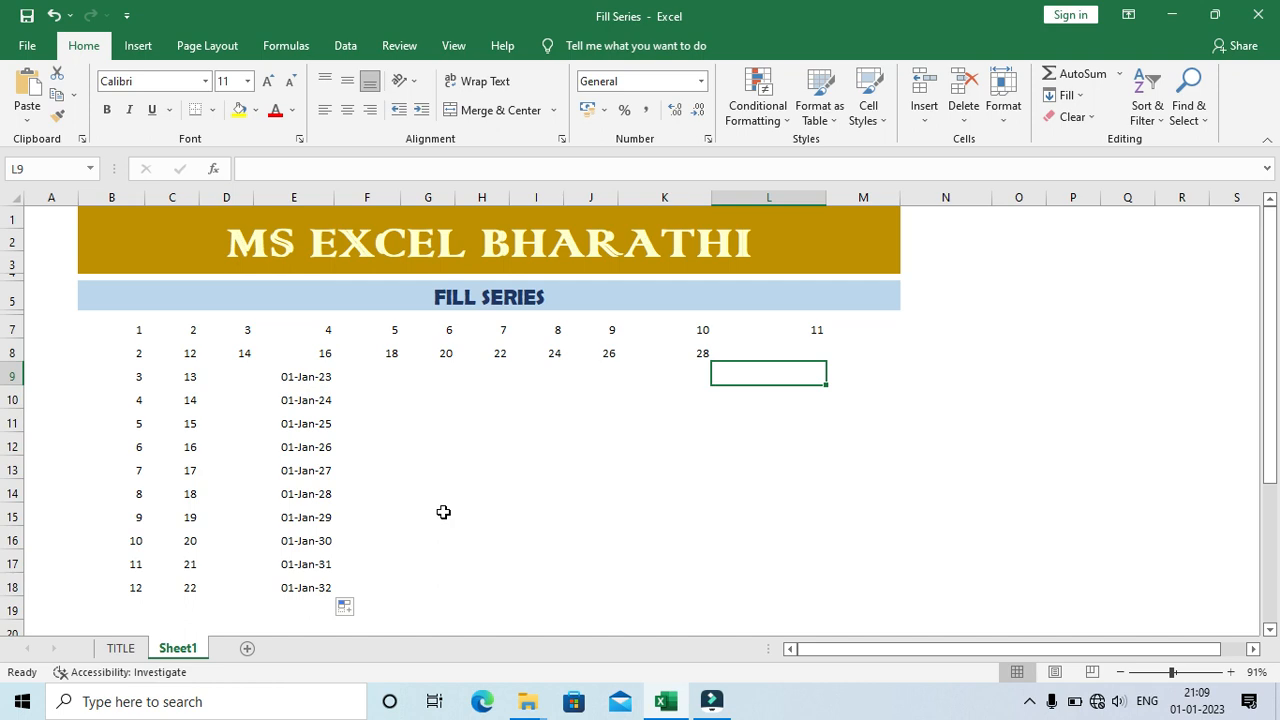
text(c)
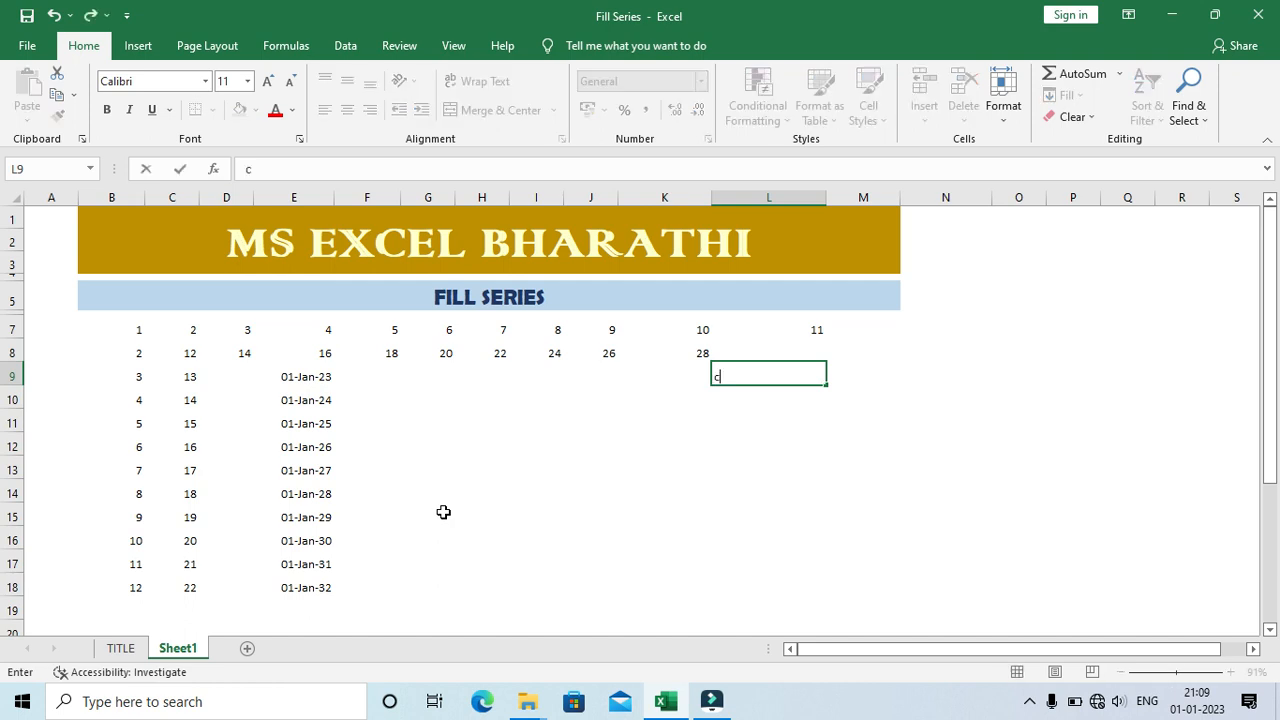
text(HENN AI)
key(Return)
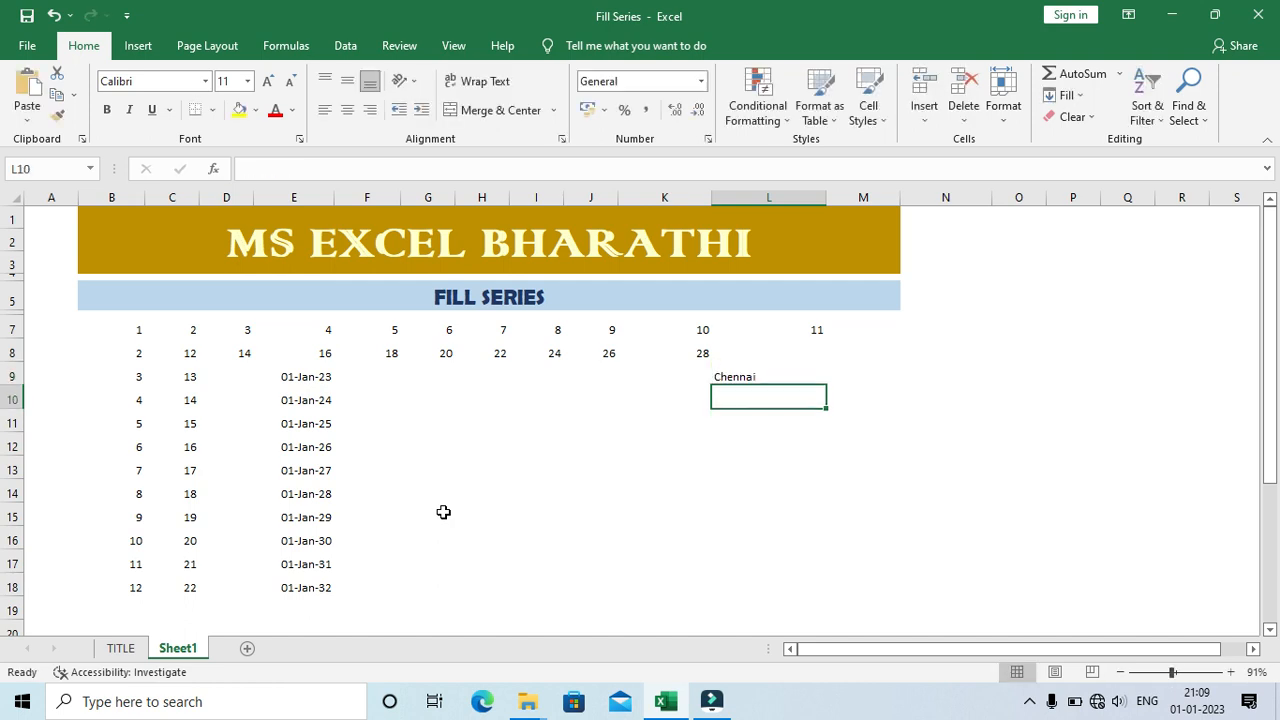
text(Coimb)
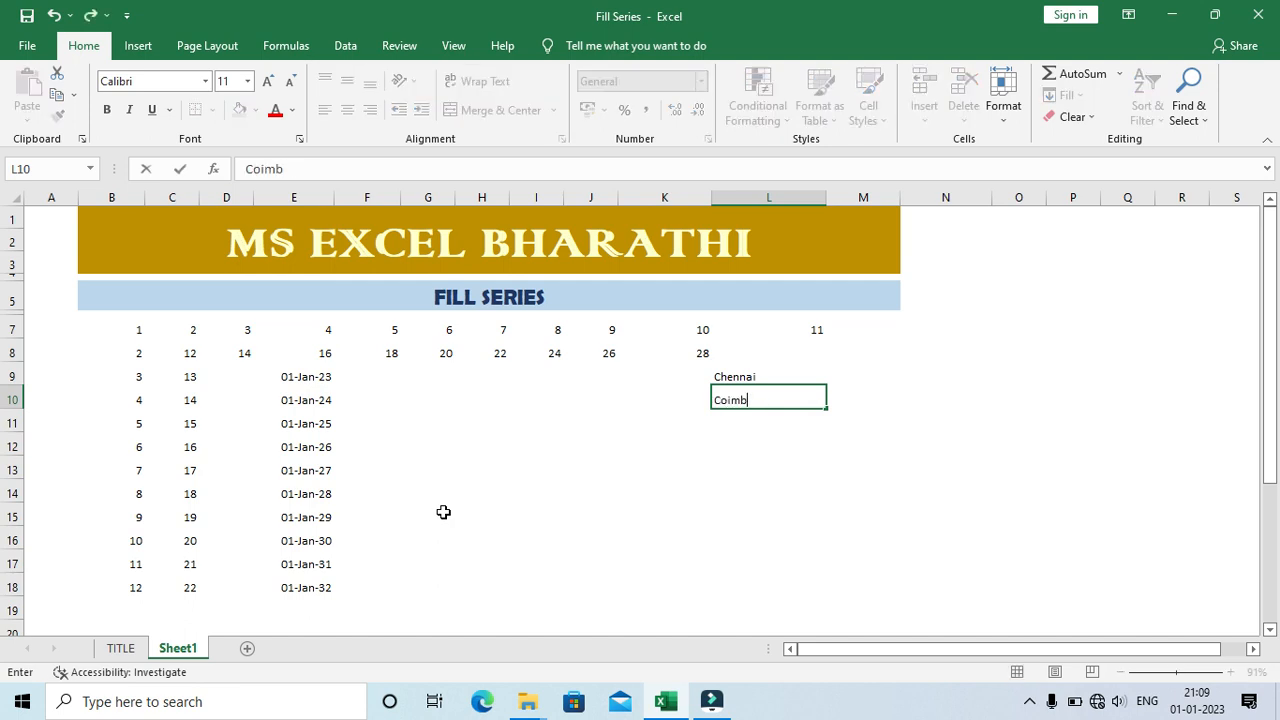
text(ator e)
key(Return)
Step: Continue the city list with Madurai in L11, Tiruchi in L12 and Tirunelveli in L13
text(Madurai)
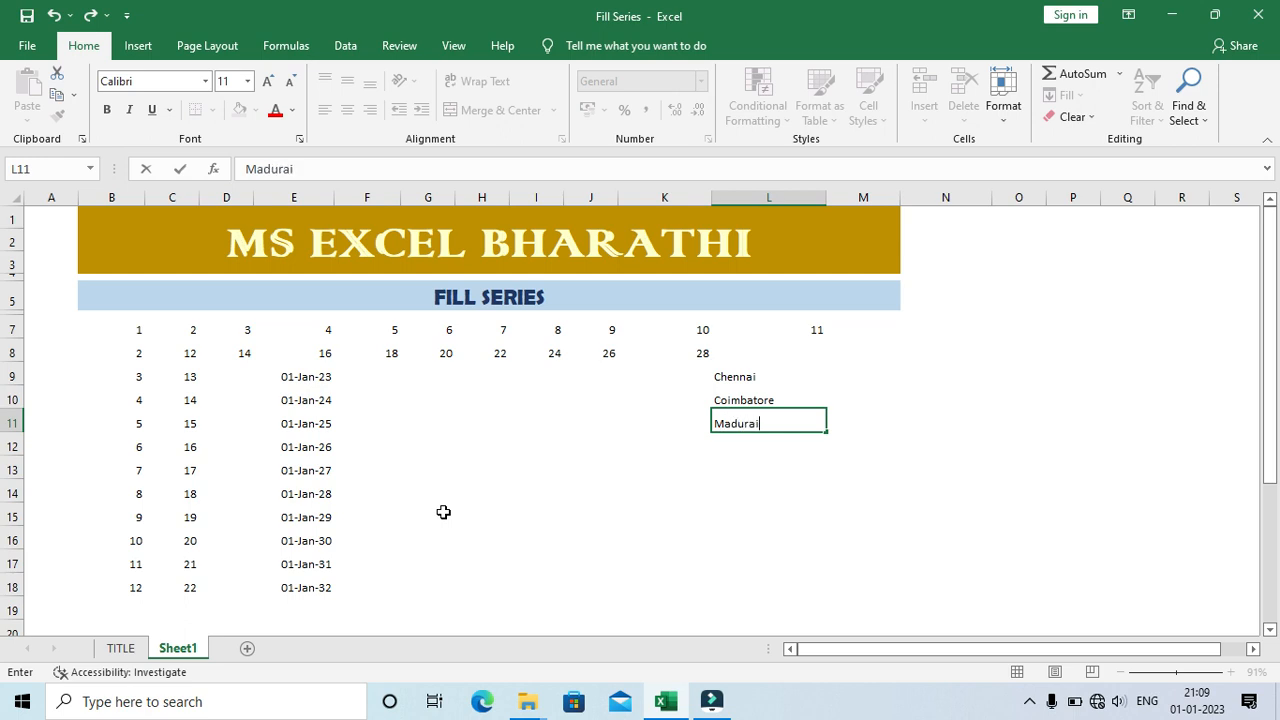
key(Return)
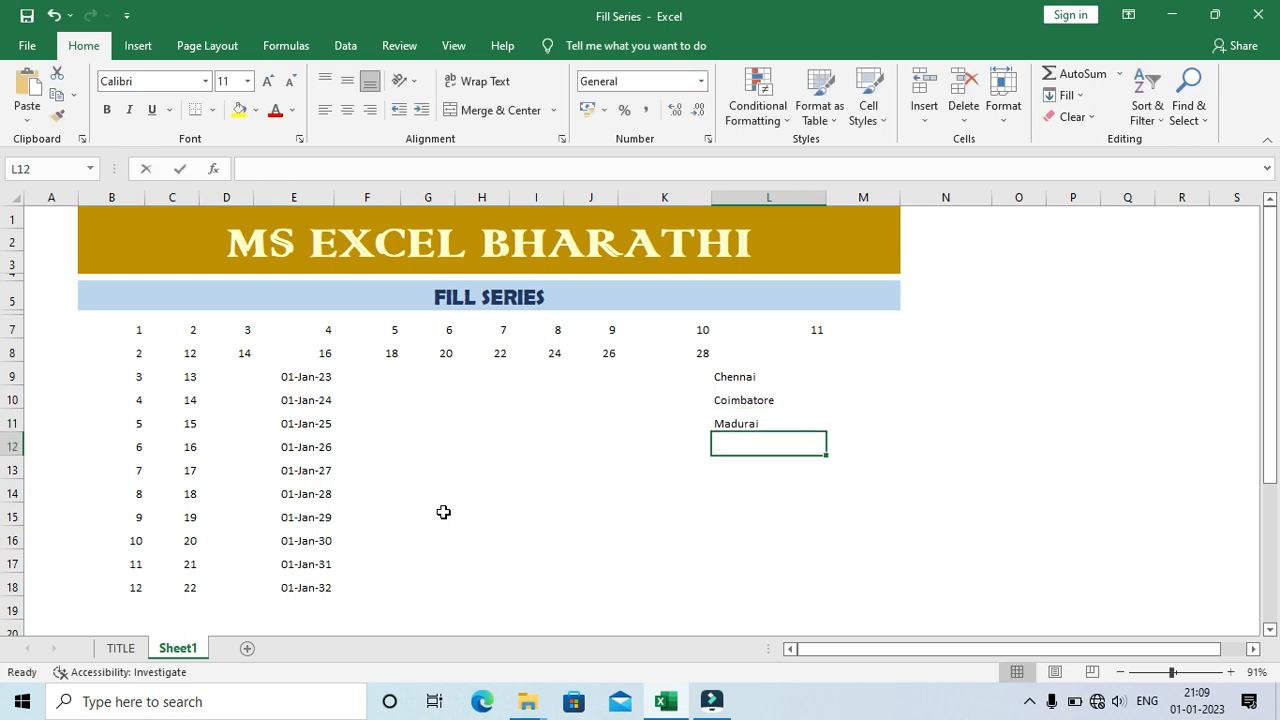
text(Tiru chi)
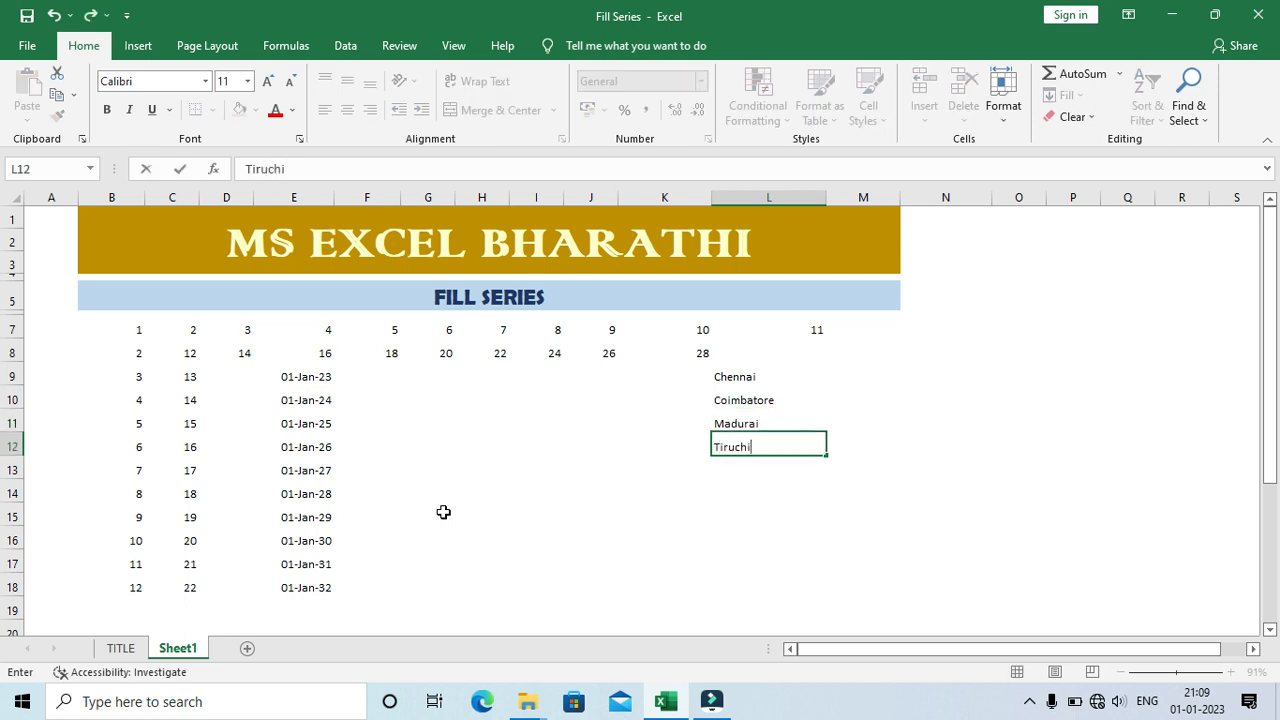
key(Return)
text(Tirun)
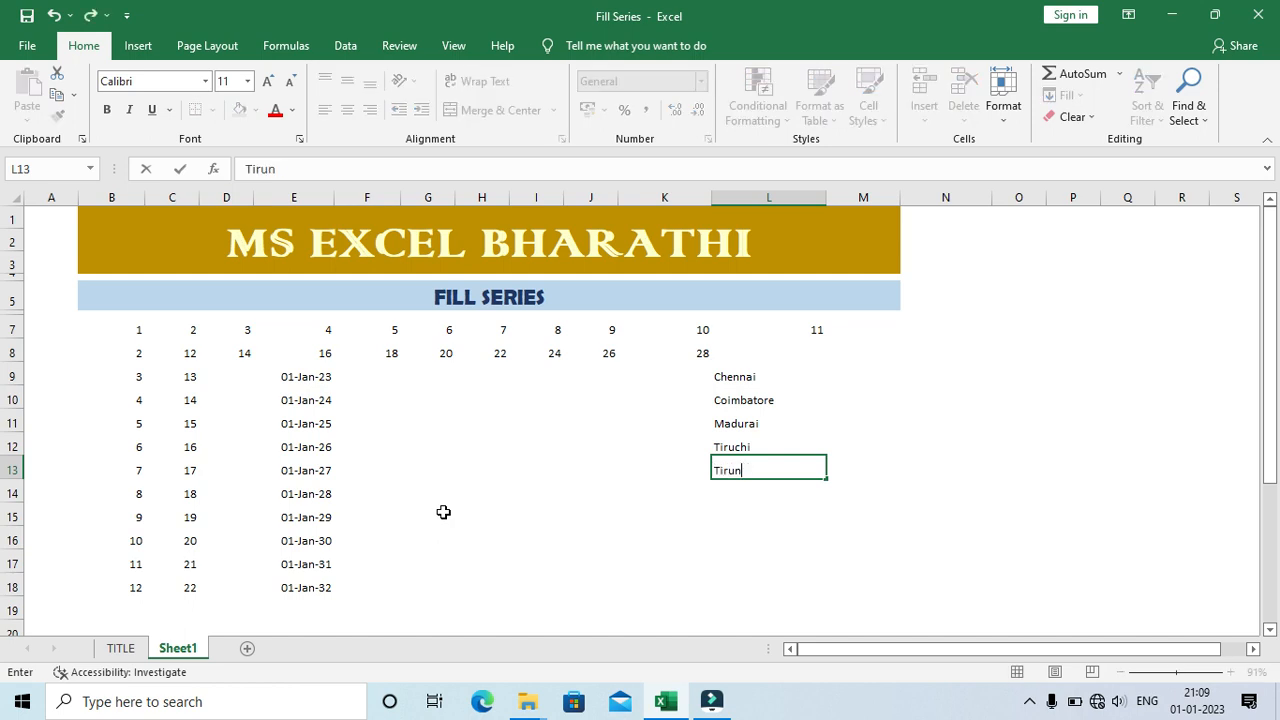
text(elveli)
key(Return)
Step: Select the city list in L9:L13 to review it
key(Up)
key(Up)
key(Up)
key(Up)
key(Up)
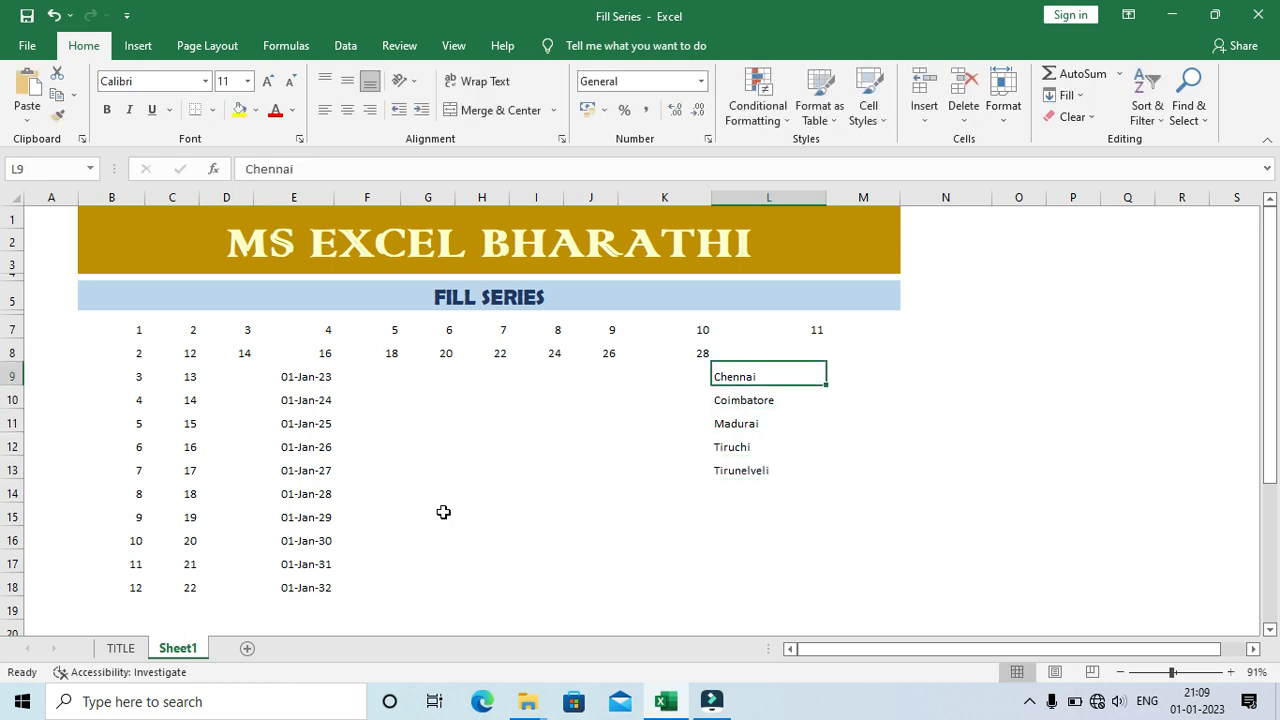
key(shift+Down)
key(shift+Down)
key(shift+Down)
key(shift+Down)
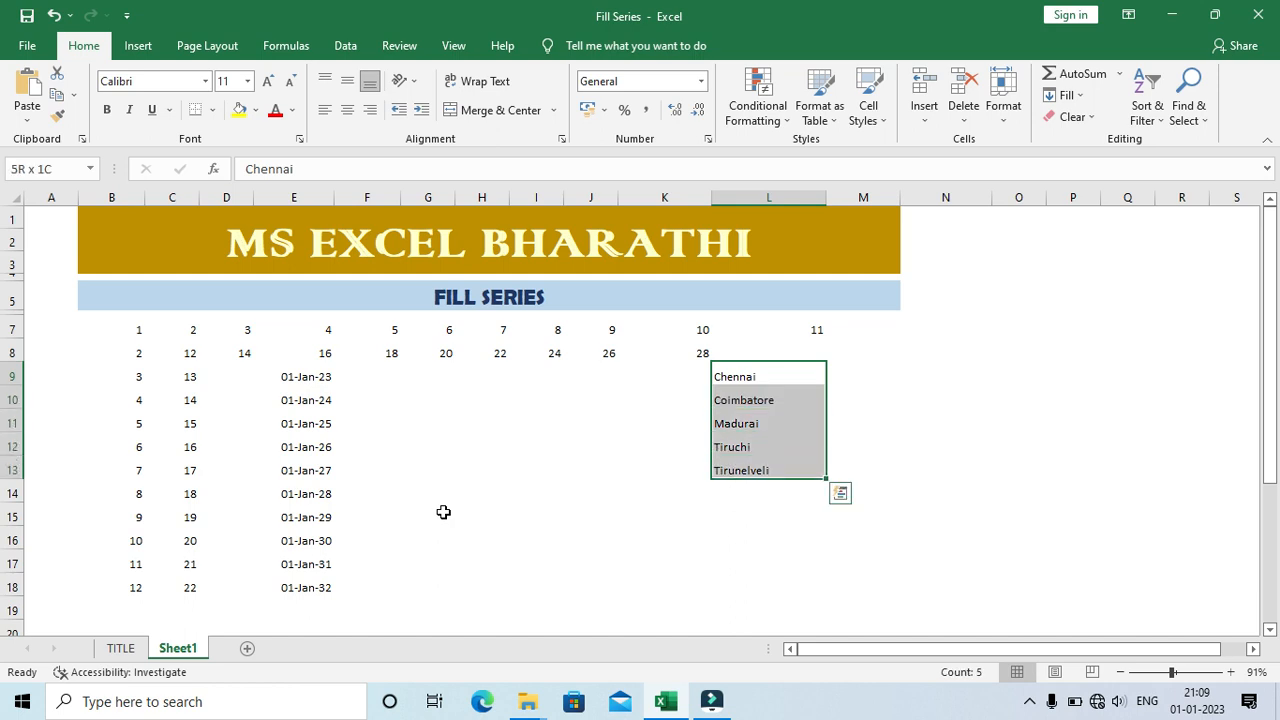
Step: Enter Chennai in cell M10, beside the city list
key(Left)
key(Left)
key(Down)
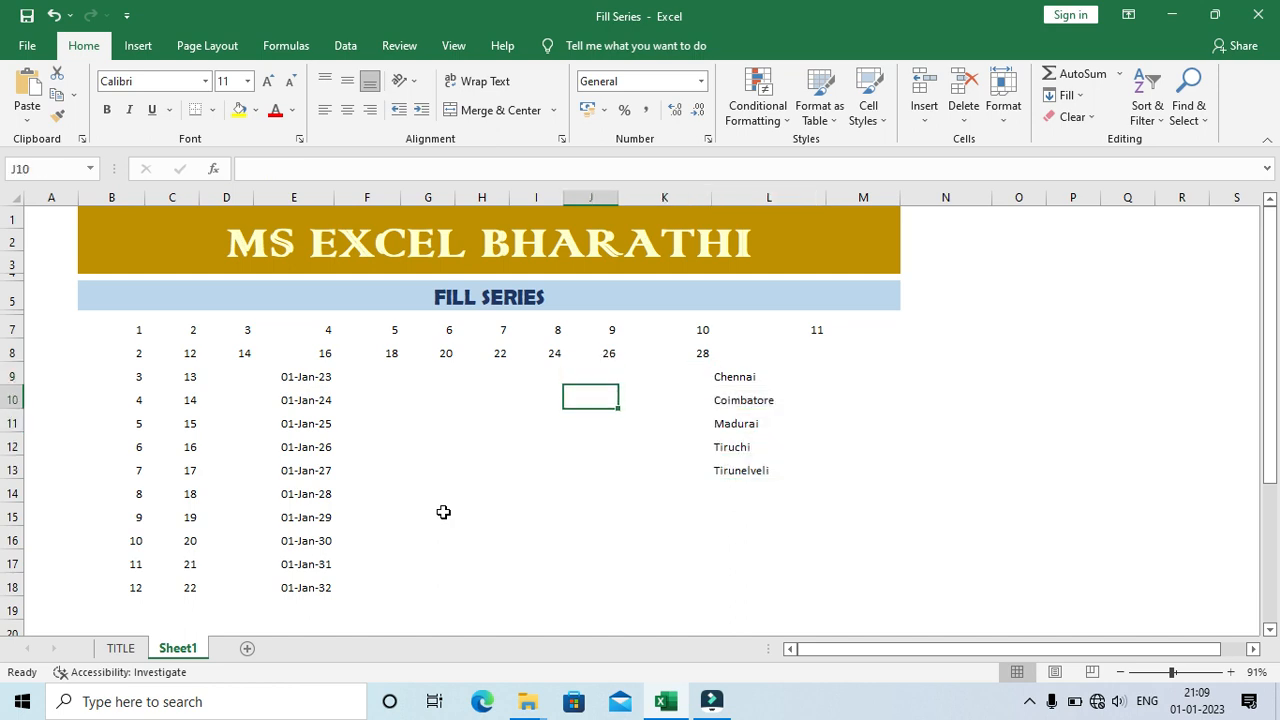
key(Right)
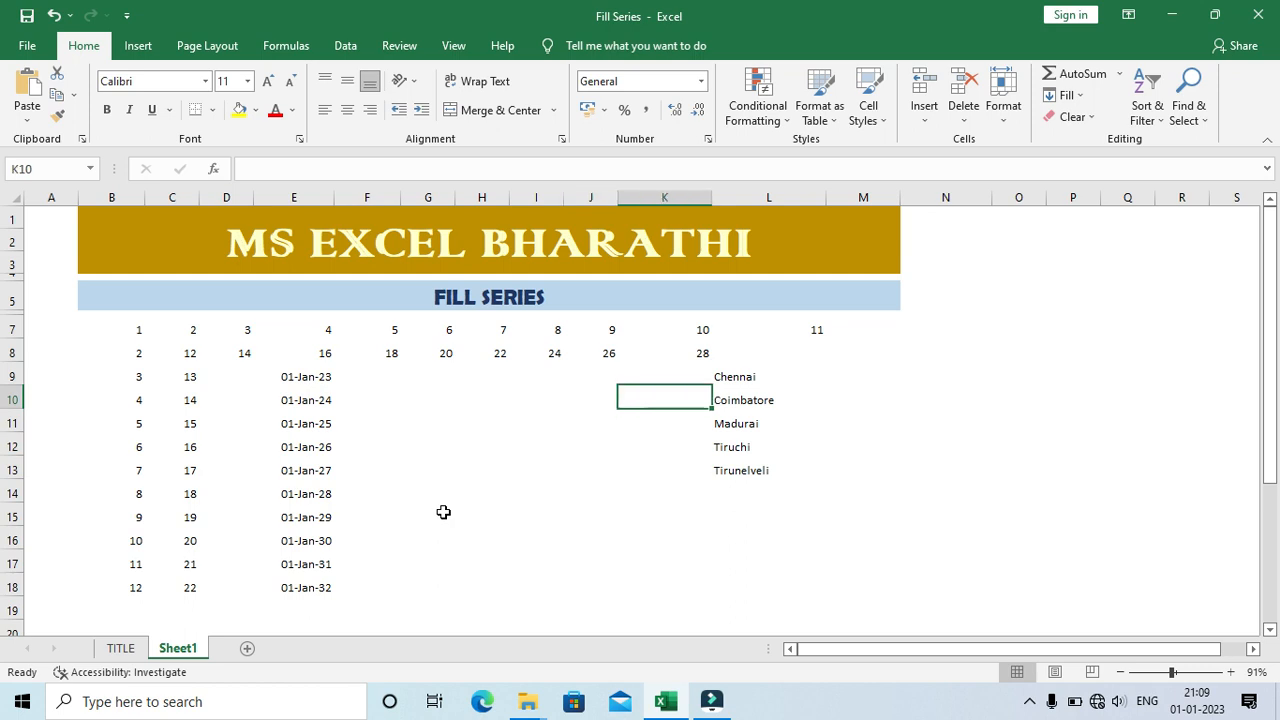
key(Right)
key(Right)
key(Left)
key(Up)
key(Right)
key(Down)
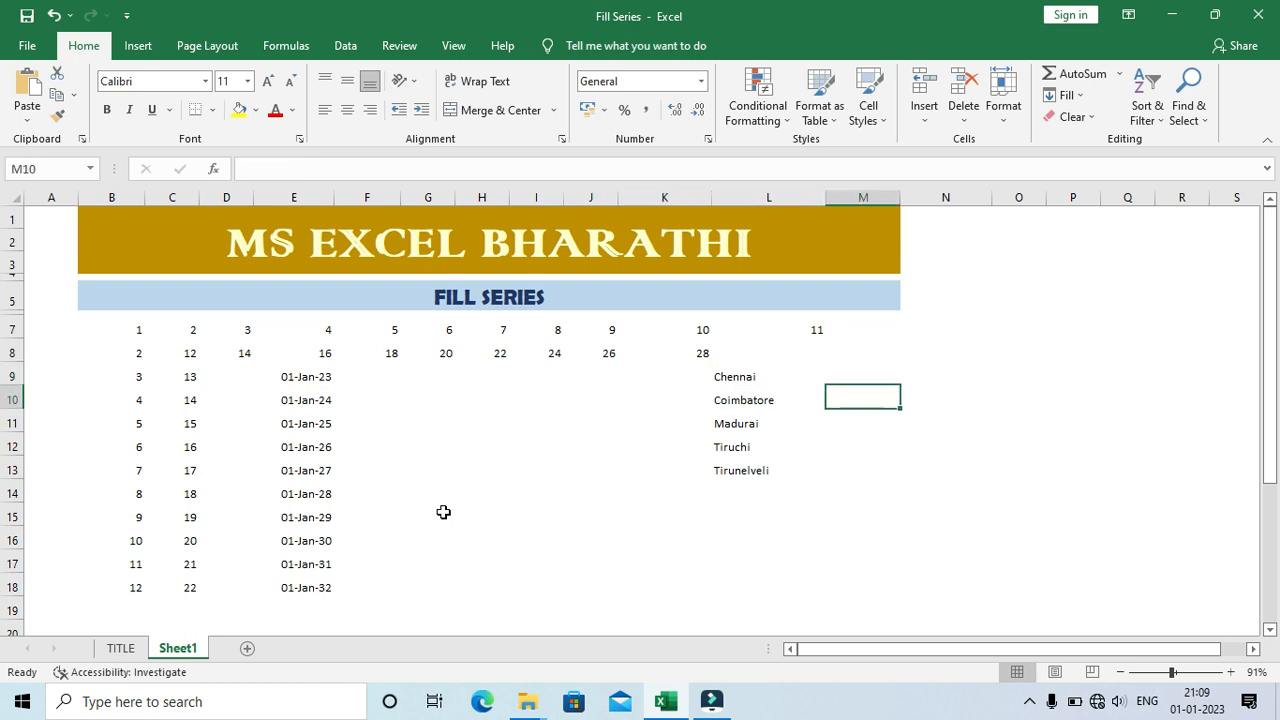
text(Chennai)
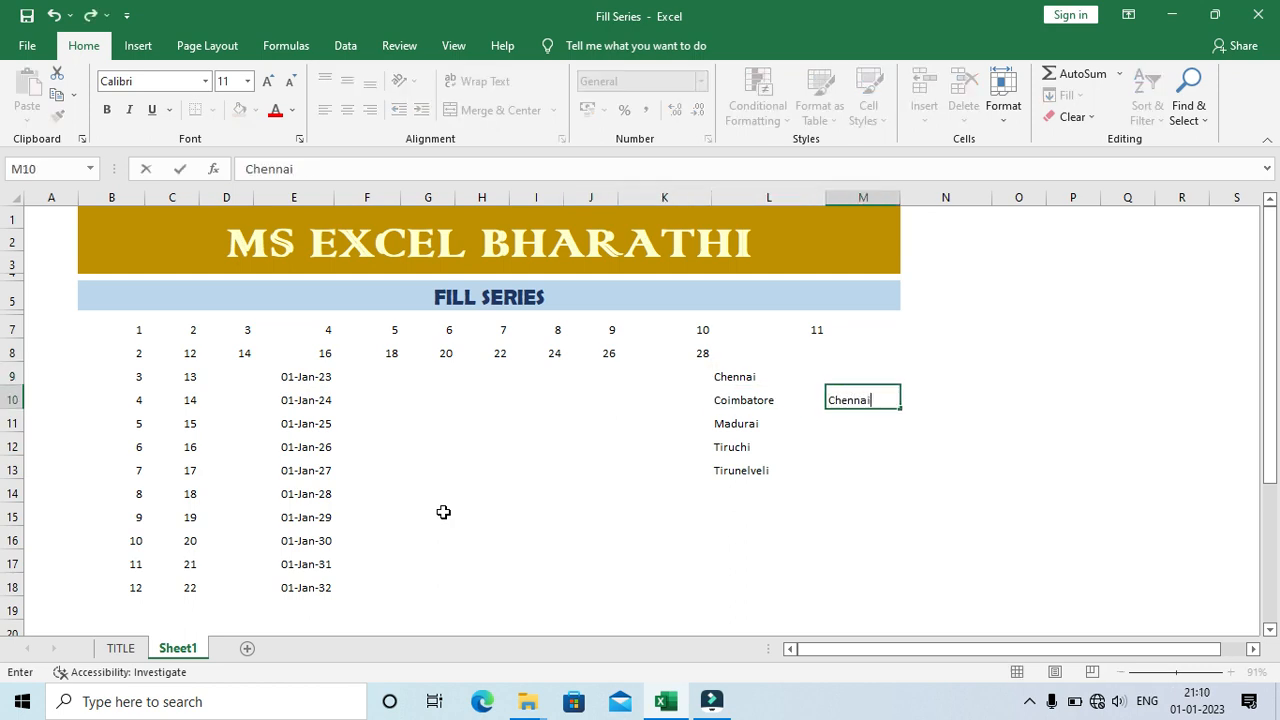
key(Return)
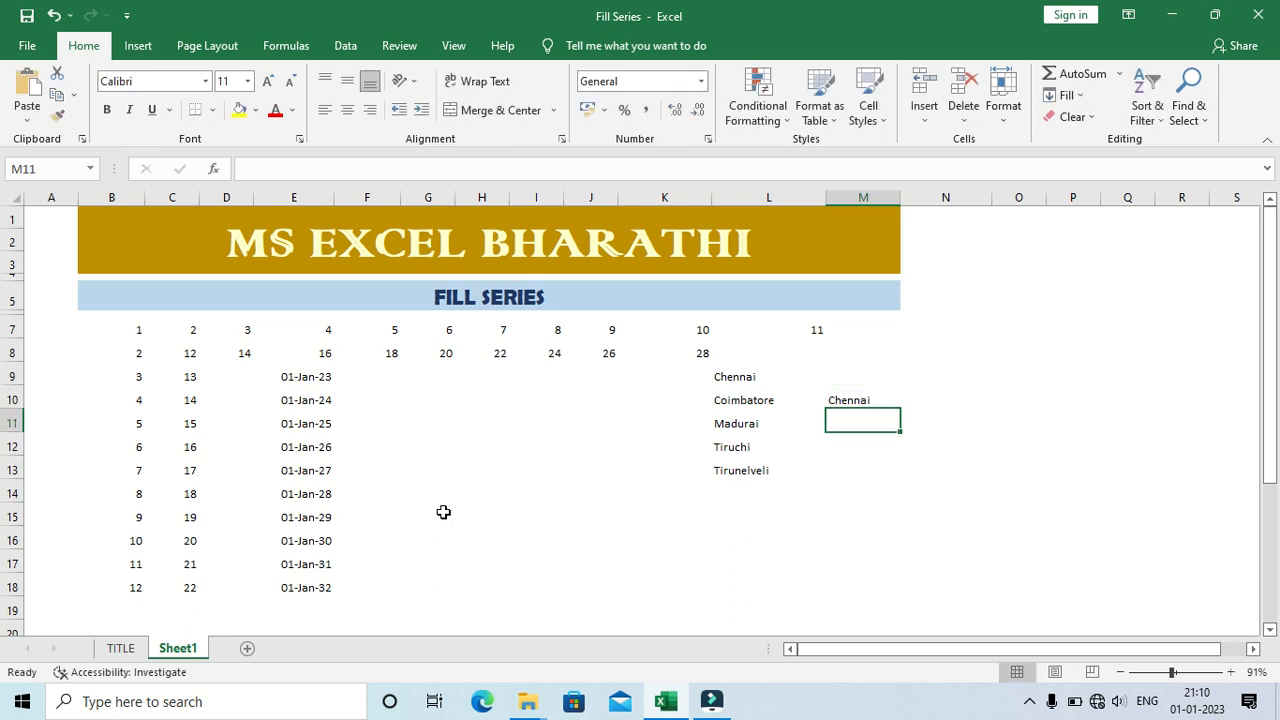
Step: Try filling Chennai from M10 down to M16, and clear the filled range
key(Up)
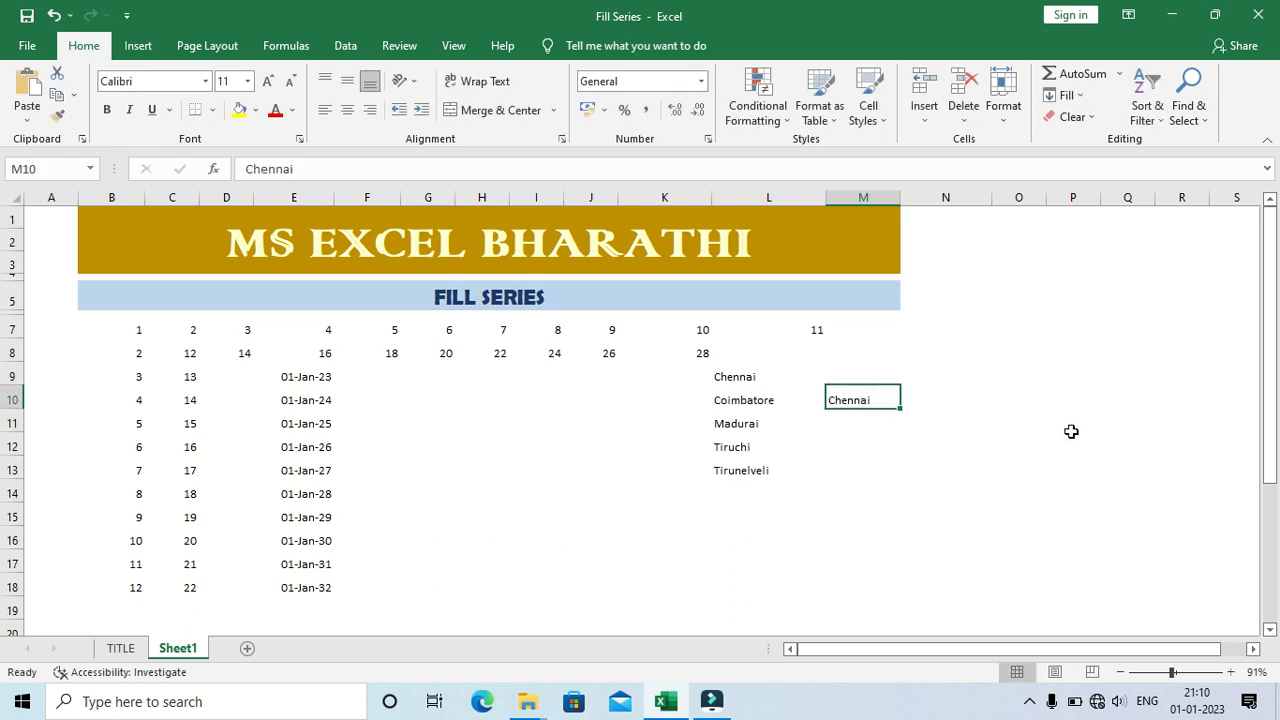
drag(900, 408, 903, 546)
click(912, 563)
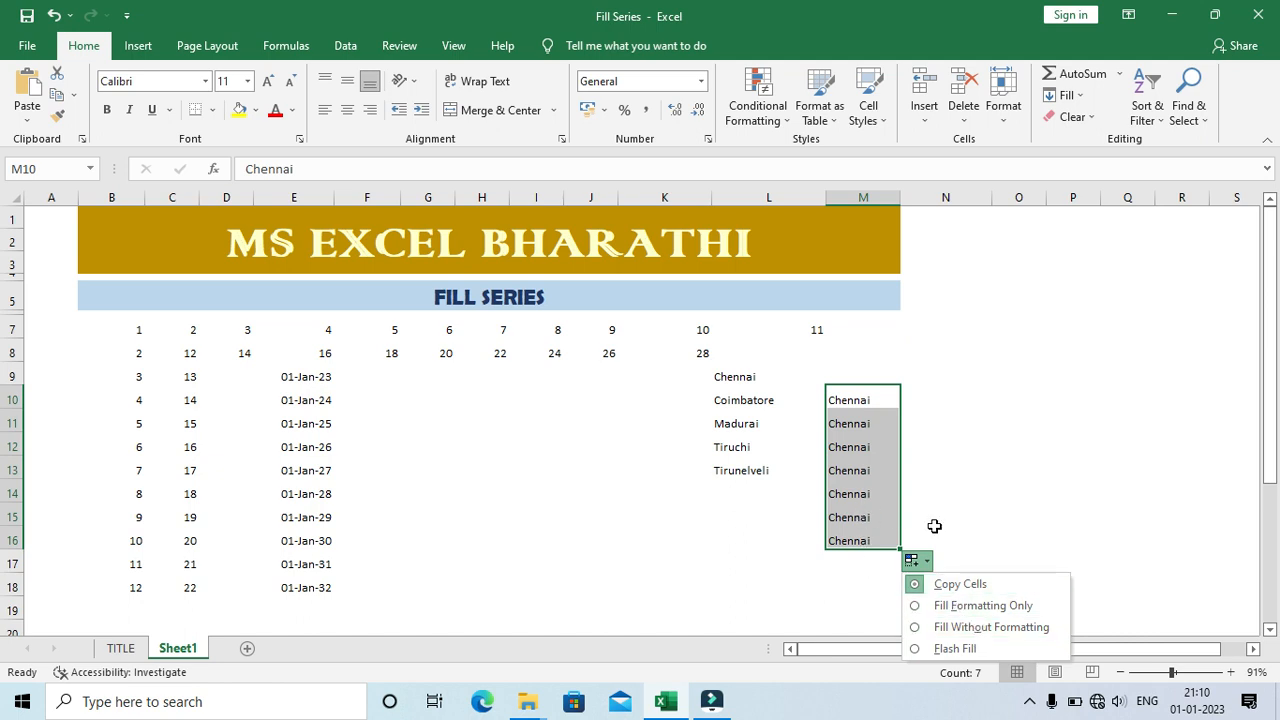
key(Escape)
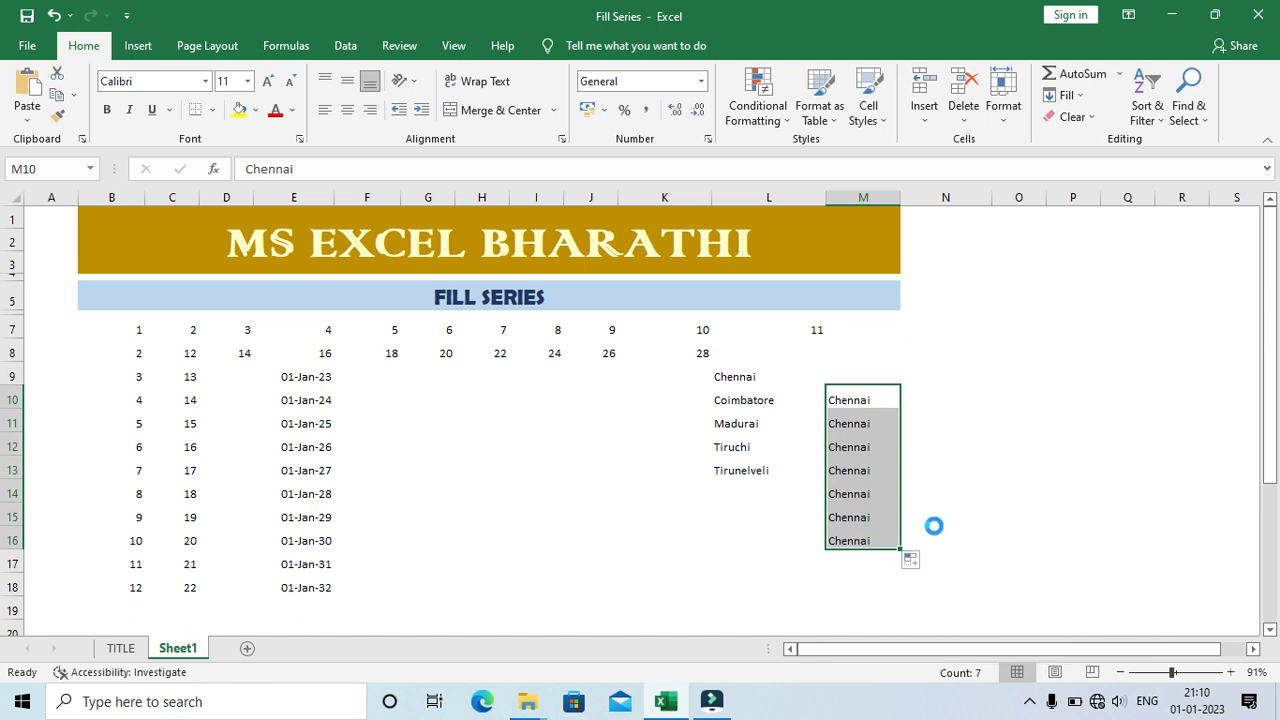
key(Delete)
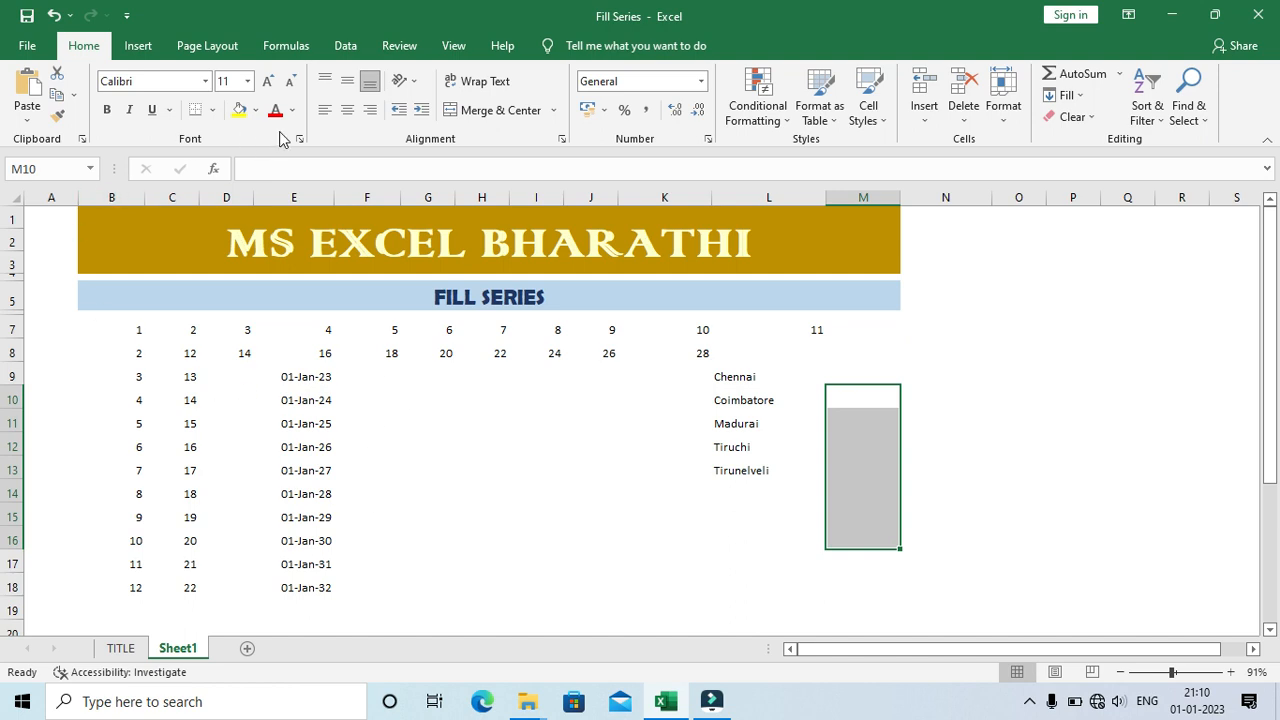
Step: Examine the custom lists for sorts and fill sequences in the advanced Excel options, leaving without changes
click(22, 52)
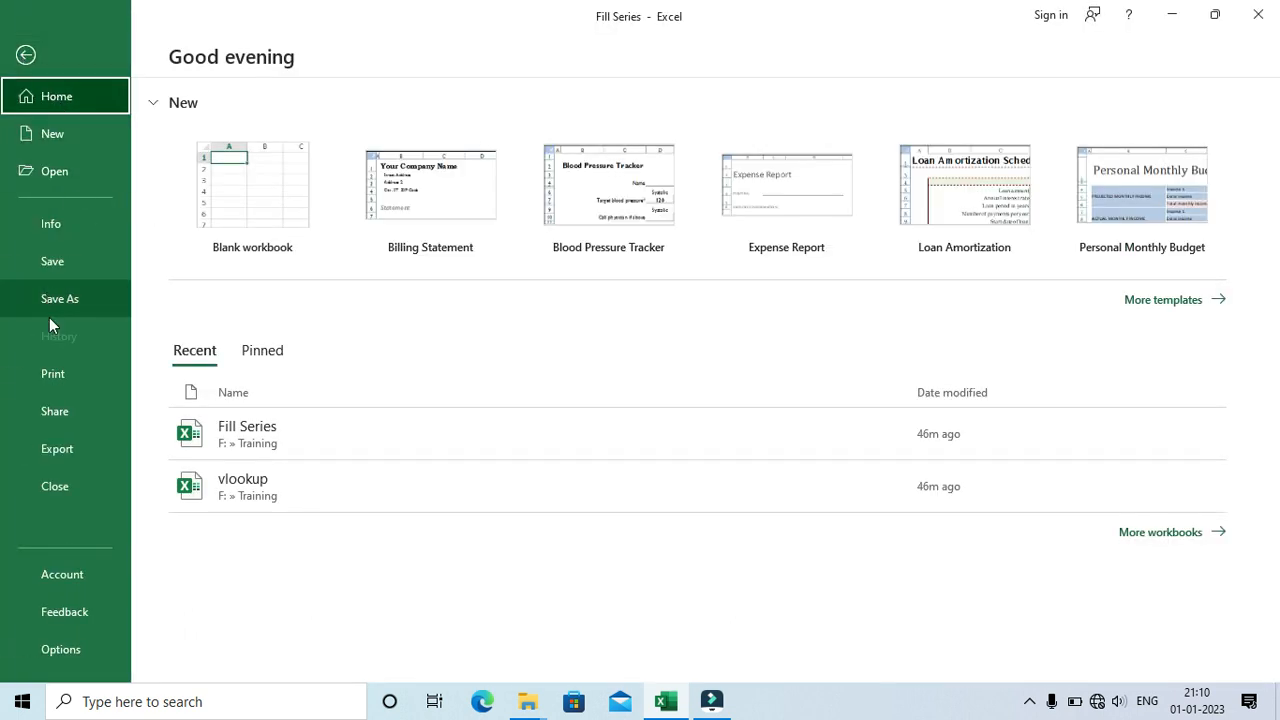
click(61, 650)
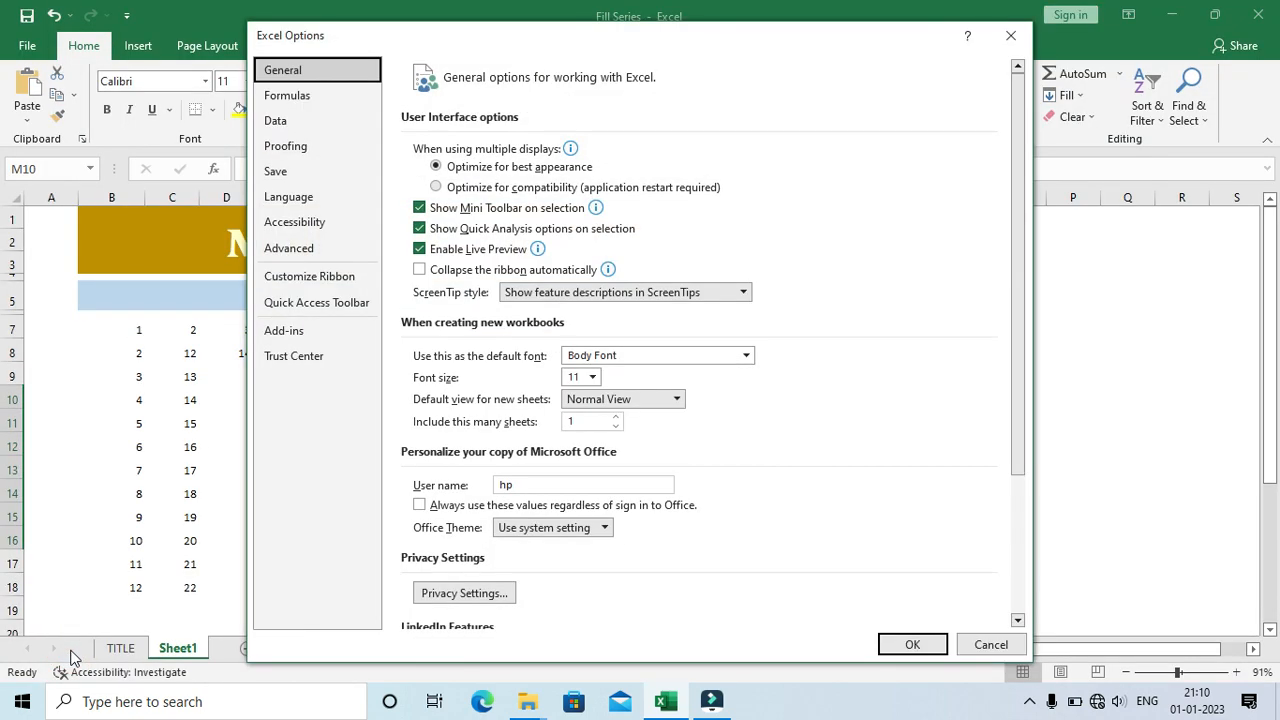
click(313, 249)
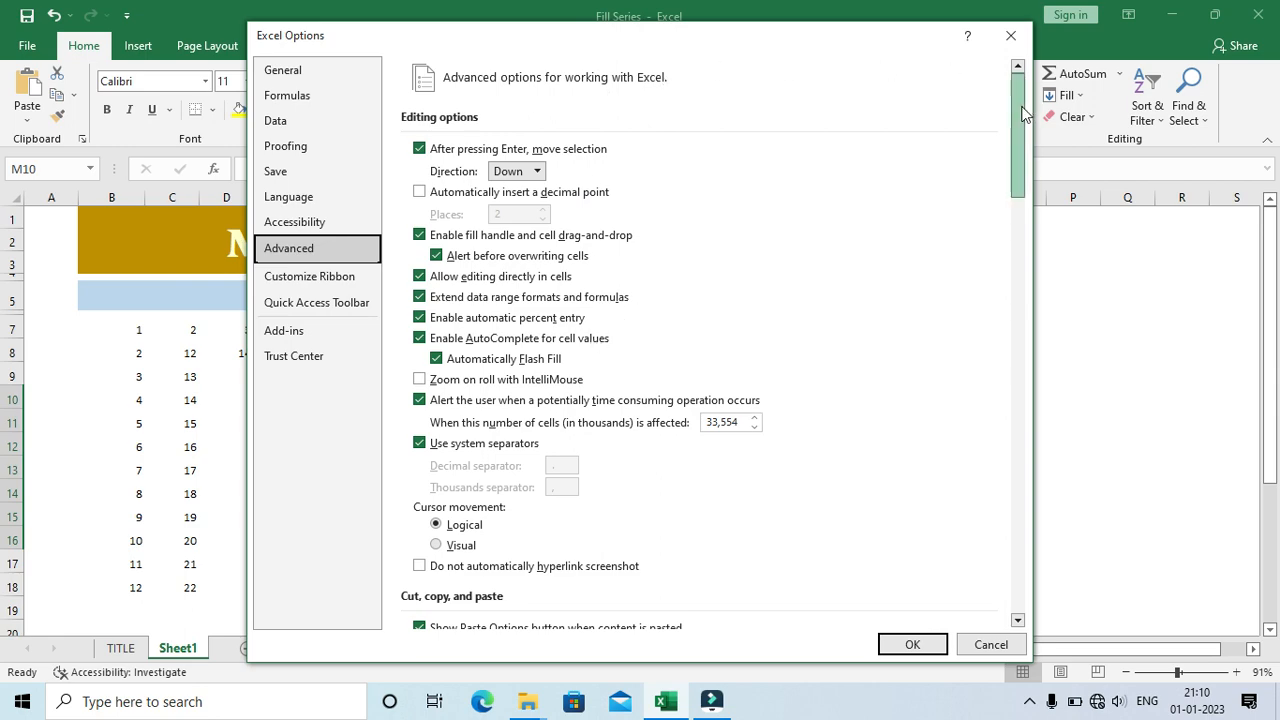
drag(1022, 115, 1064, 561)
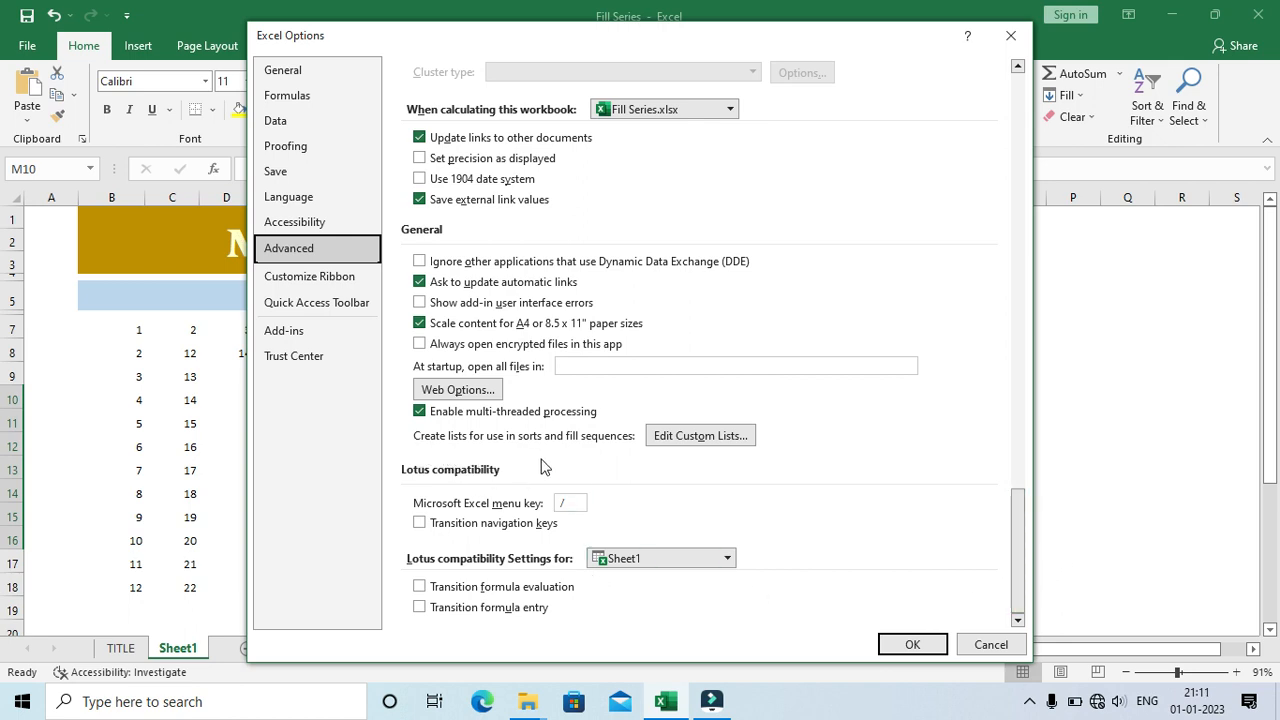
click(719, 440)
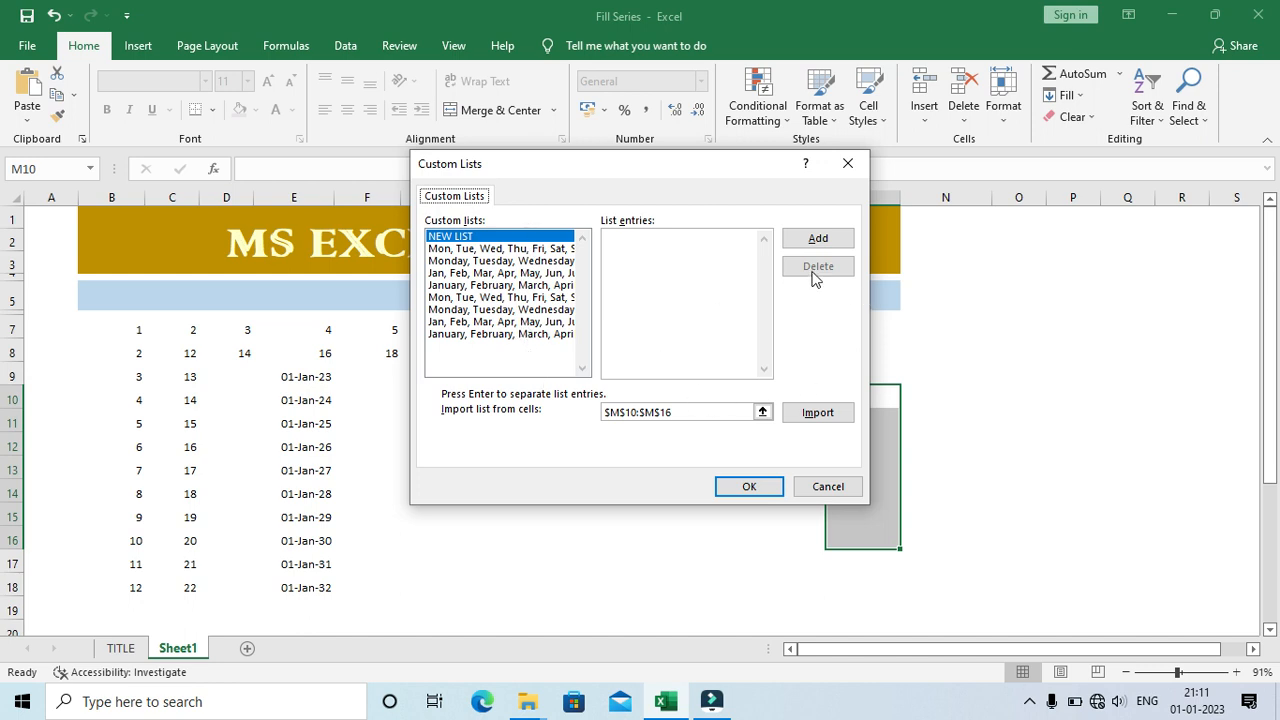
click(684, 266)
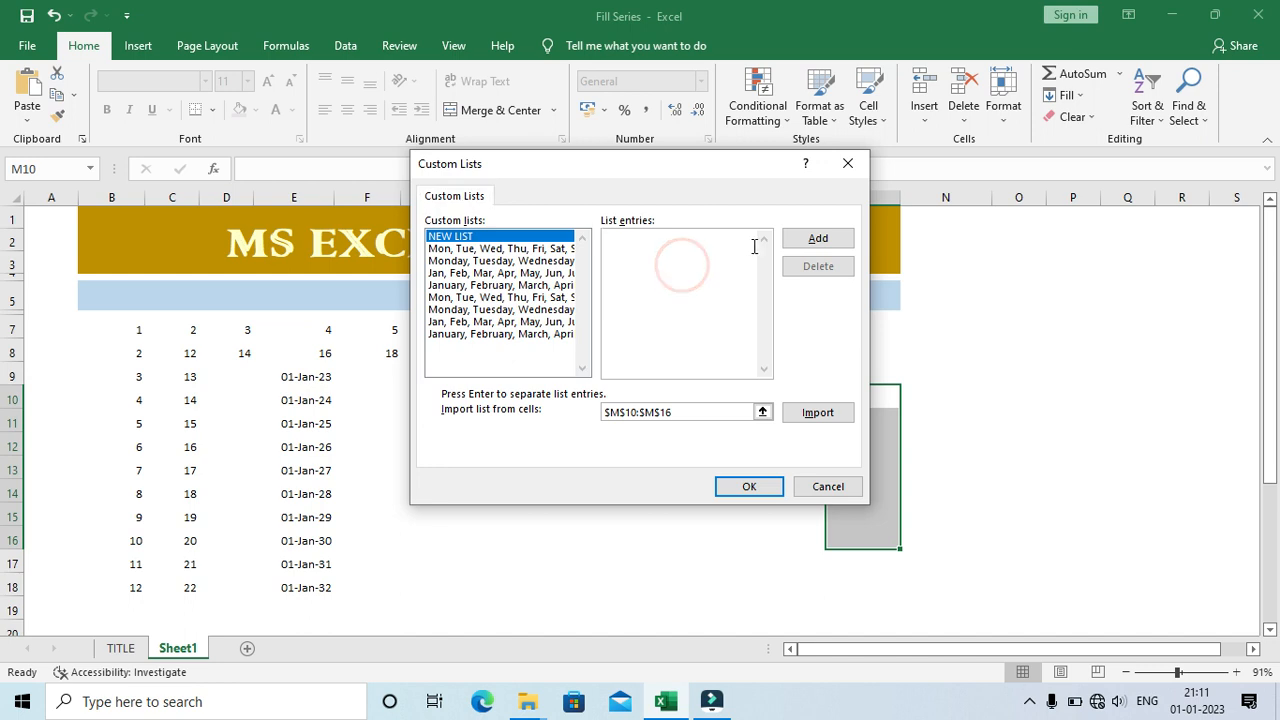
drag(658, 170, 500, 172)
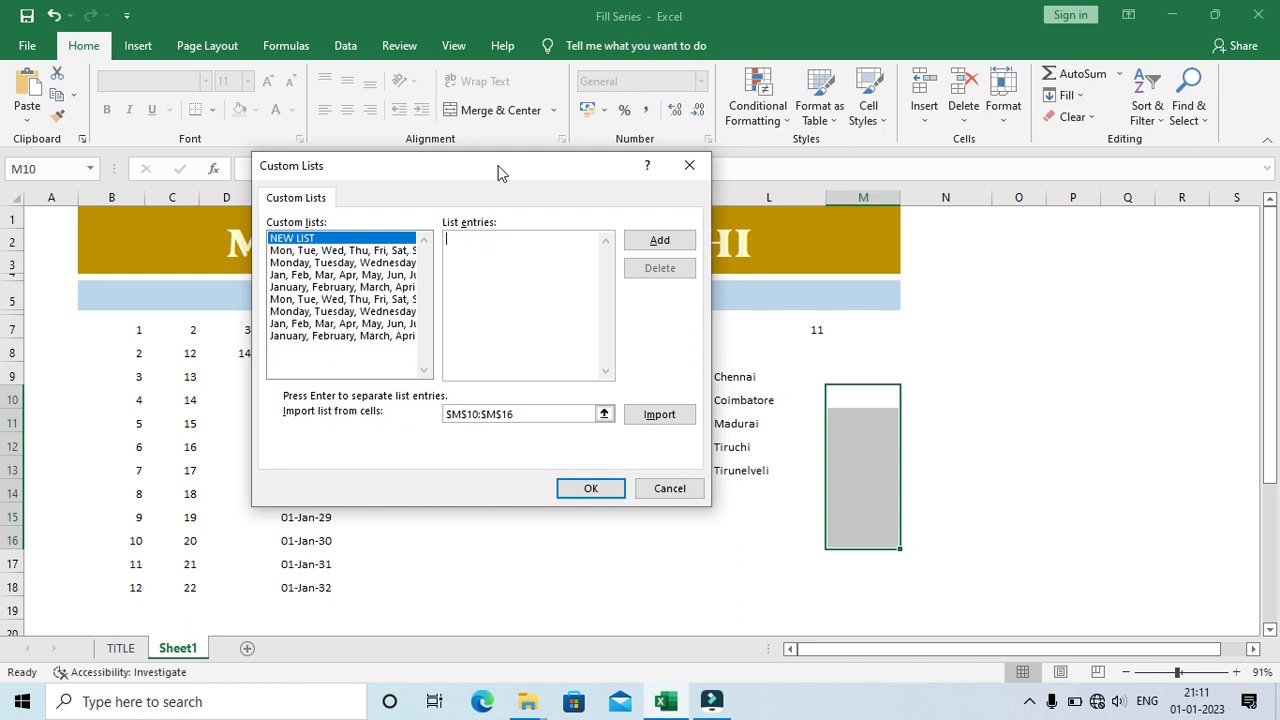
click(689, 165)
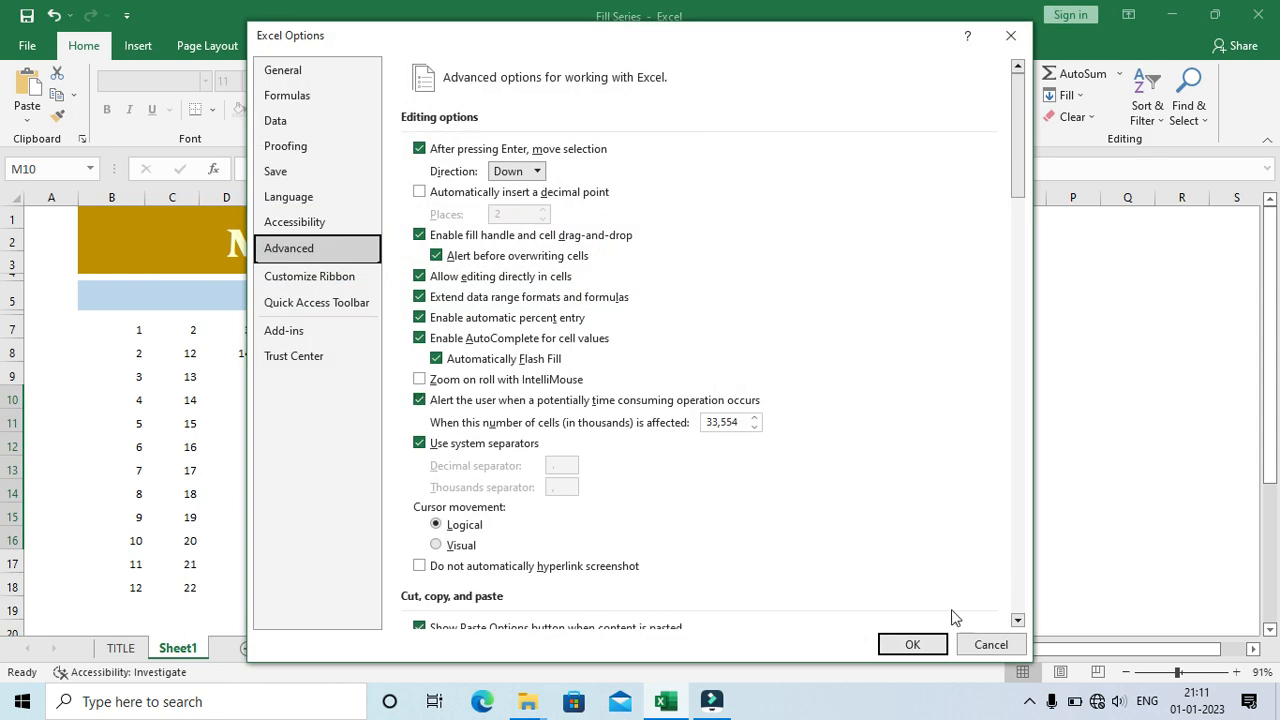
click(990, 644)
Step: Enter the capital letters A in cell G10 and B in cell G11
click(424, 395)
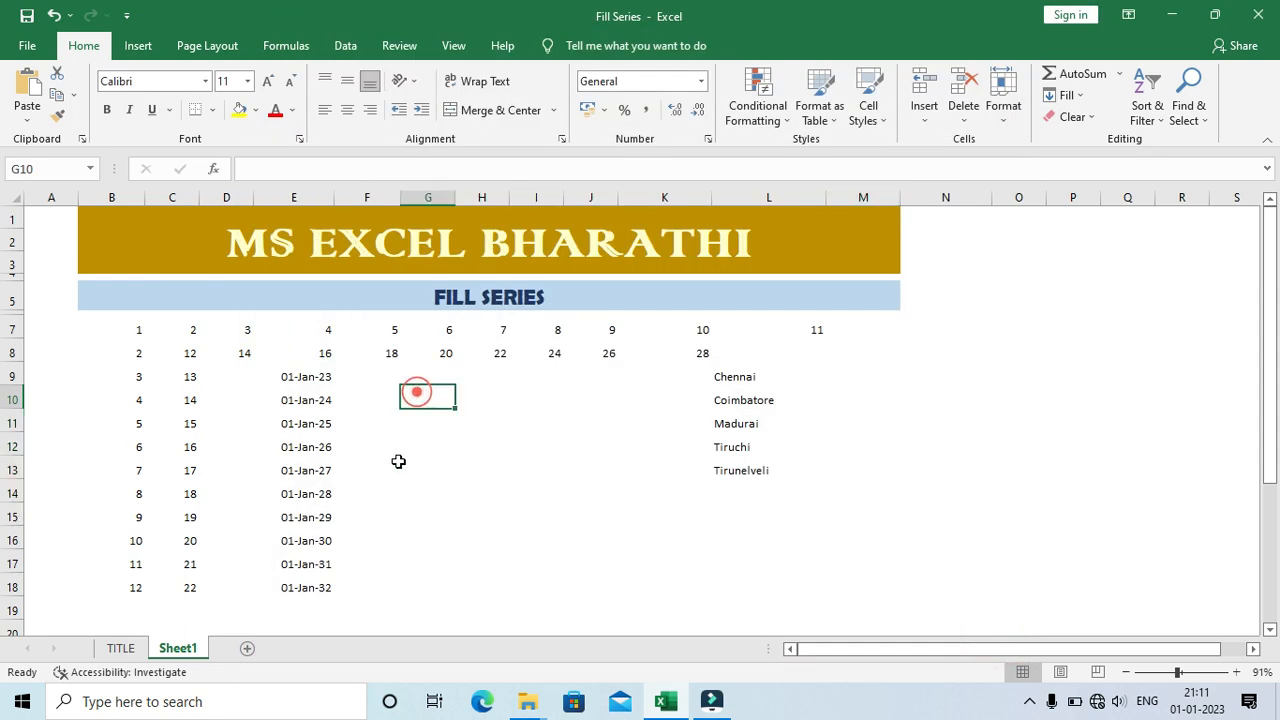
text(a)
key(Return)
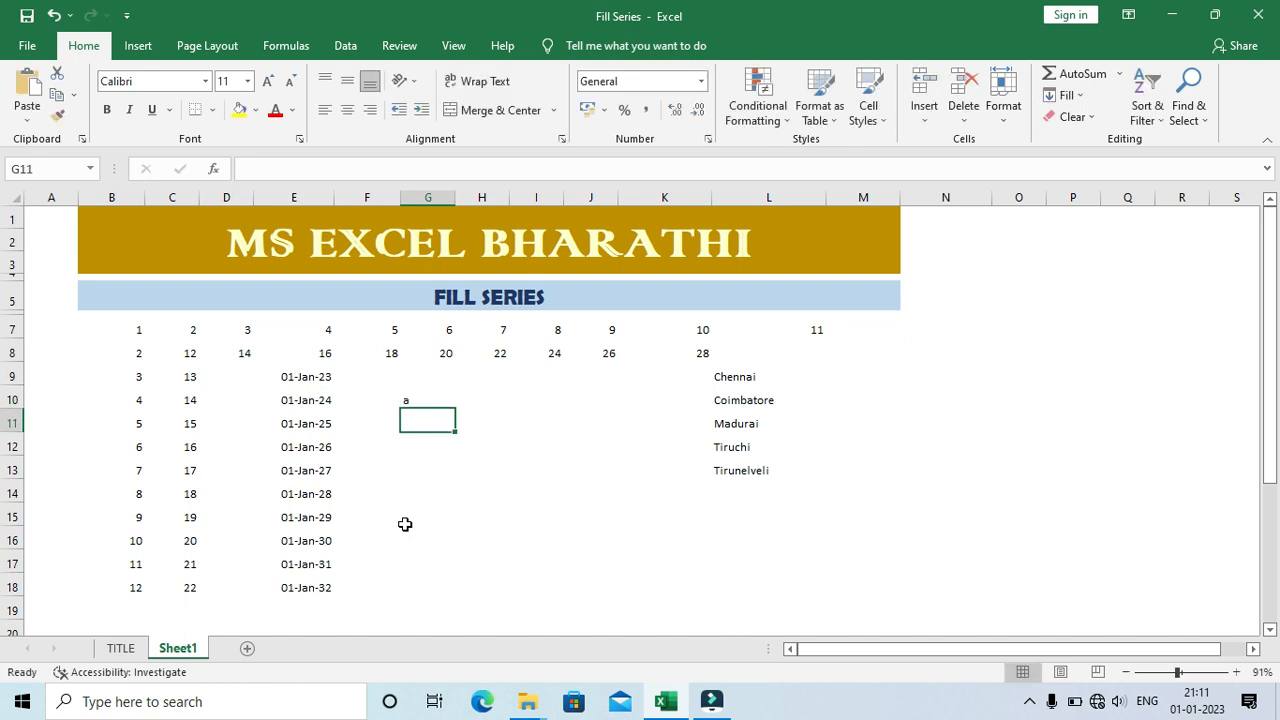
key(Up)
text(A)
key(Return)
click(420, 398)
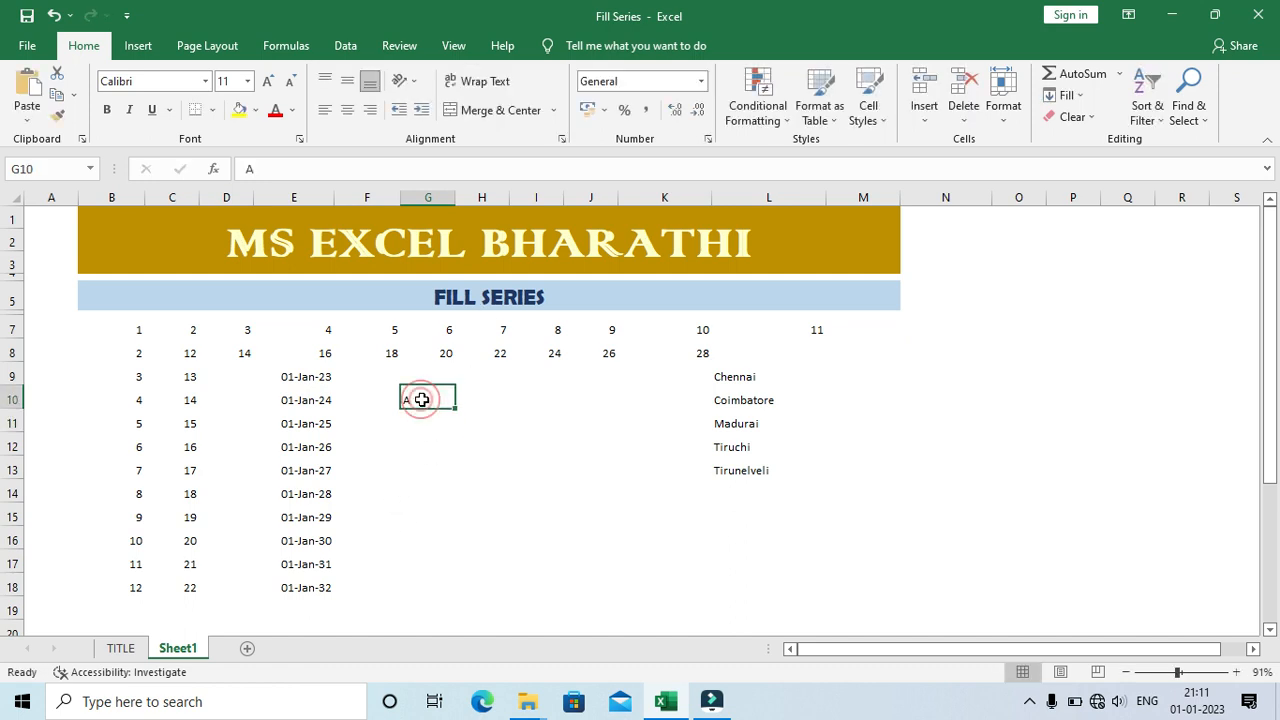
click(446, 427)
text(b)
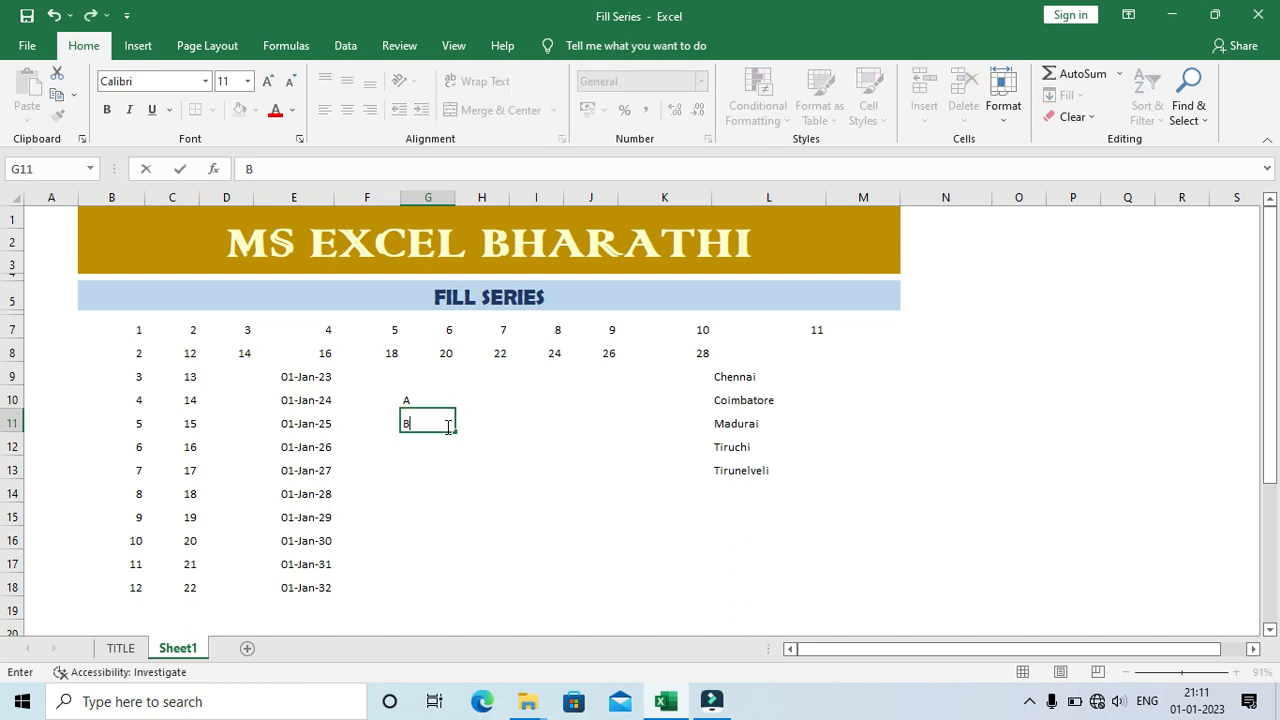
click(446, 427)
Step: Try filling the letters in G10:G11 down to G16, check the auto fill options, and clear the filled range
key(Up)
key(shift+Down)
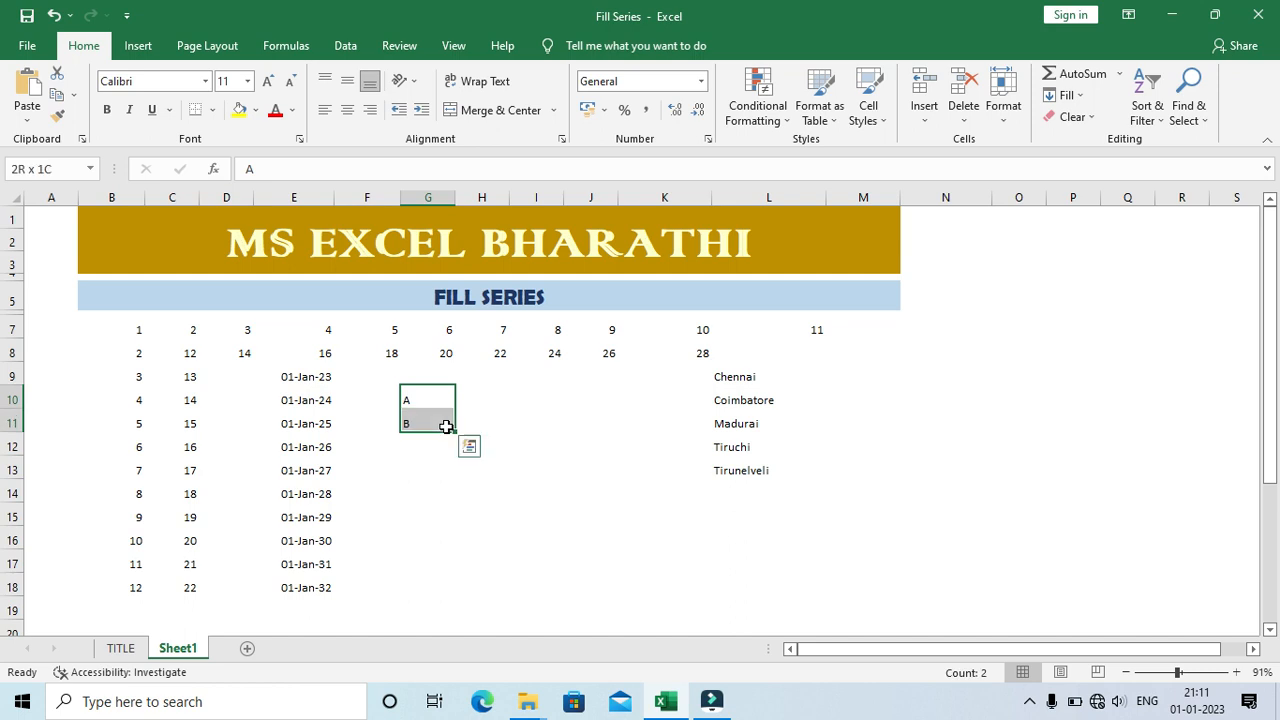
drag(454, 429, 458, 548)
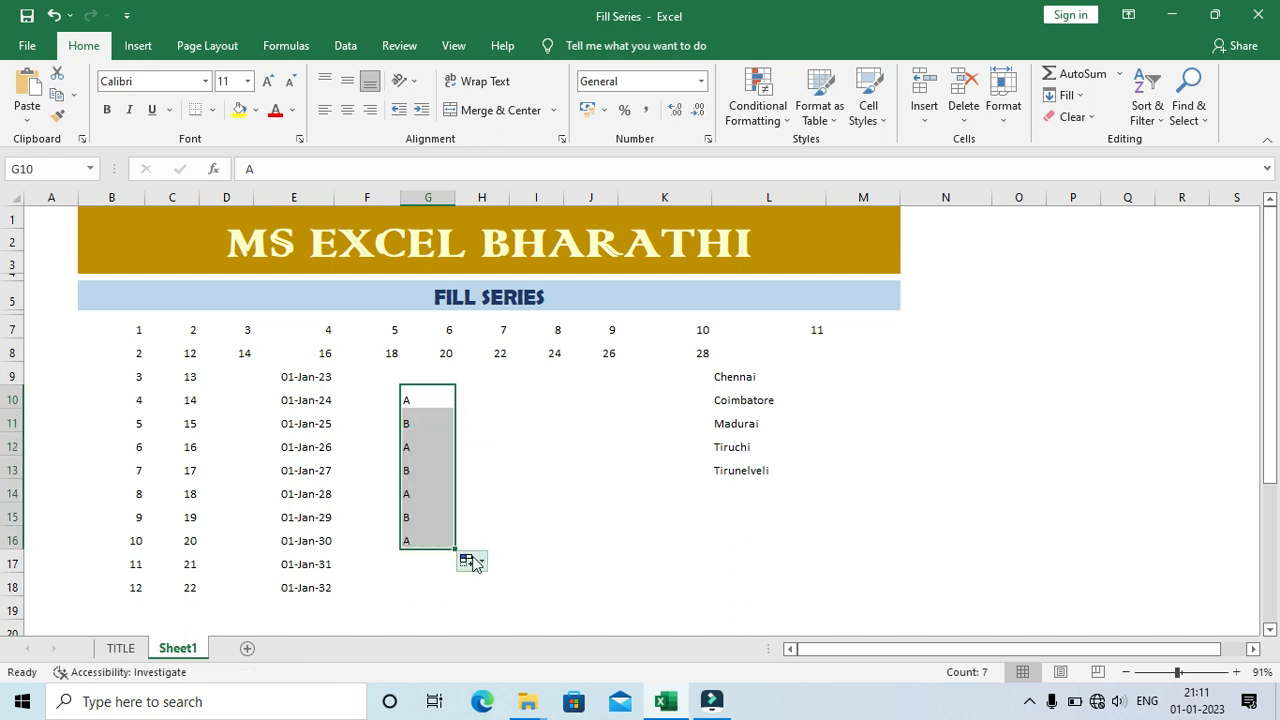
click(472, 563)
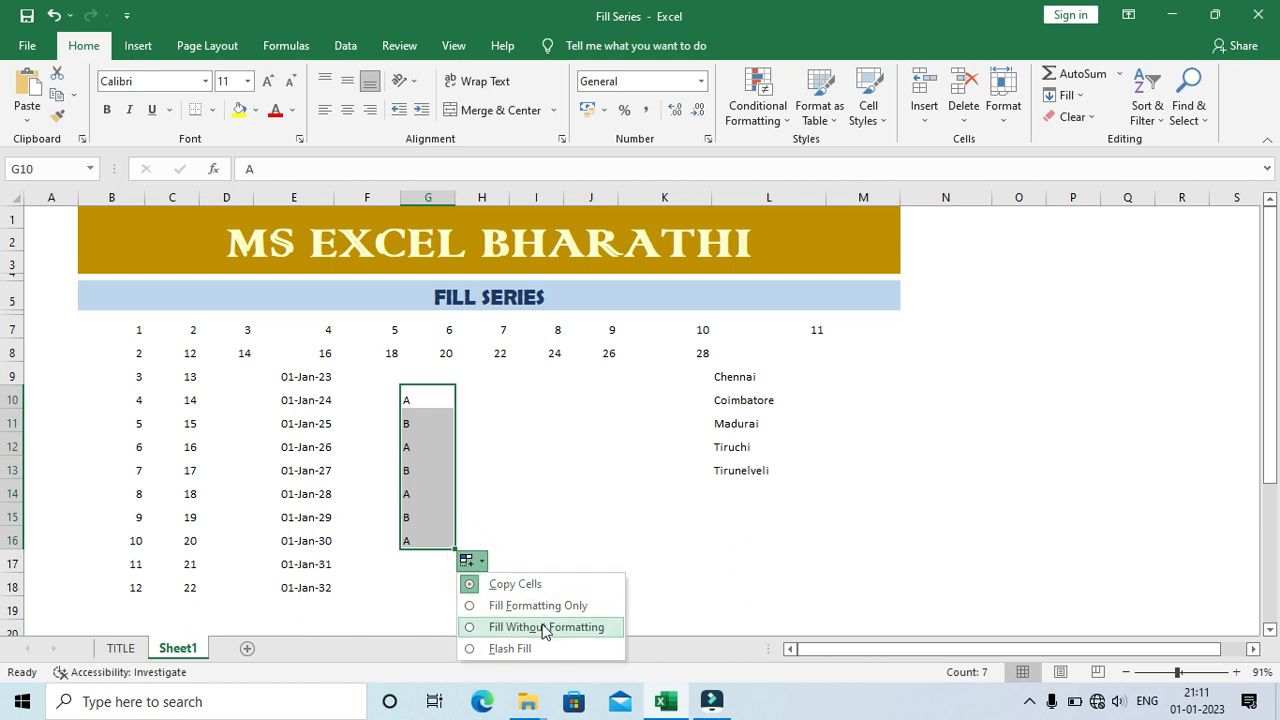
click(558, 655)
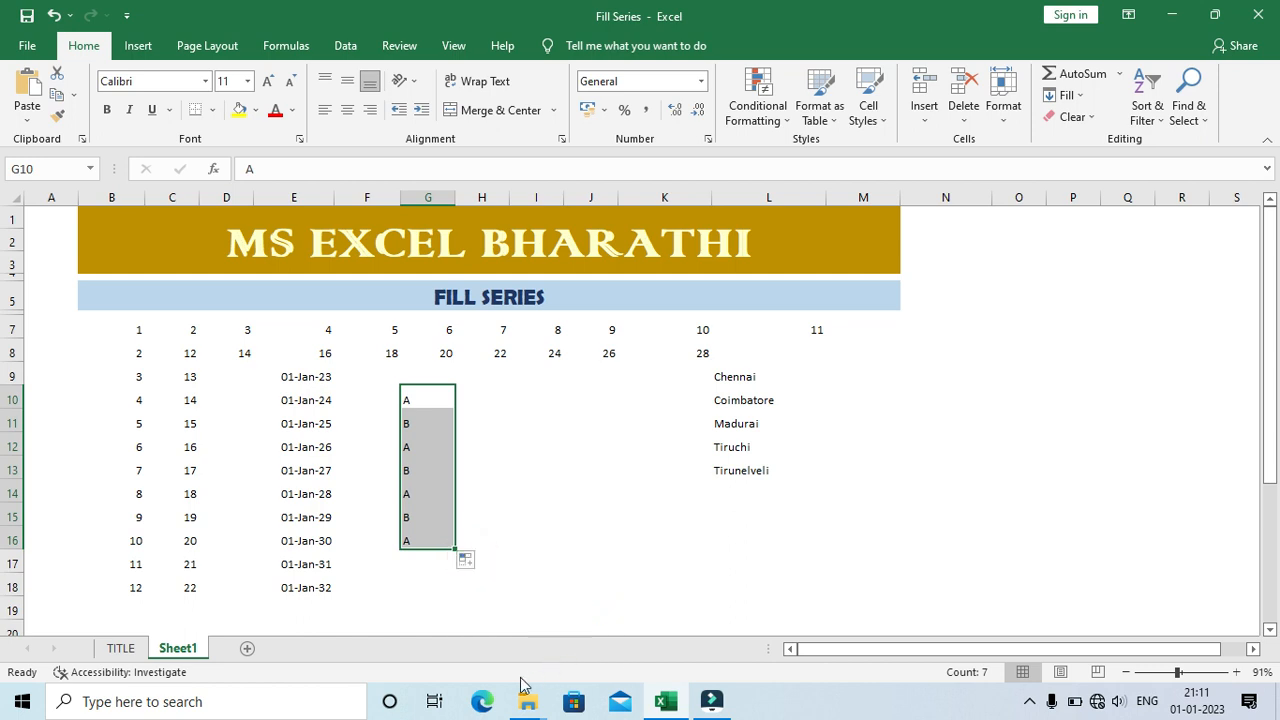
key(Delete)
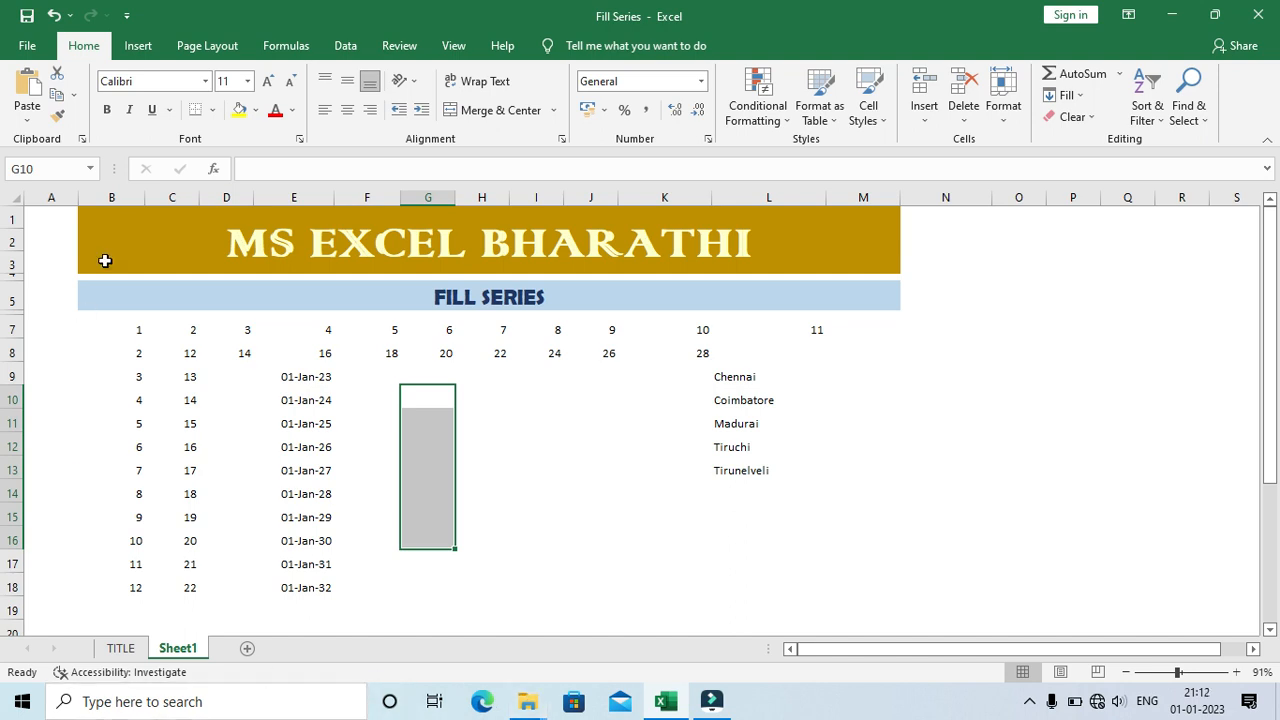
Step: Open the custom lists editor for sorts and fill sequences from the advanced Excel options
click(27, 45)
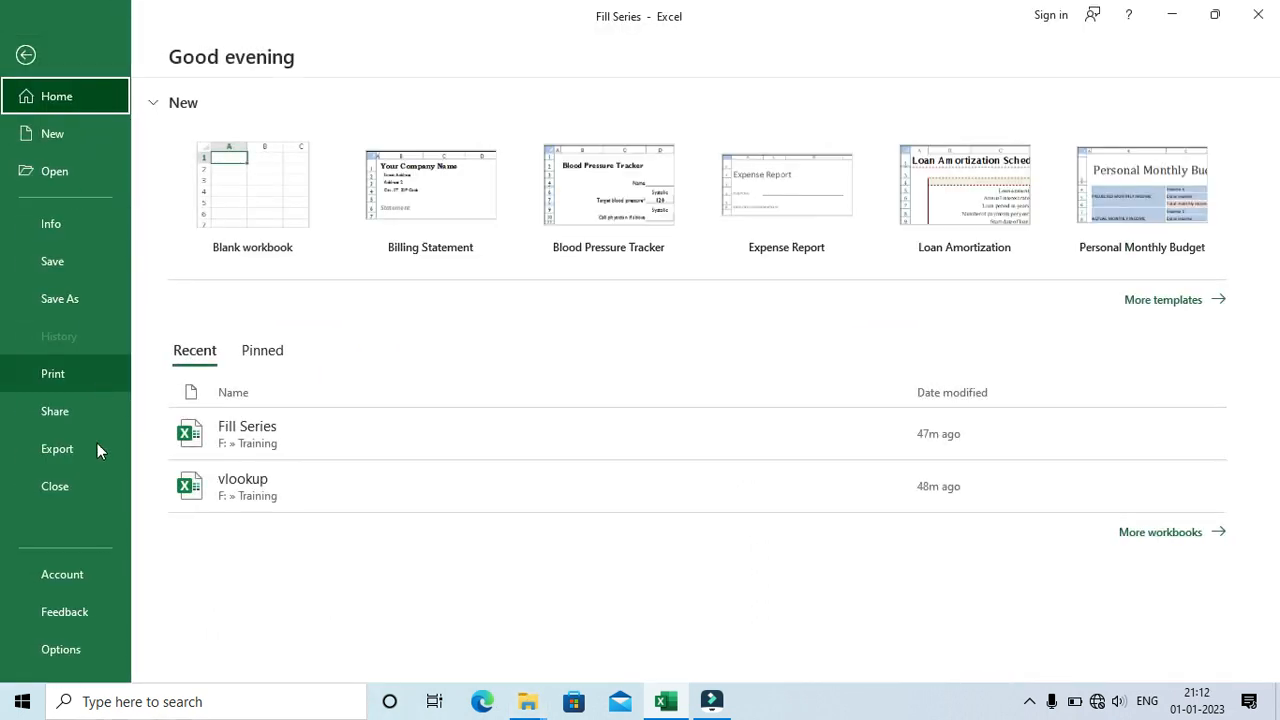
click(77, 644)
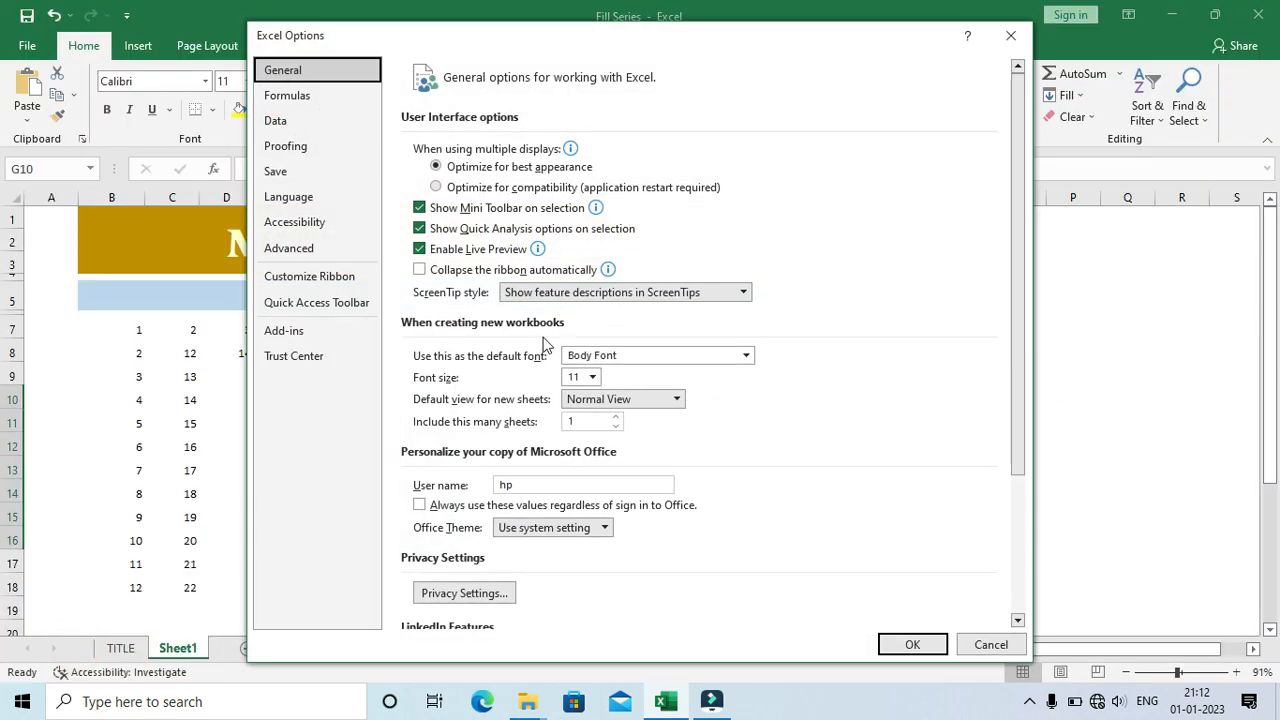
click(303, 248)
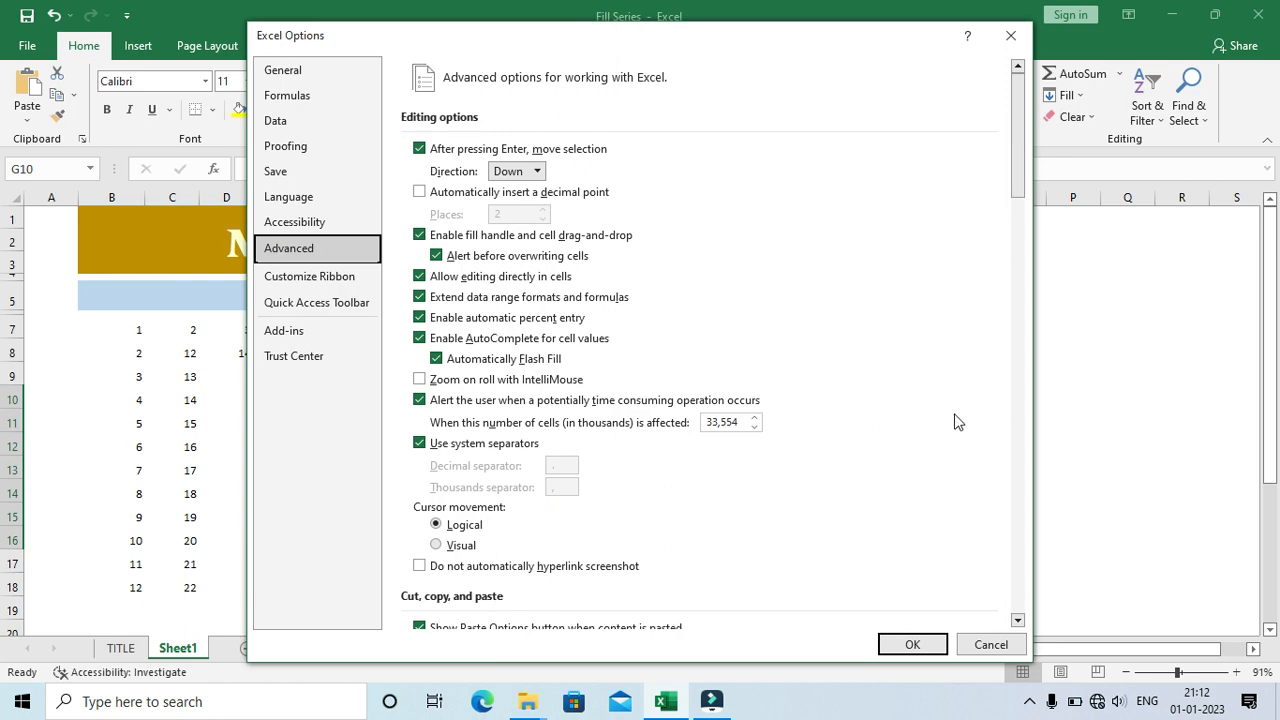
drag(1018, 120, 1041, 630)
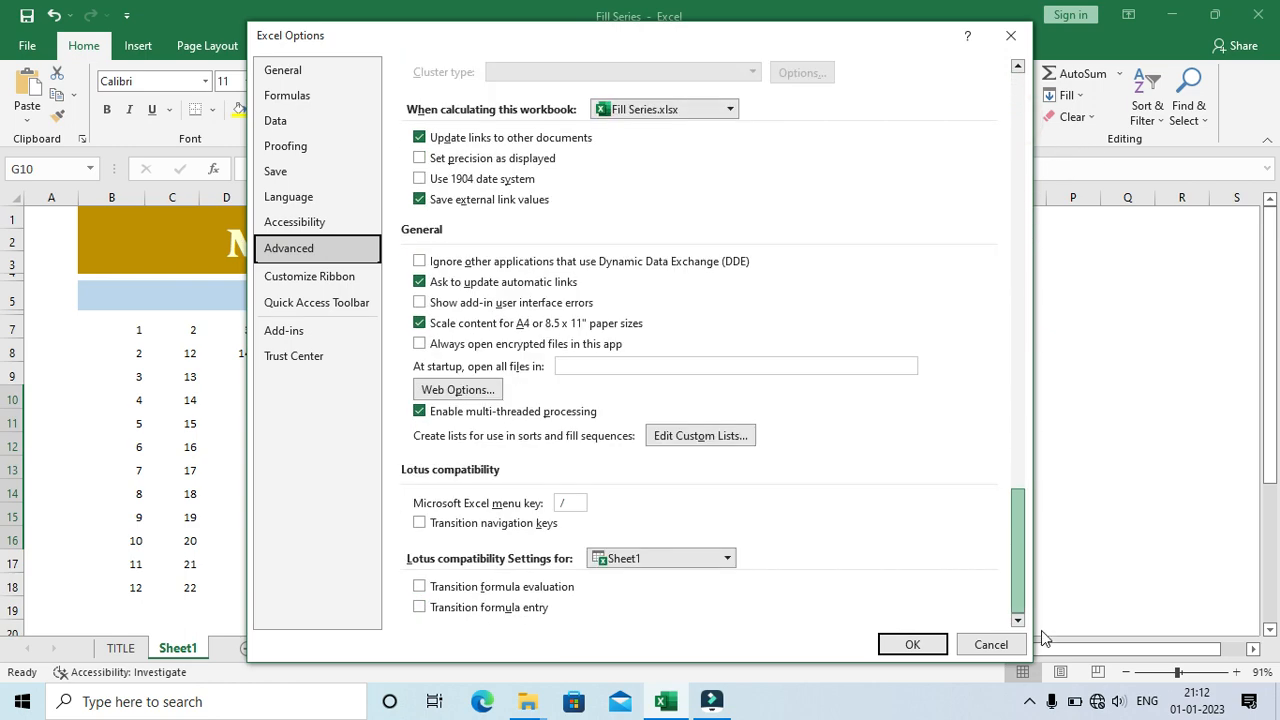
click(712, 435)
Step: Add a new custom list with the comma-separated letters A to Z, review its entries, and accept the options
click(540, 304)
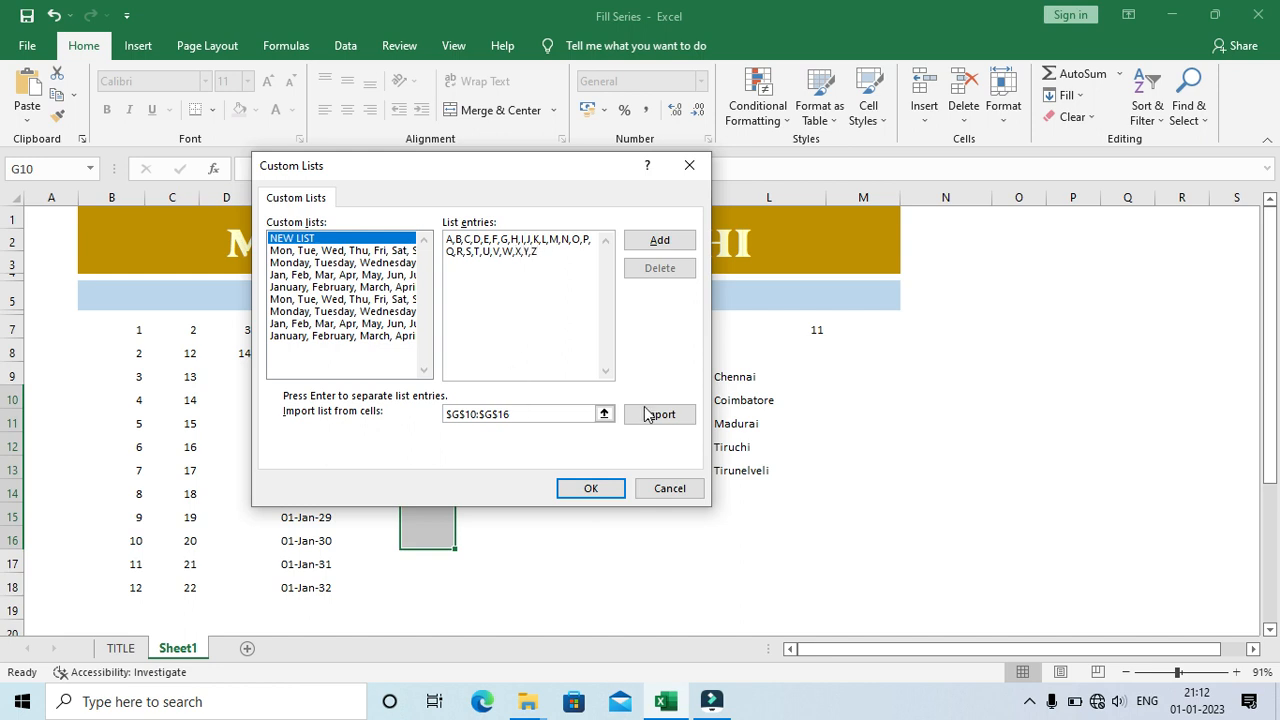
click(658, 241)
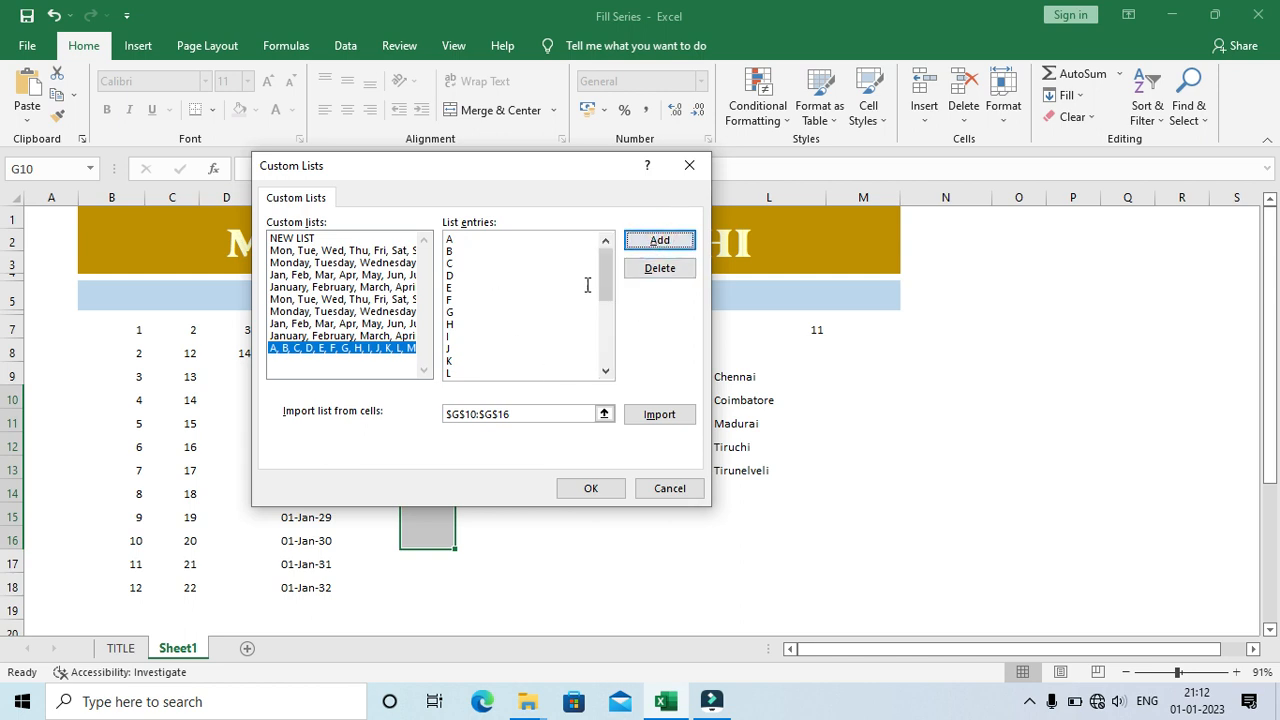
drag(611, 274, 639, 380)
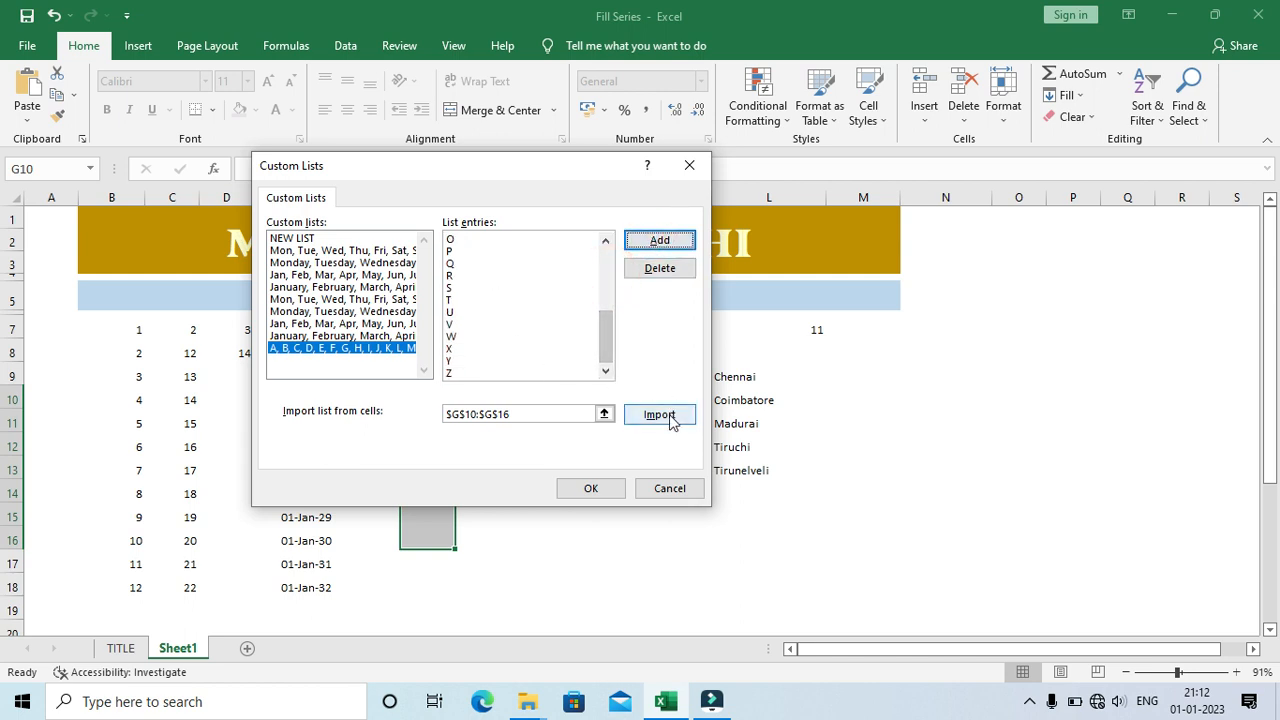
click(591, 489)
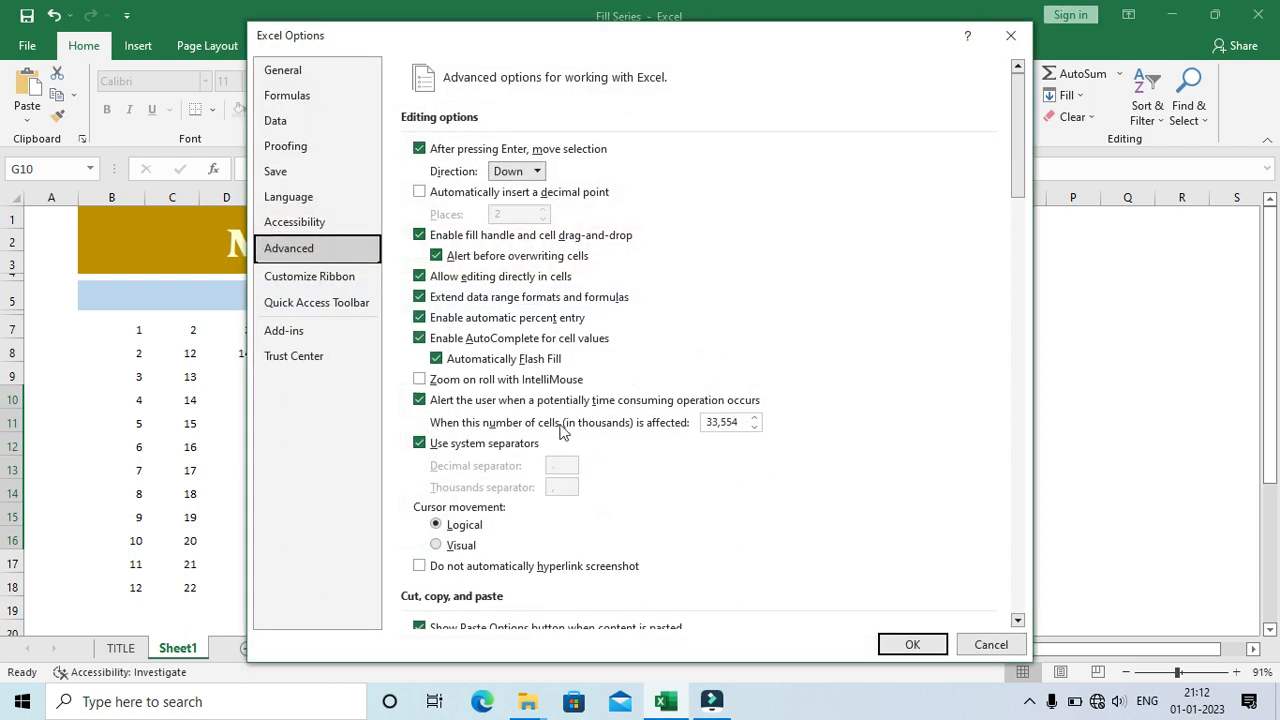
click(910, 642)
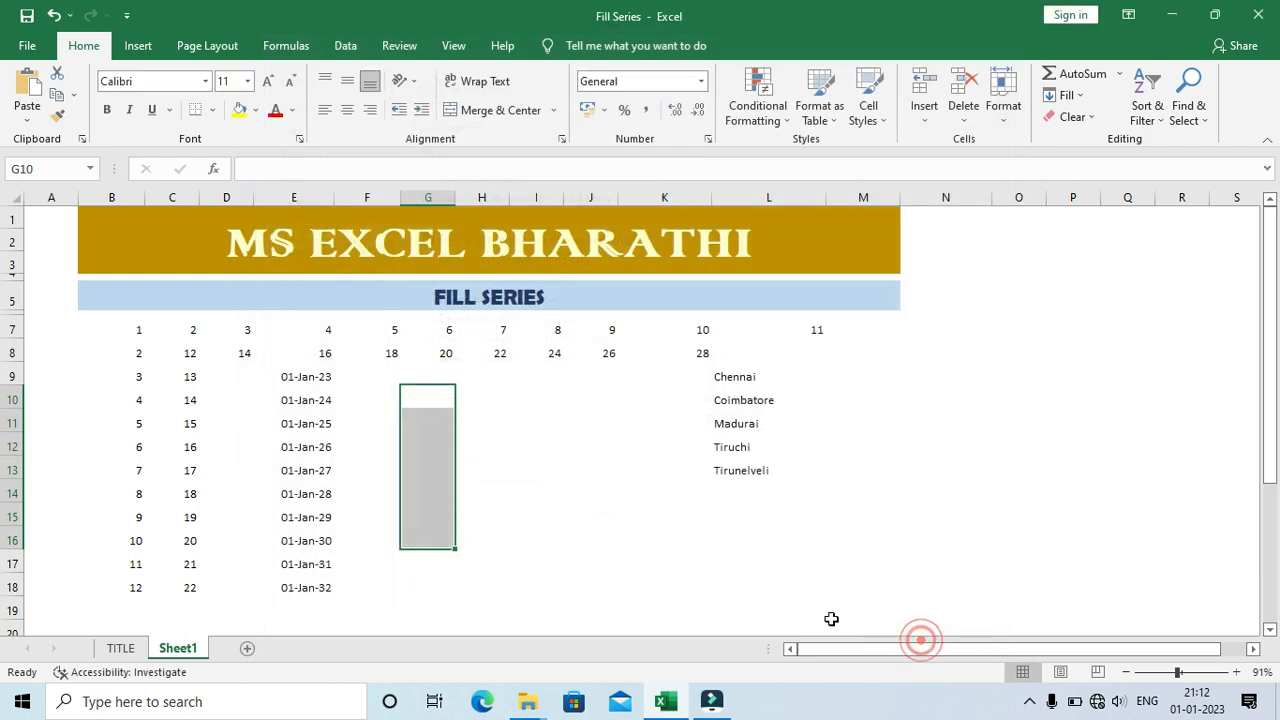
Step: Enter A in cell H10 and B in cell H11
click(430, 396)
click(490, 396)
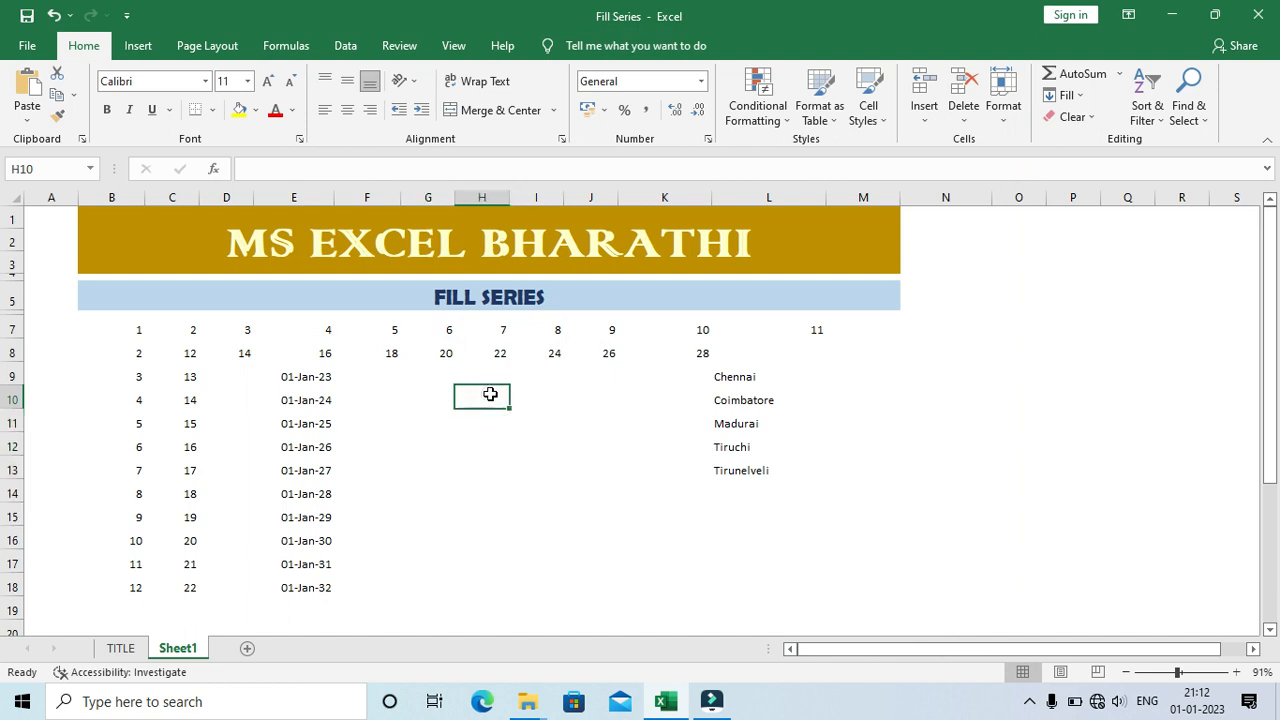
text(A)
key(Return)
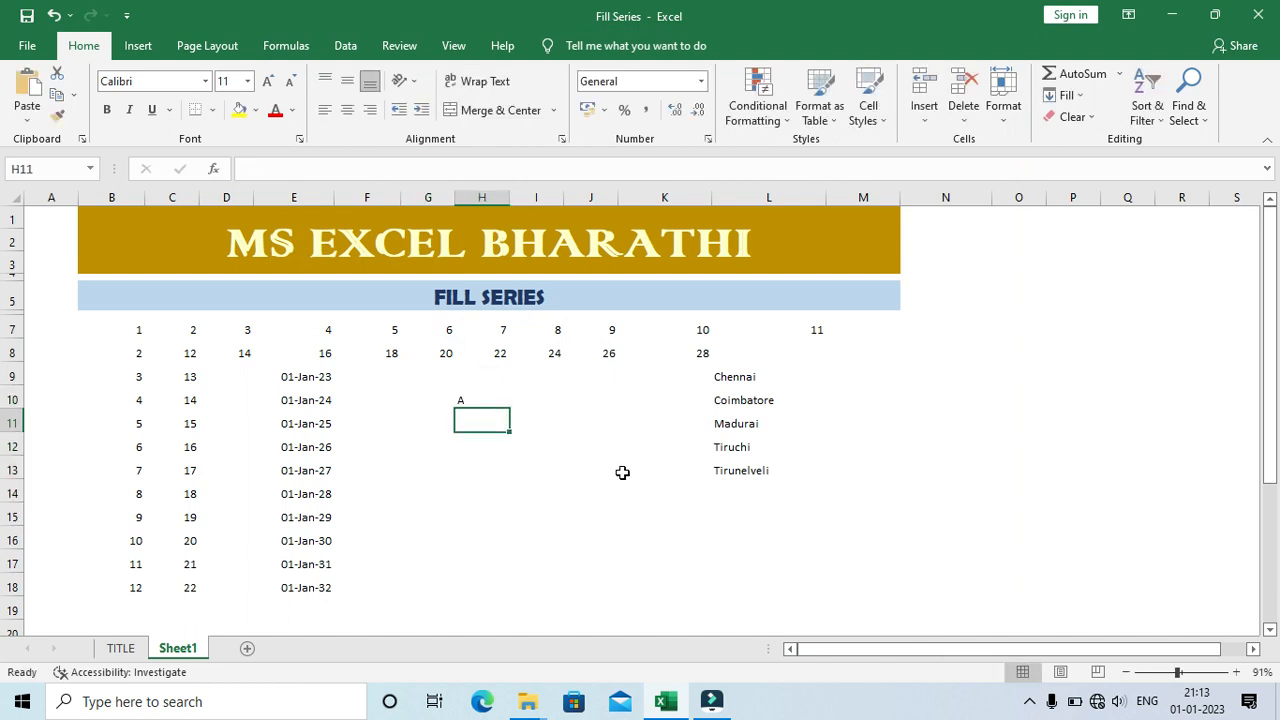
text(B)
key(Return)
Step: Fill the letter series from H10:H11 down to H16 and check its auto fill options without changing them
key(Up)
key(Up)
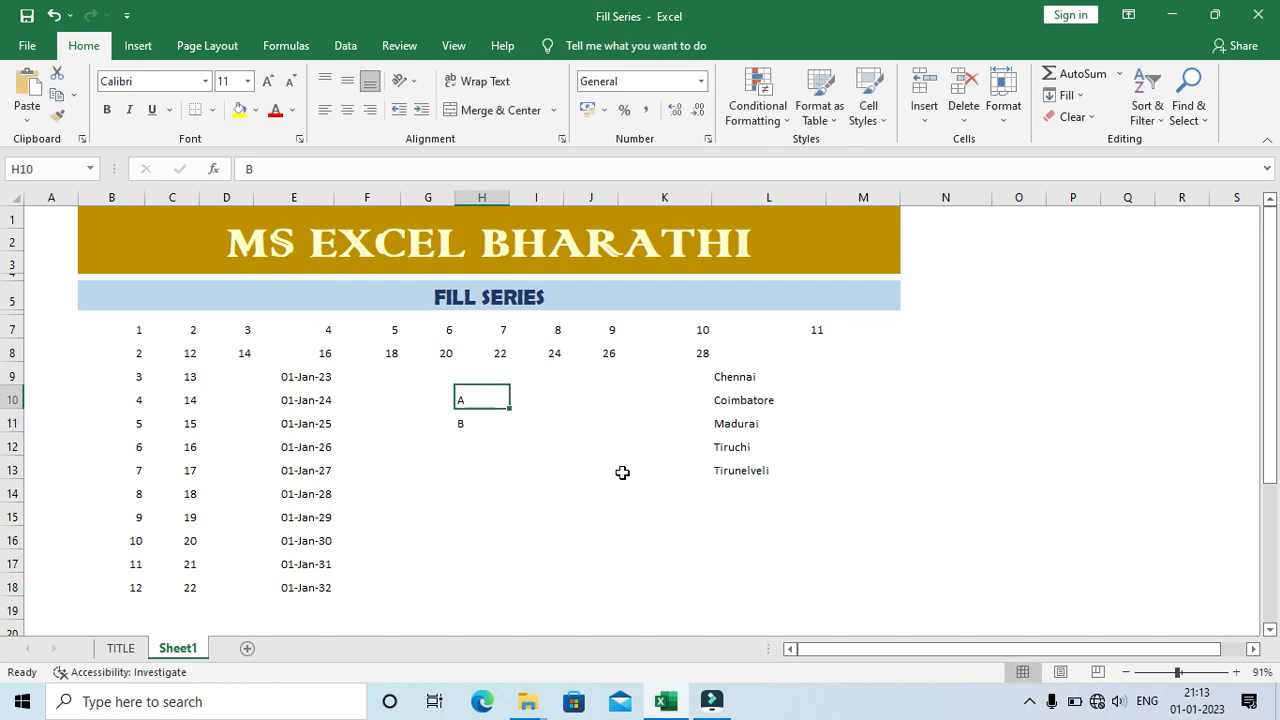
key(shift+Down)
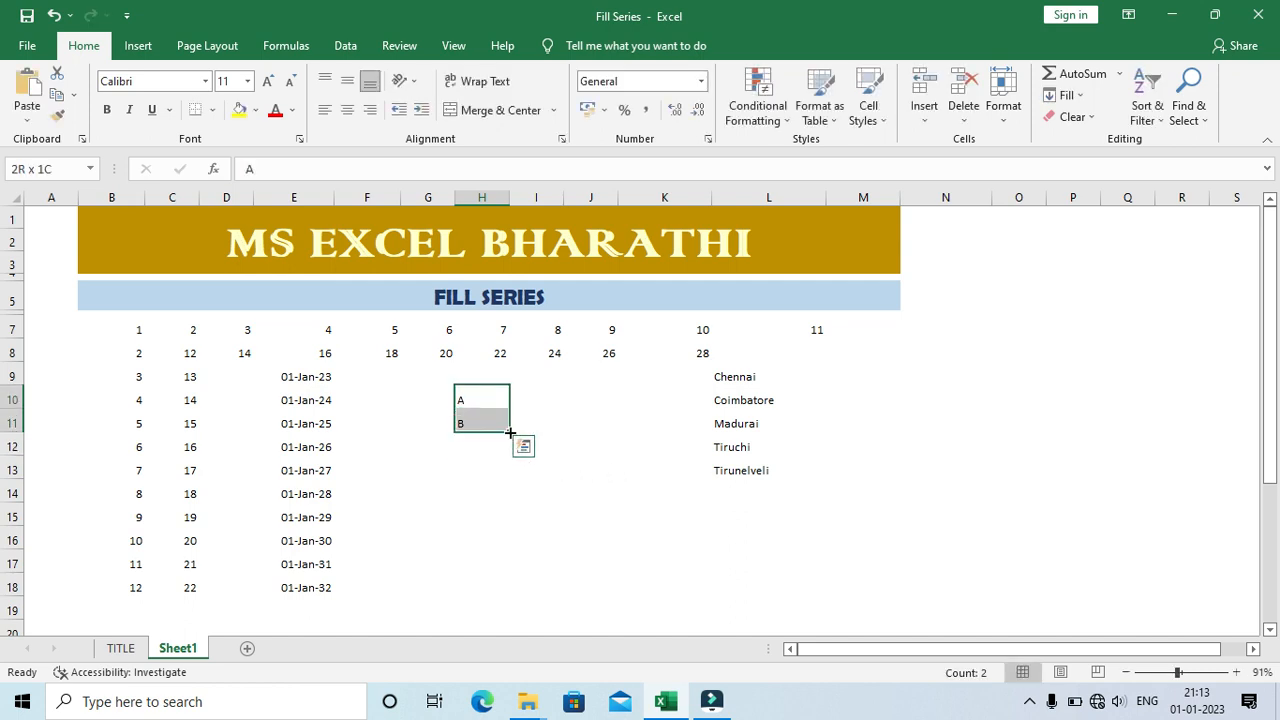
drag(509, 431, 509, 548)
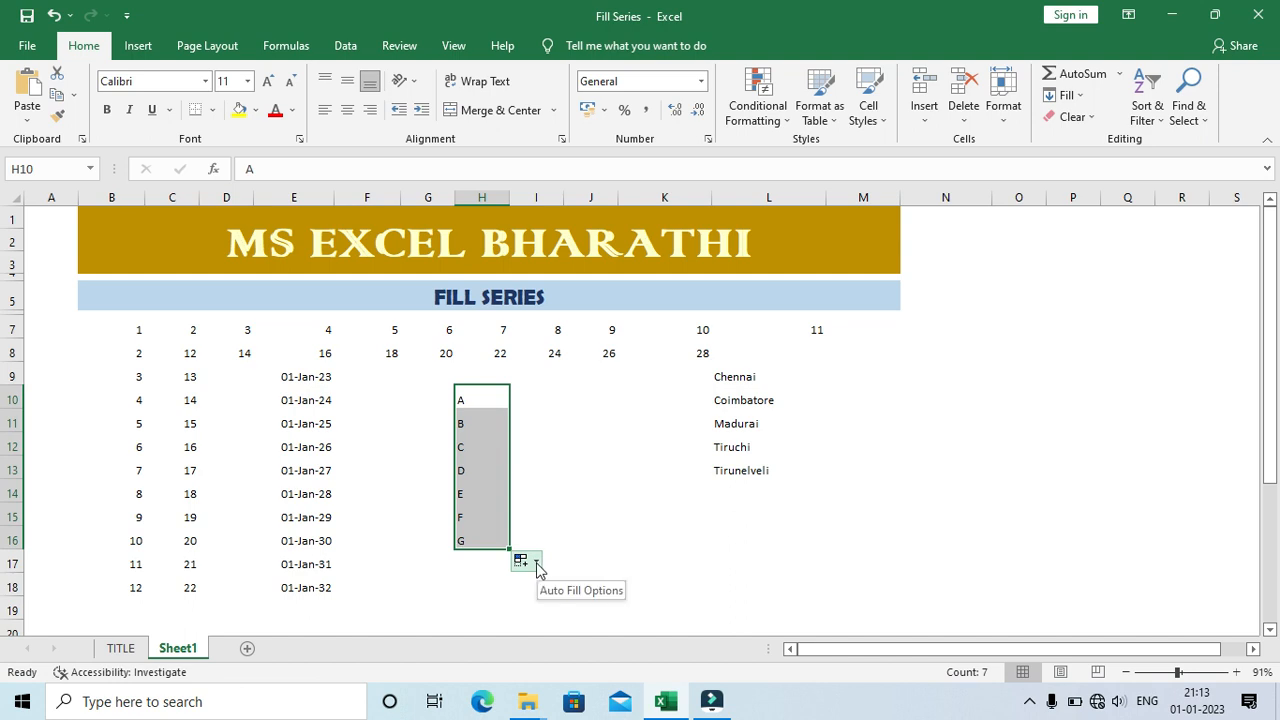
click(535, 566)
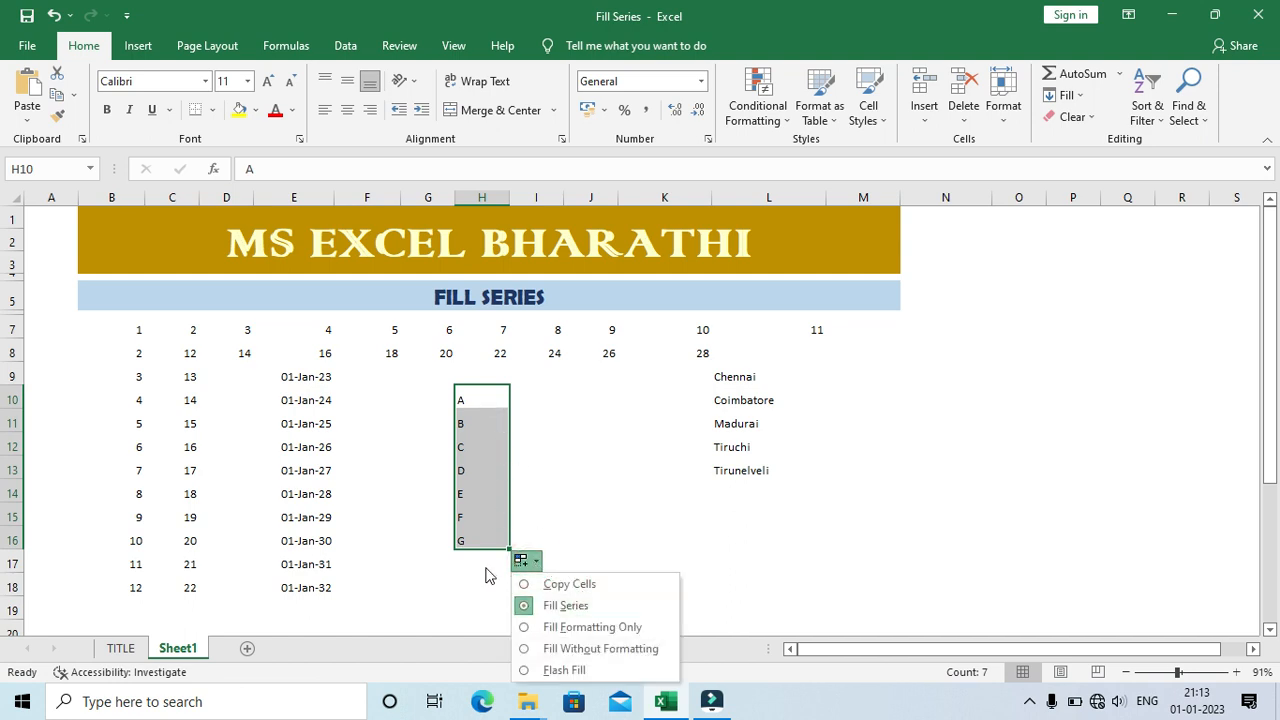
key(Escape)
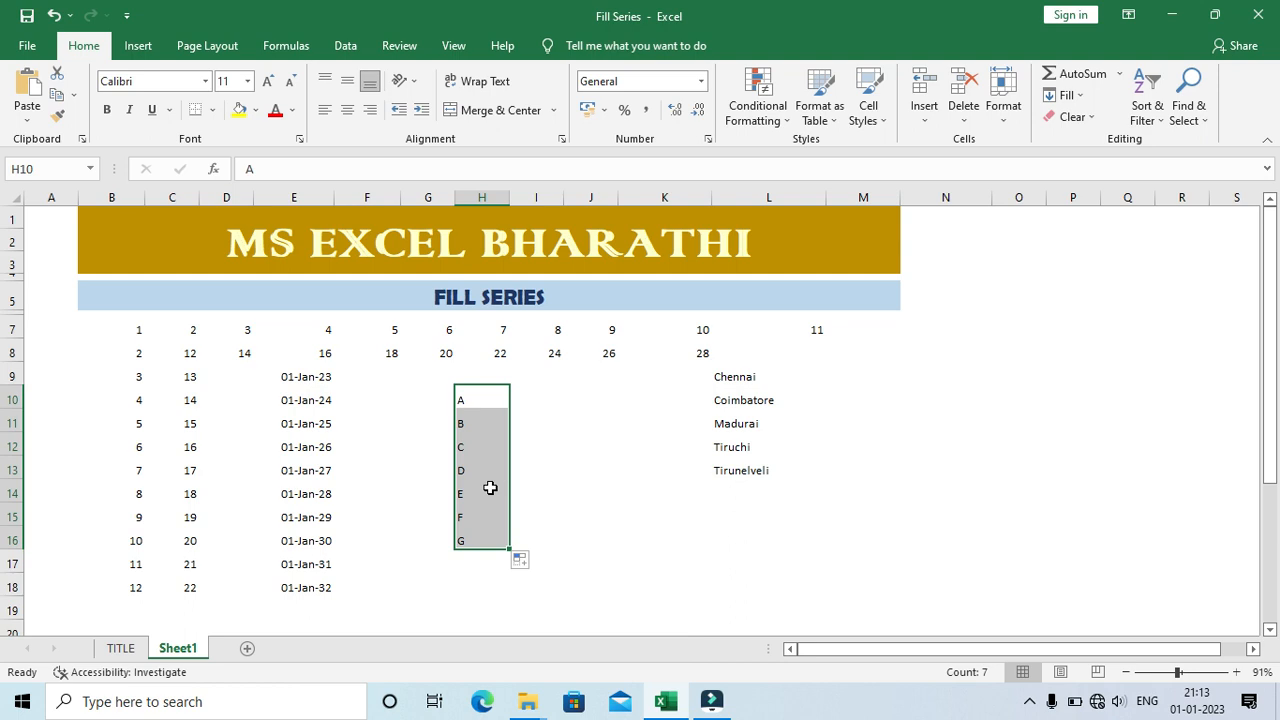
Step: Enter Madurai in cell I10, beside the letter series
click(413, 399)
click(413, 399)
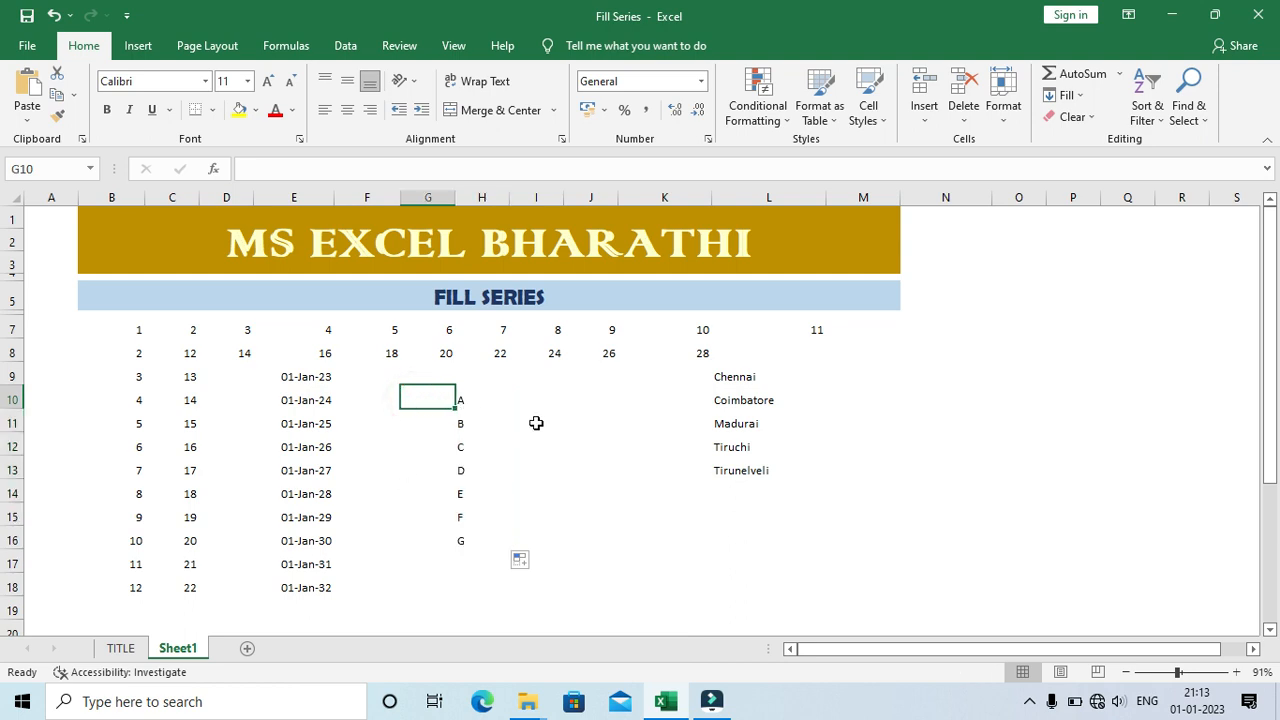
click(571, 375)
click(556, 400)
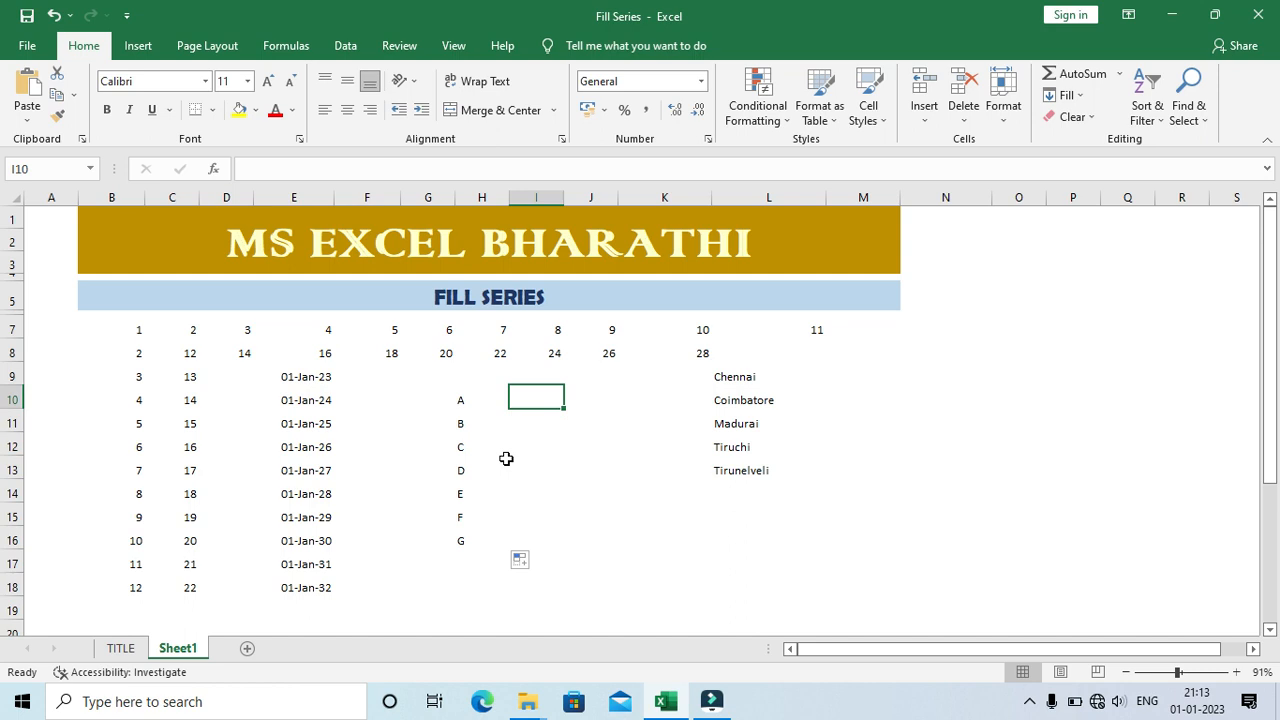
text(mADURAI)
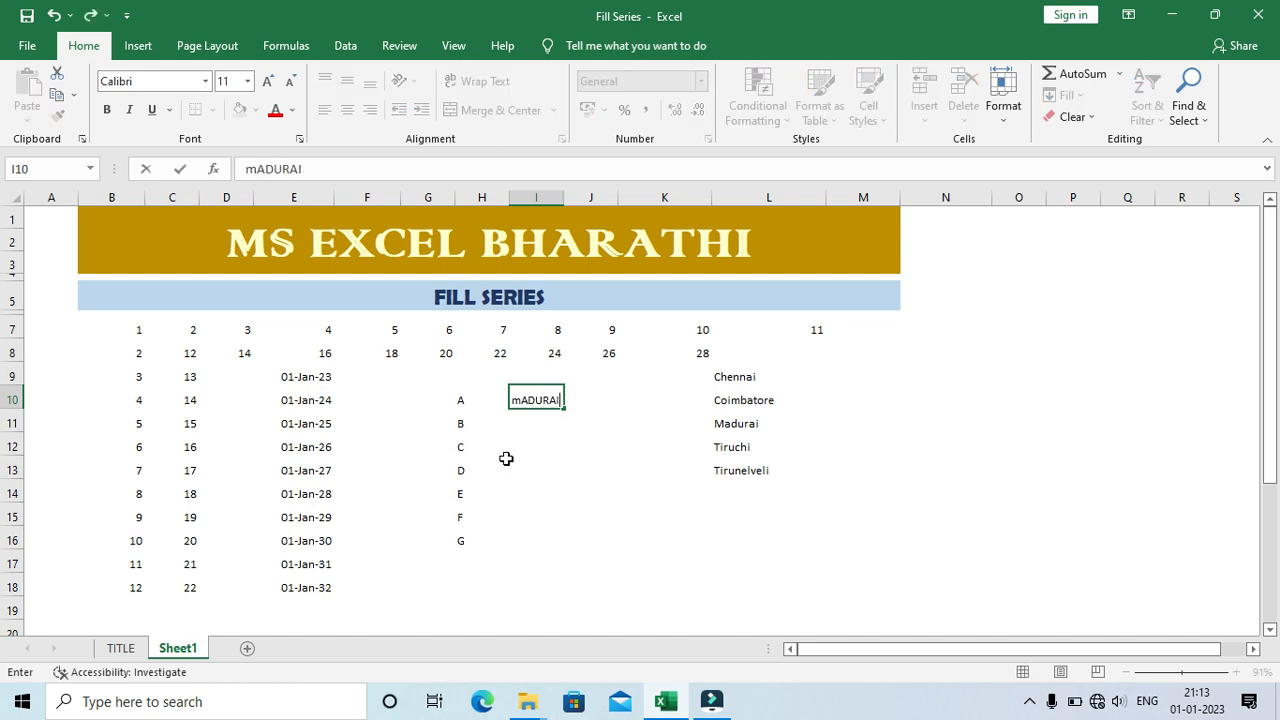
key(ctrl+Return)
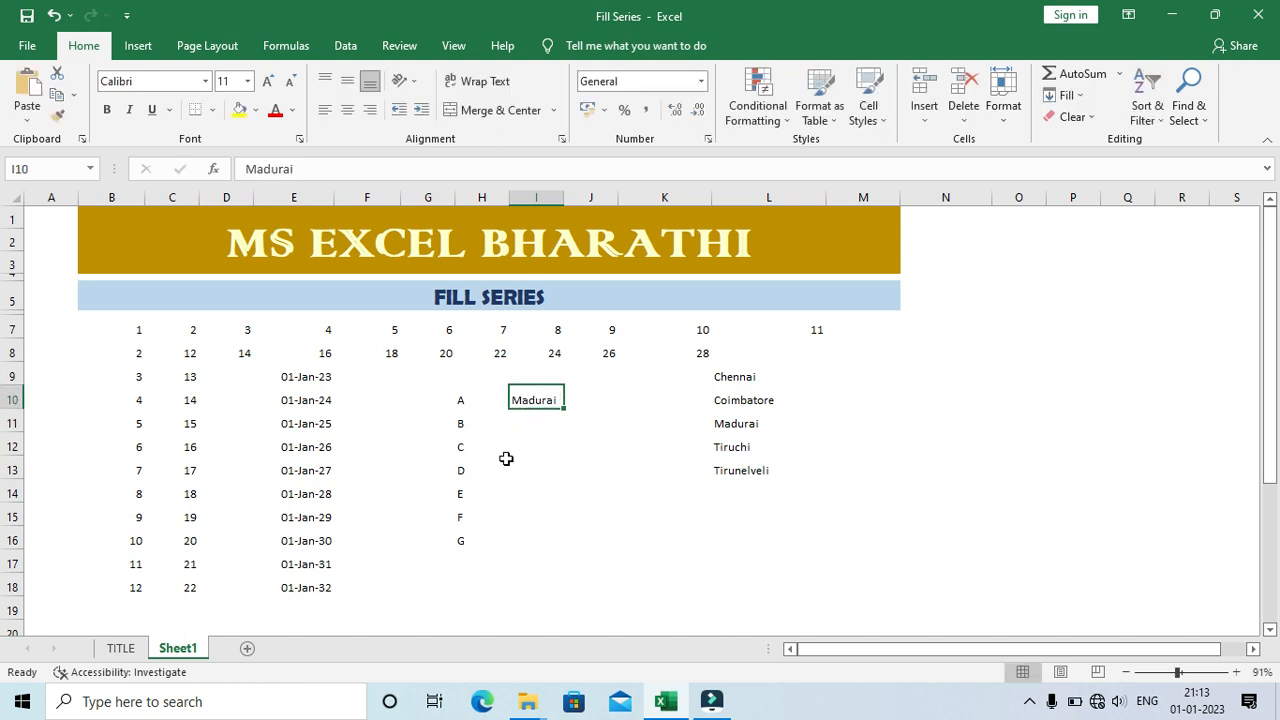
Step: Enter Tiruchi in cell I11, below Madurai
key(Down)
key(Down)
key(Up)
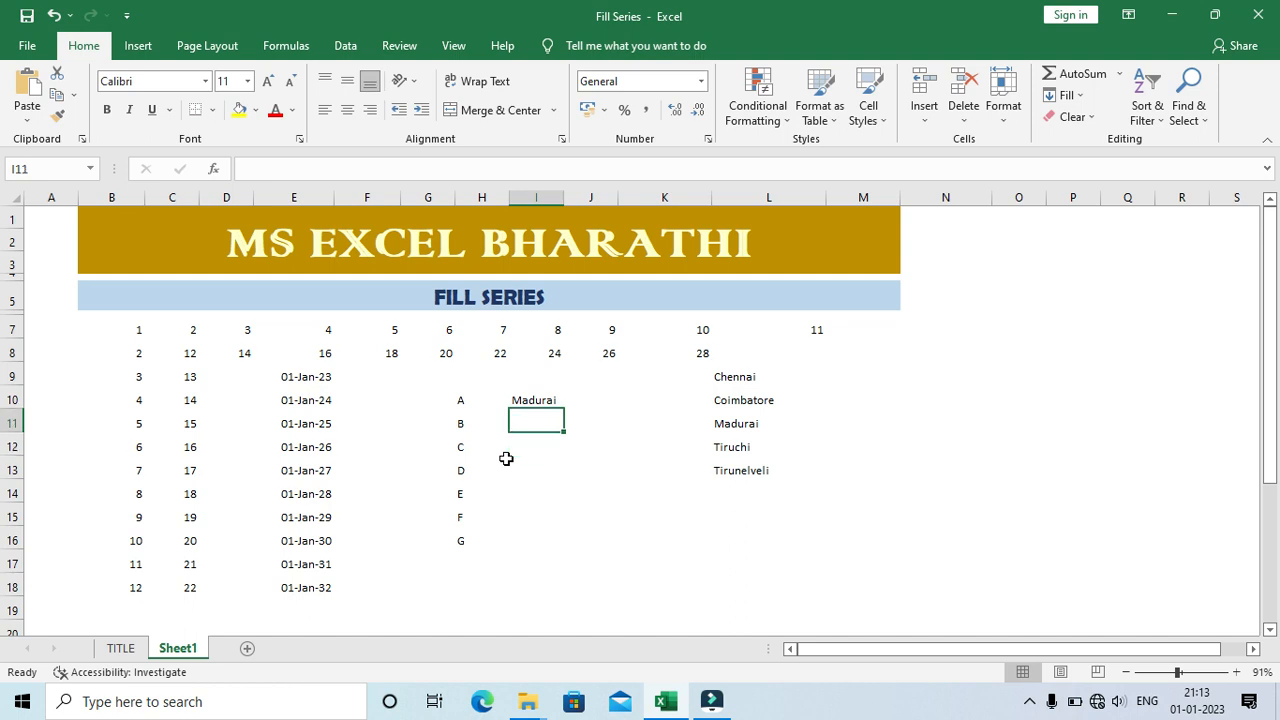
text(Tirun)
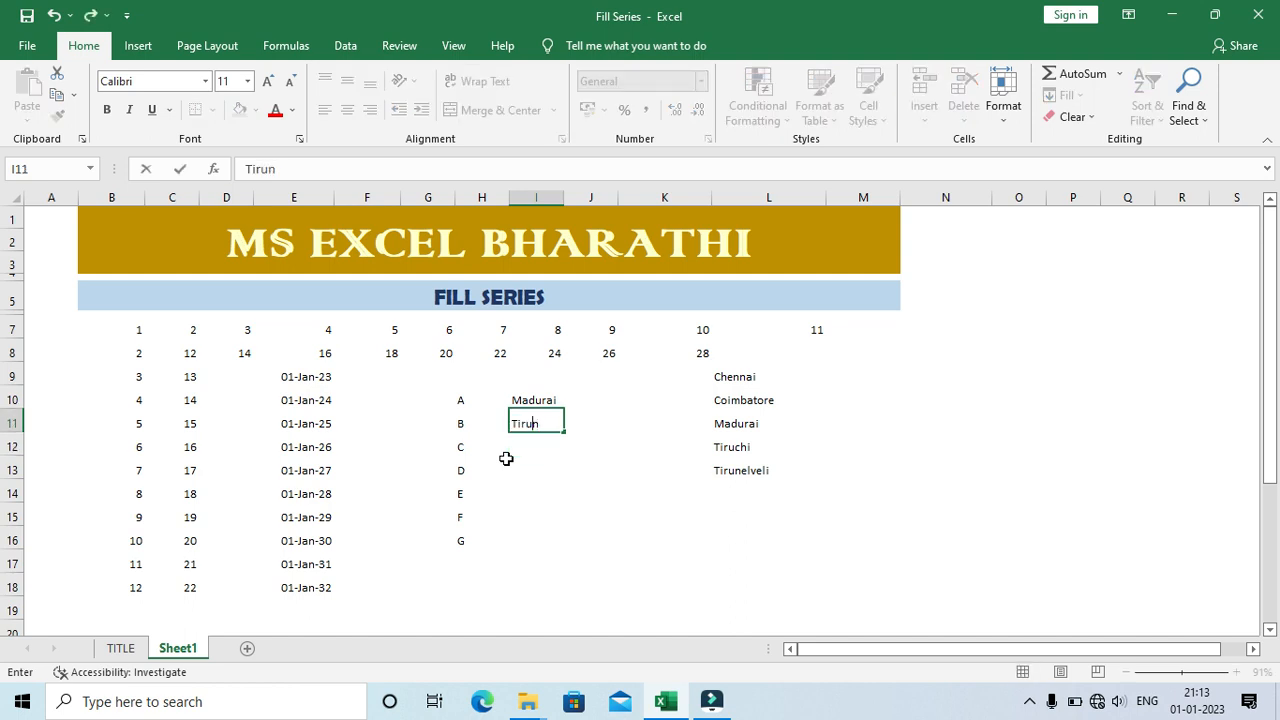
key(BackSpace)
text(chi)
key(Return)
Step: Fill the two city names in I10:I11 down to I16, and leave the filled range
key(Up)
key(Up)
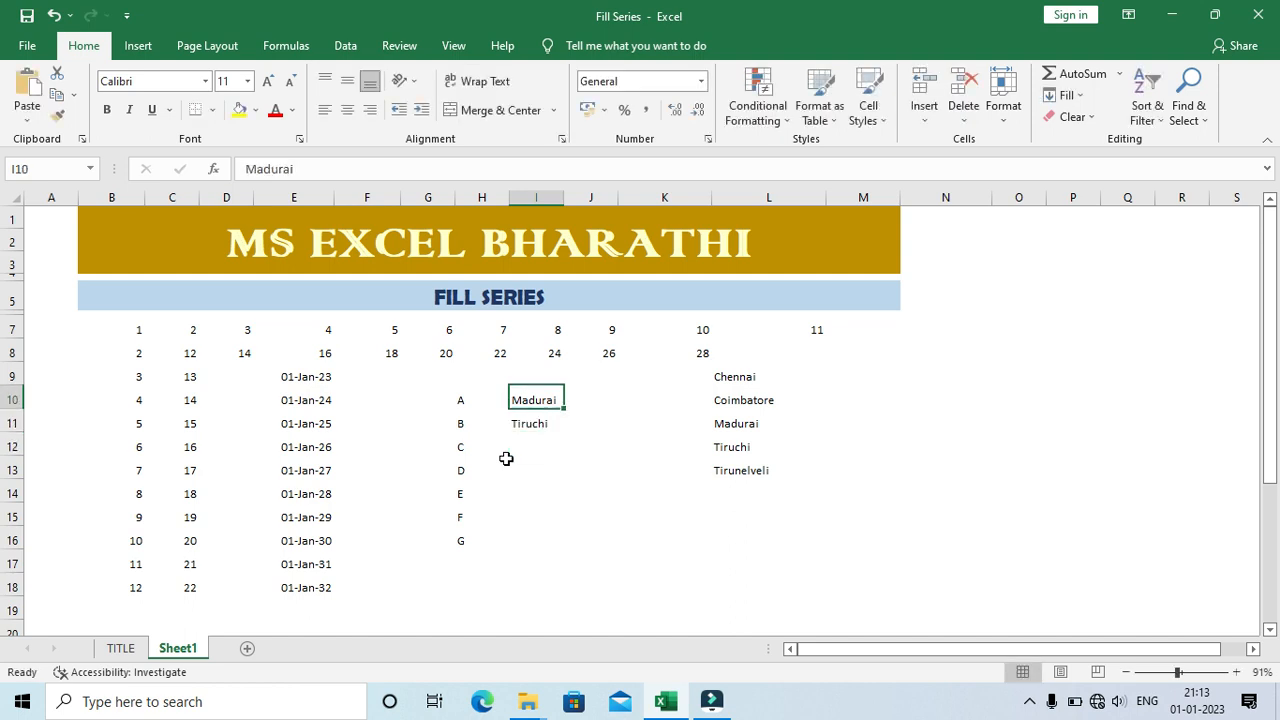
key(shift+Down)
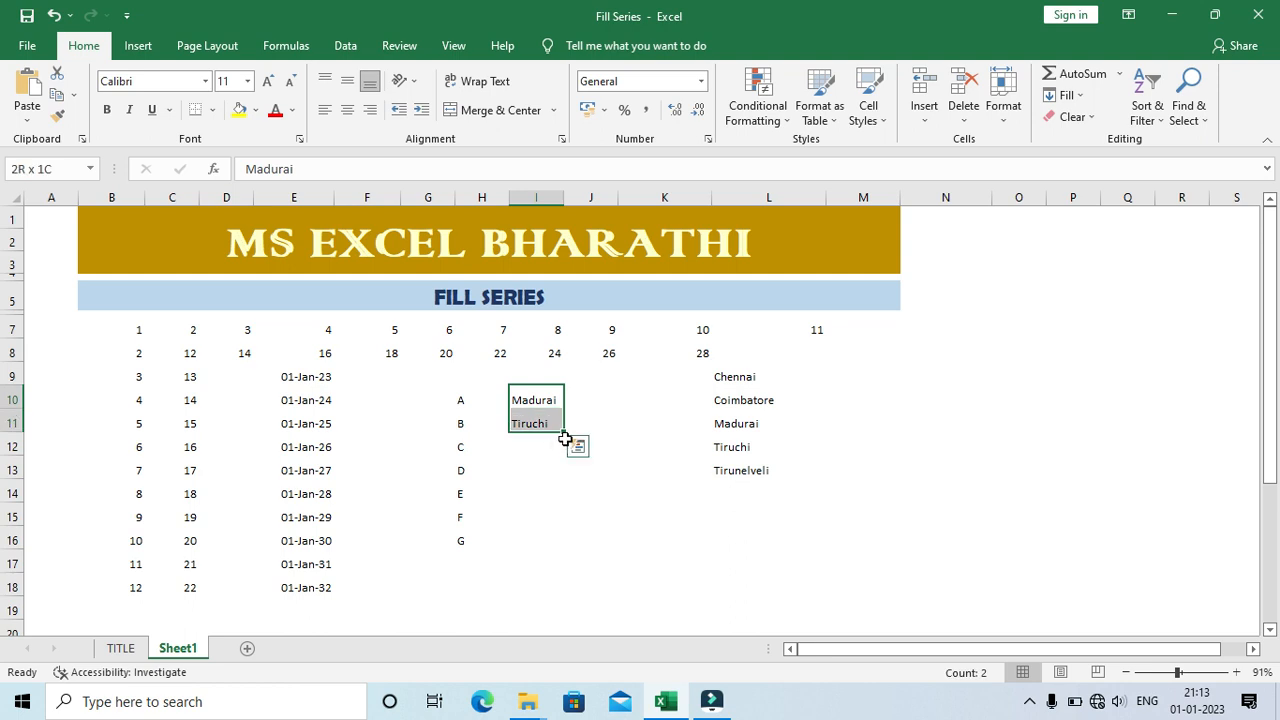
drag(565, 438, 560, 548)
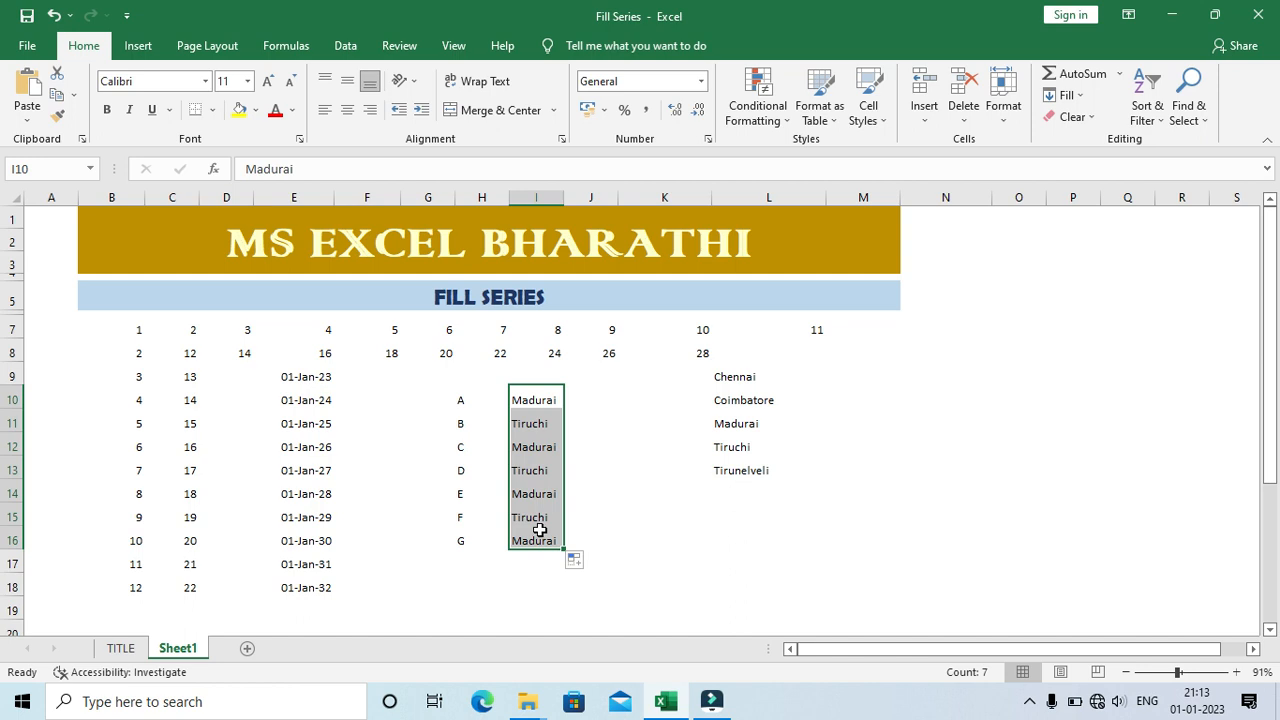
click(608, 397)
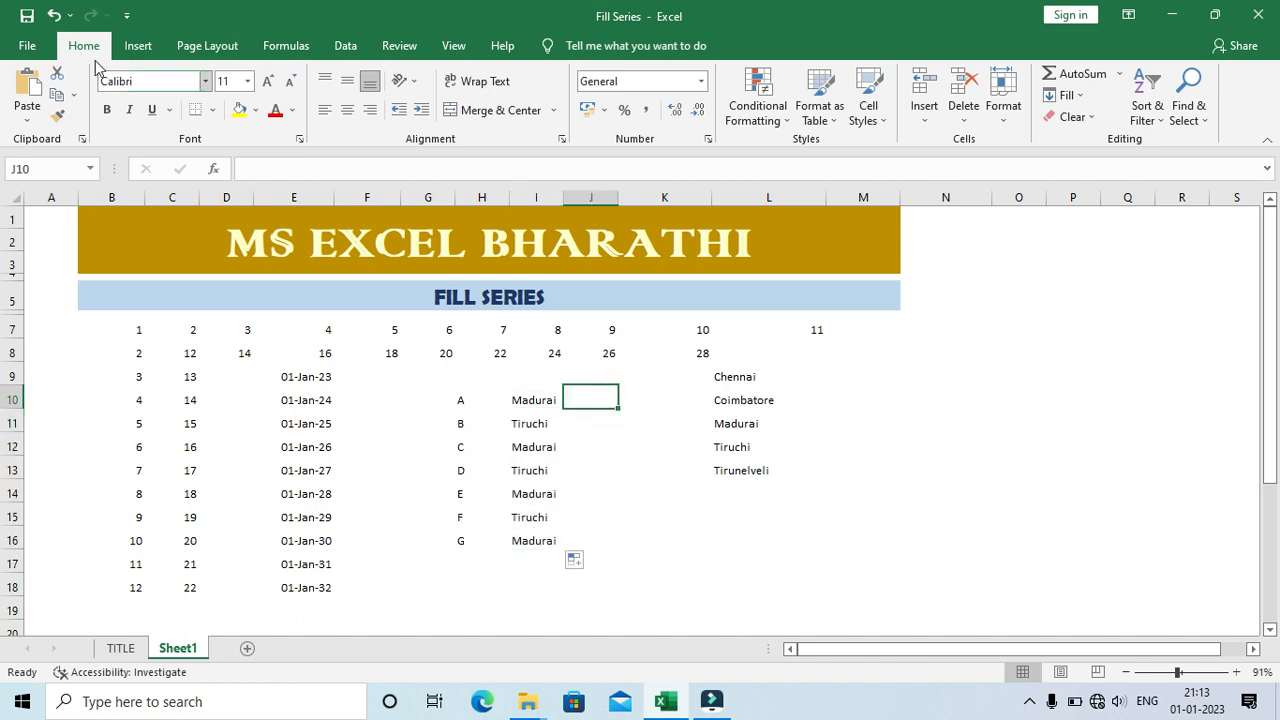
Step: Open the custom lists editor from the advanced program options
click(27, 46)
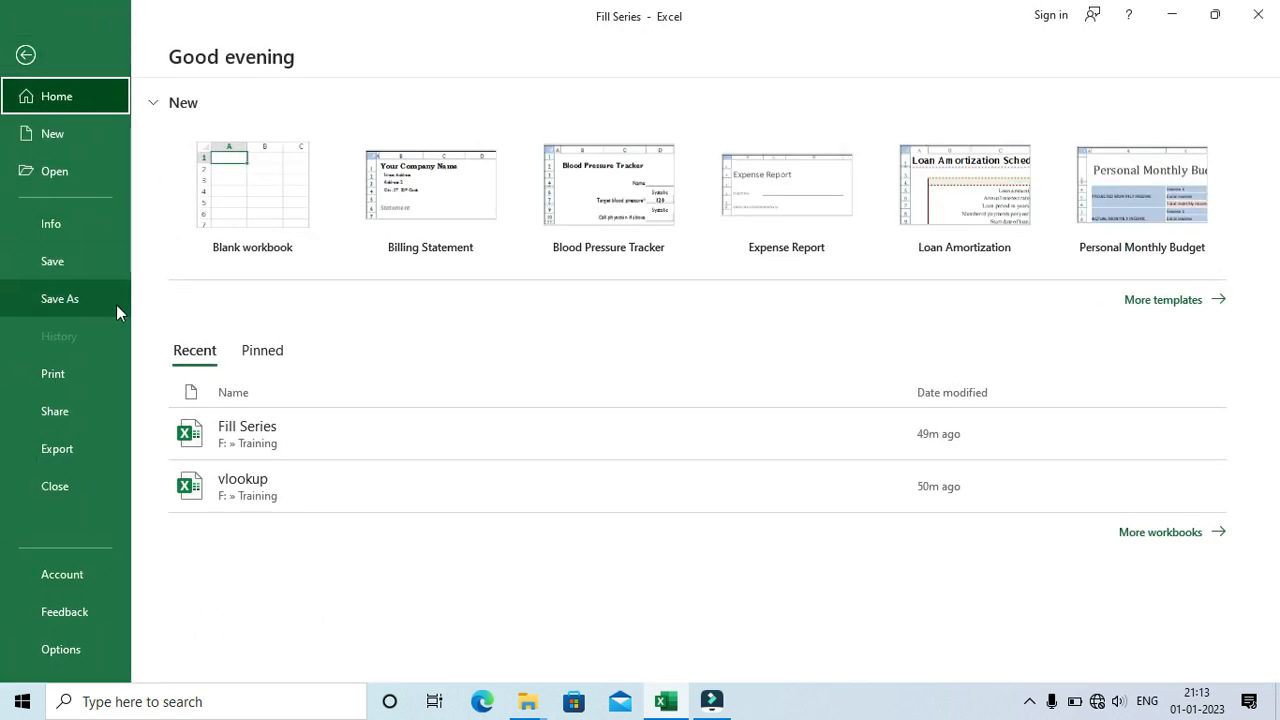
click(60, 652)
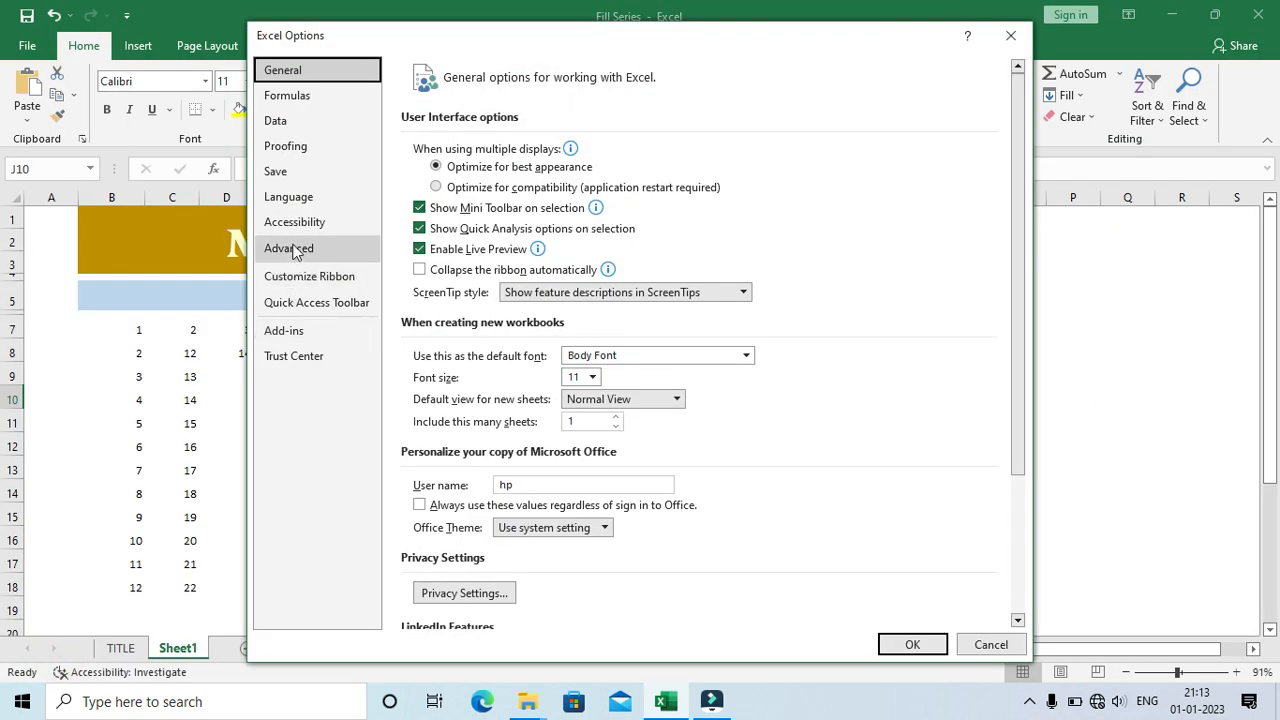
click(293, 250)
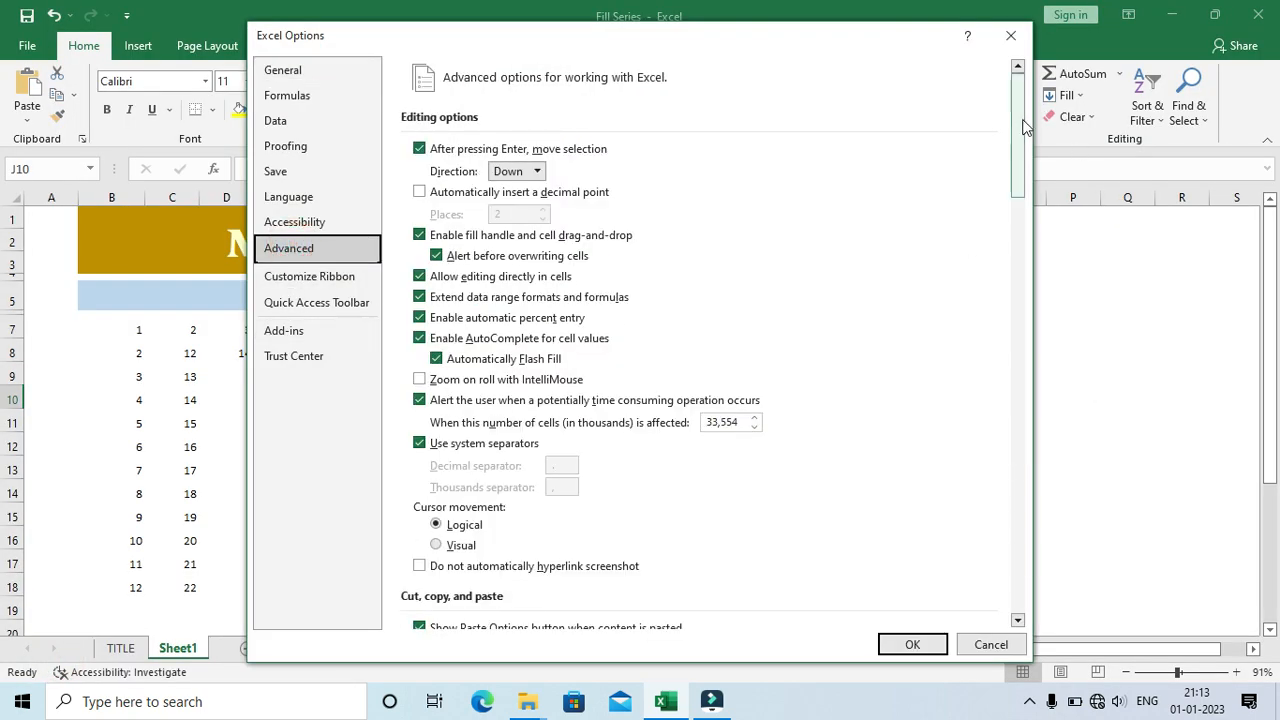
drag(1025, 125, 985, 588)
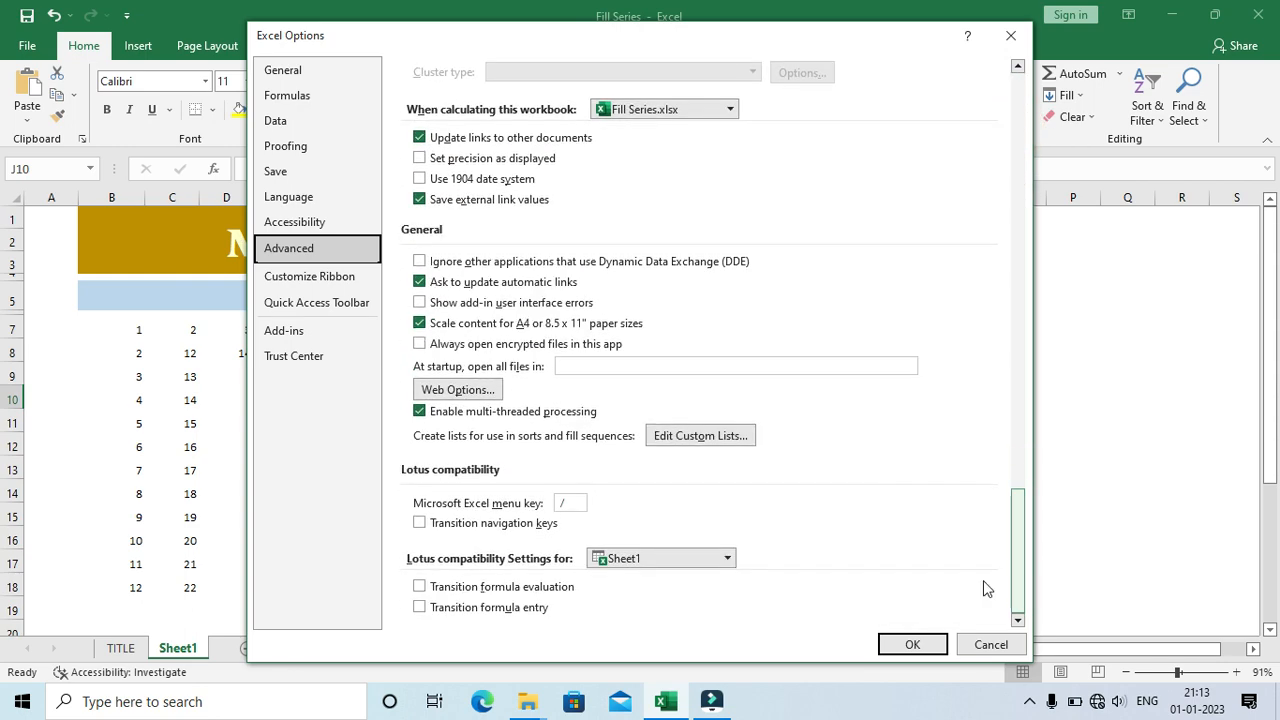
click(700, 435)
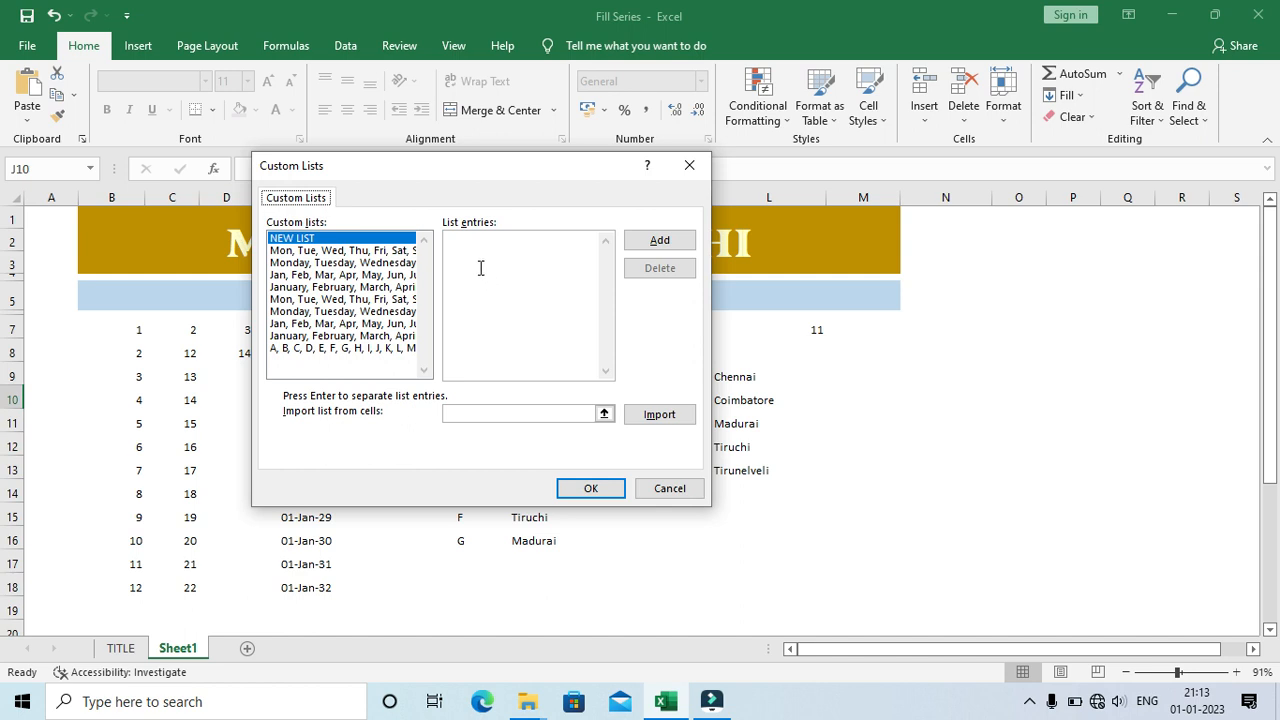
Step: Import the five city names in L9:L13 as a new custom list and accept the program options
click(658, 416)
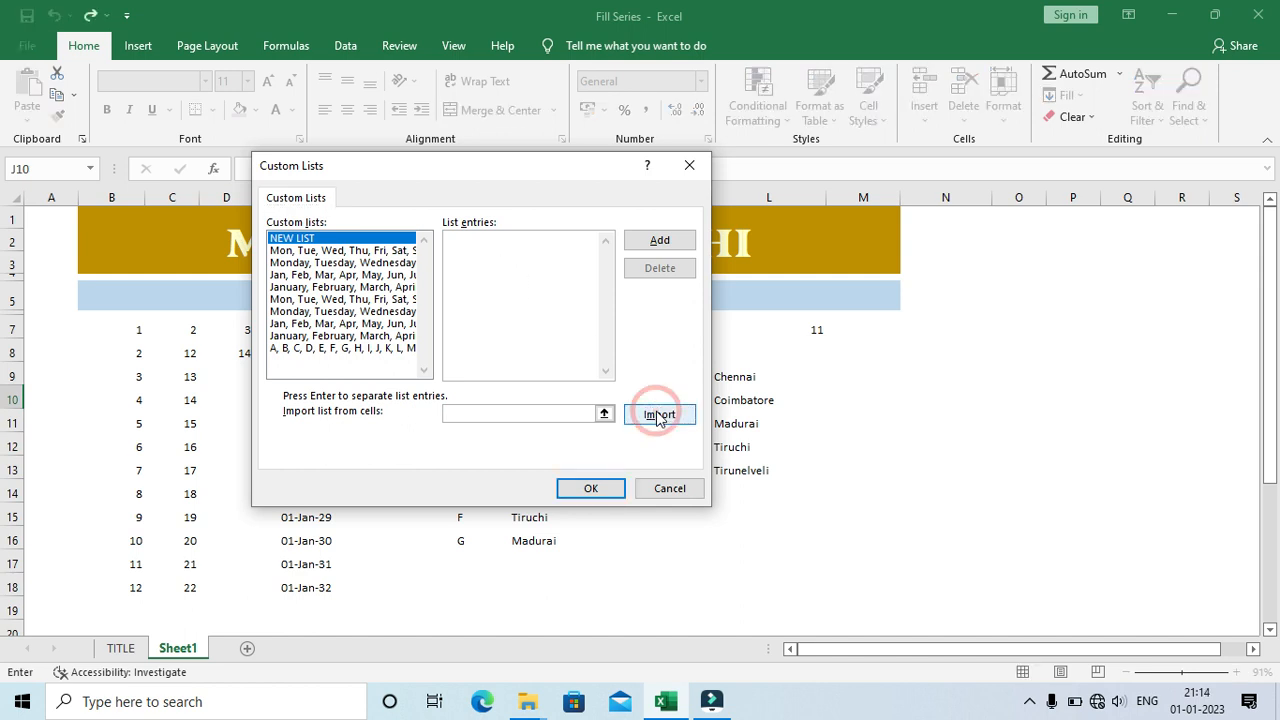
click(604, 413)
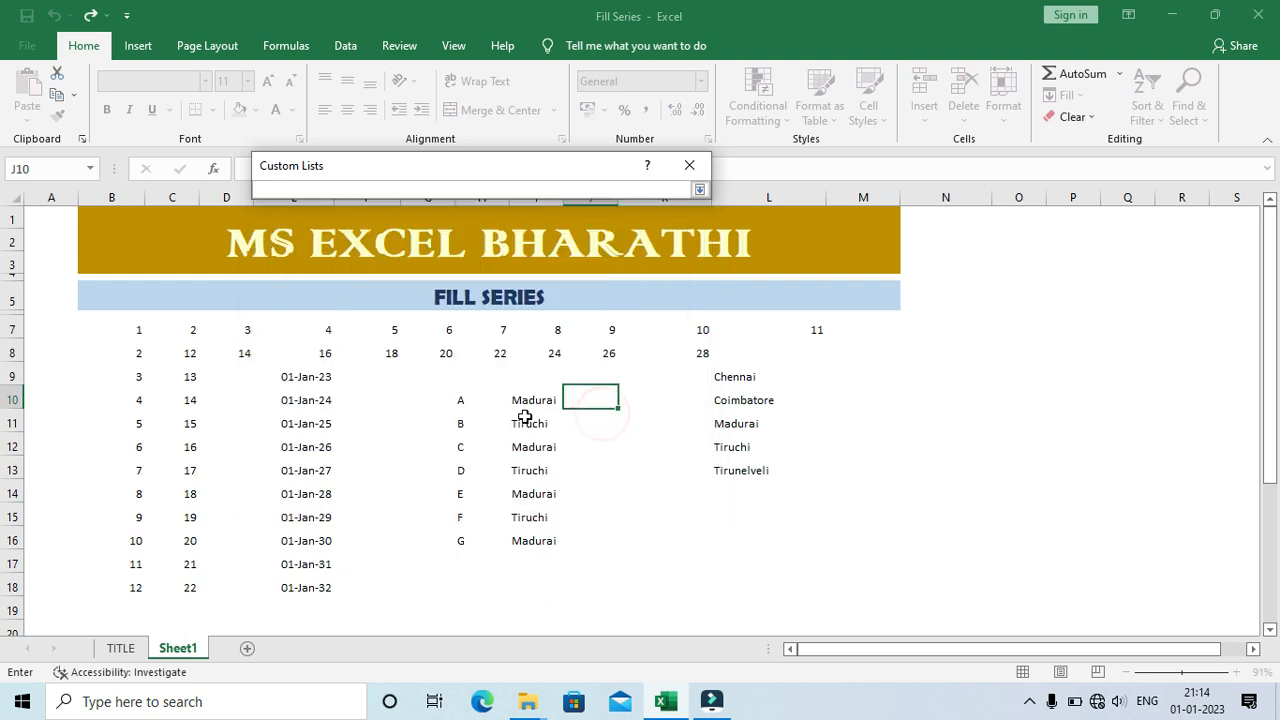
drag(727, 373, 749, 471)
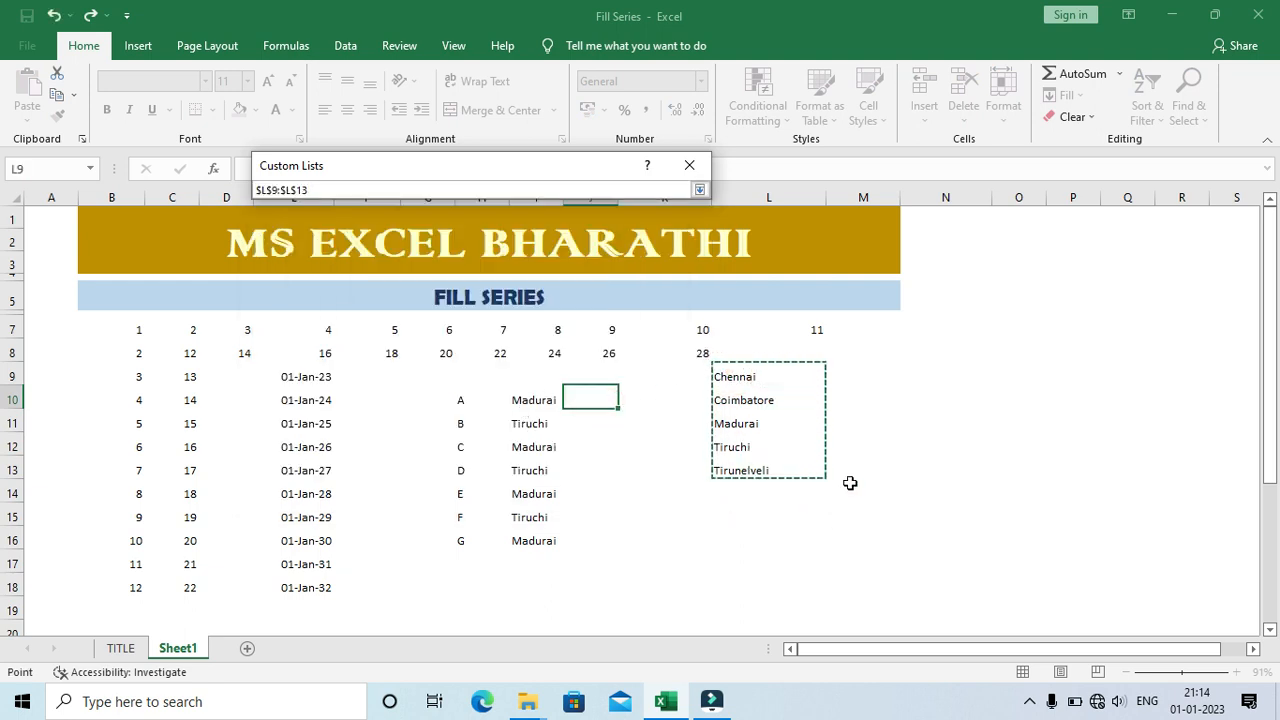
key(Return)
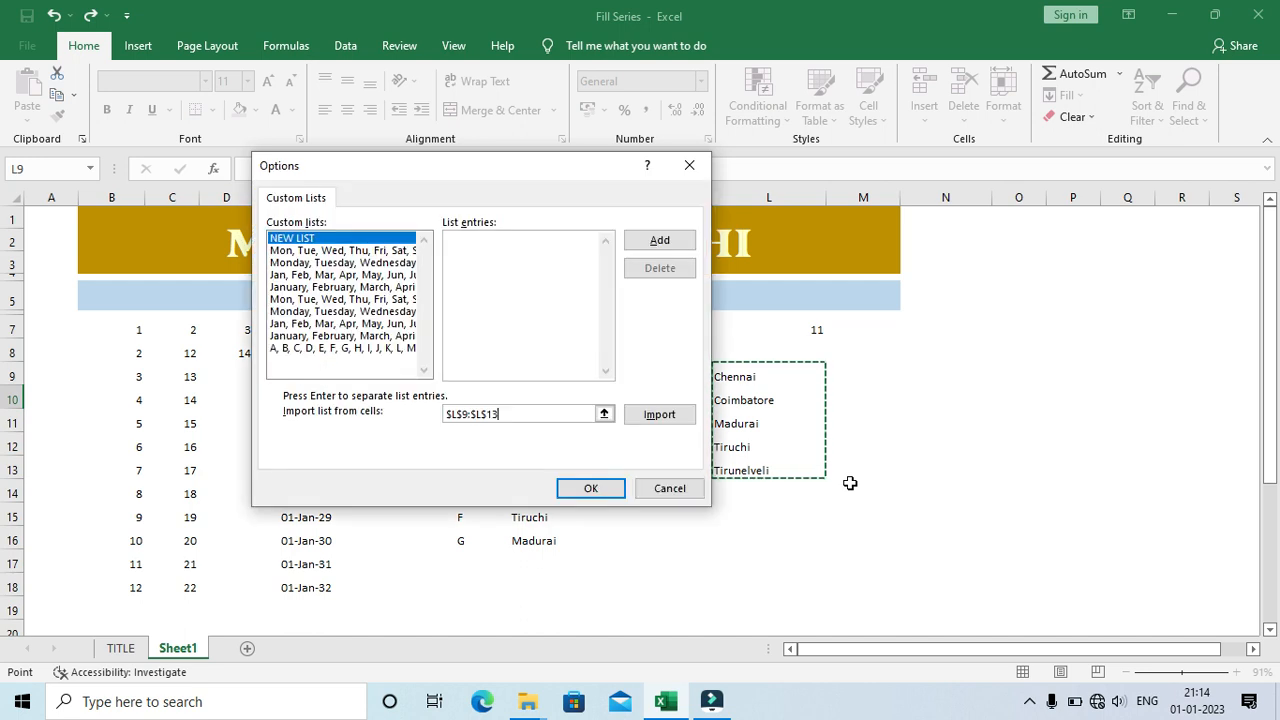
click(658, 416)
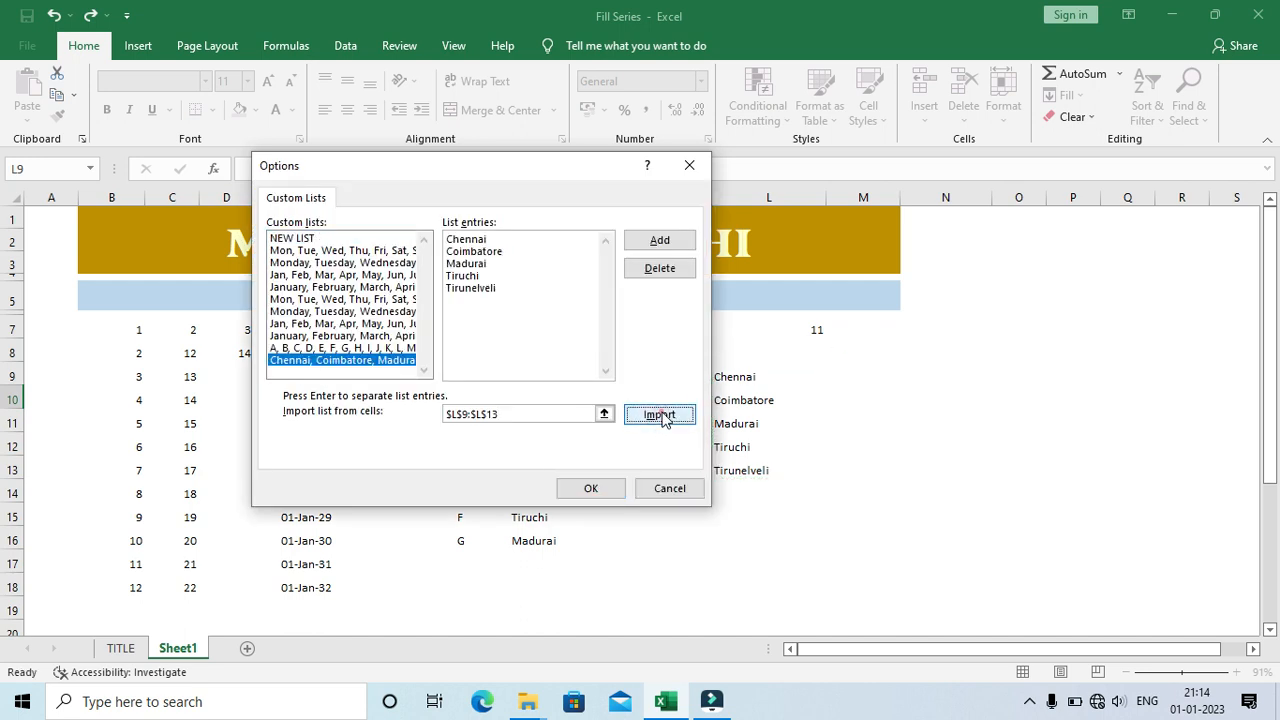
click(591, 489)
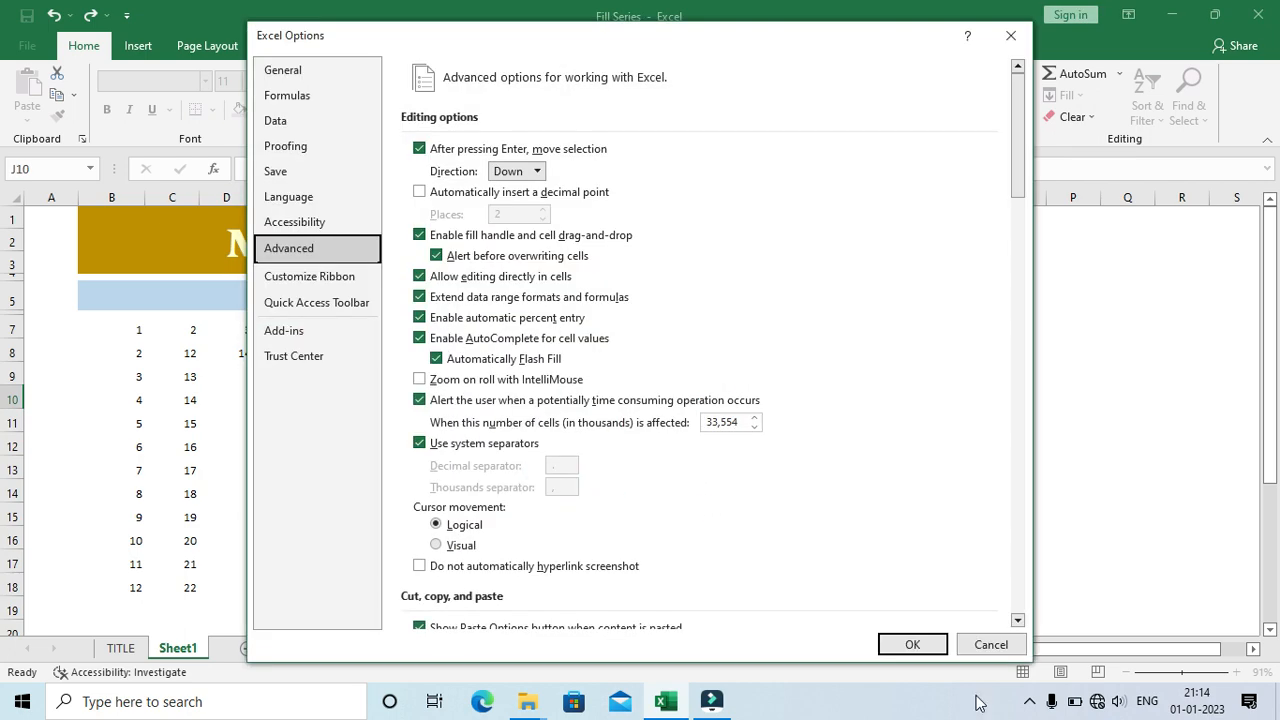
click(912, 644)
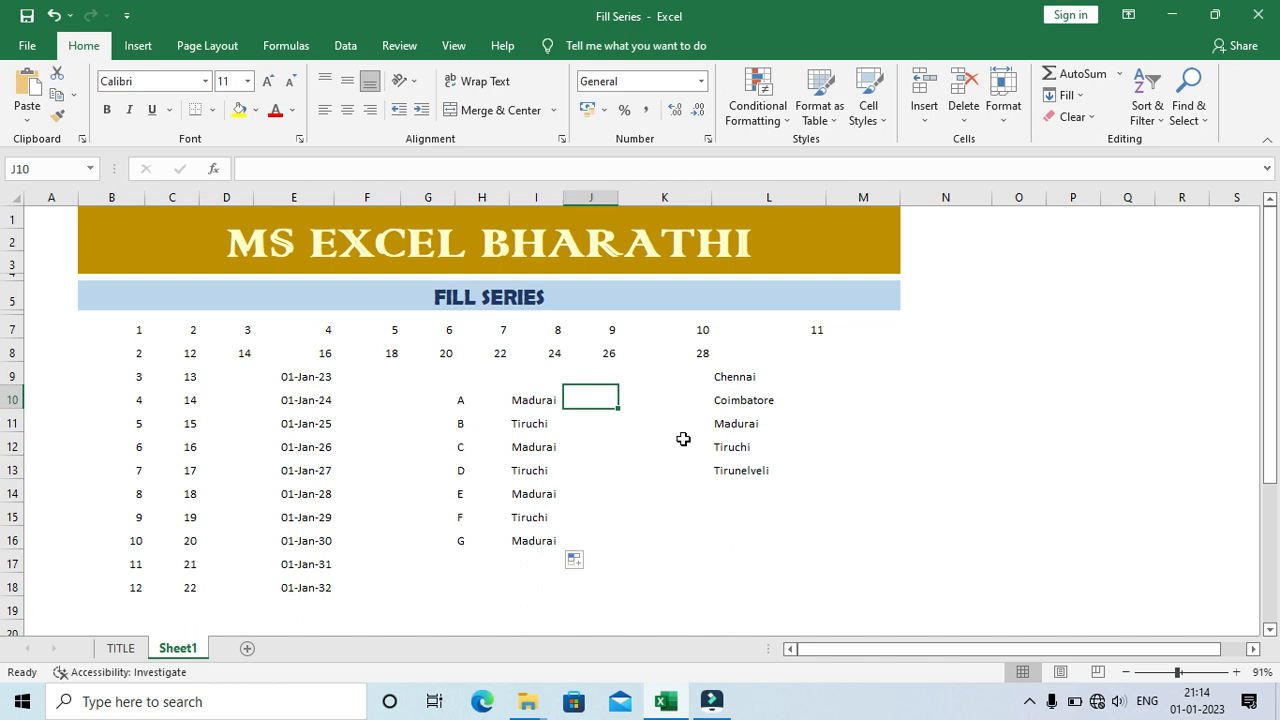
Step: Enter Madurai in cell J10 and fill it down to J16 using the city list order
text(Madurai)
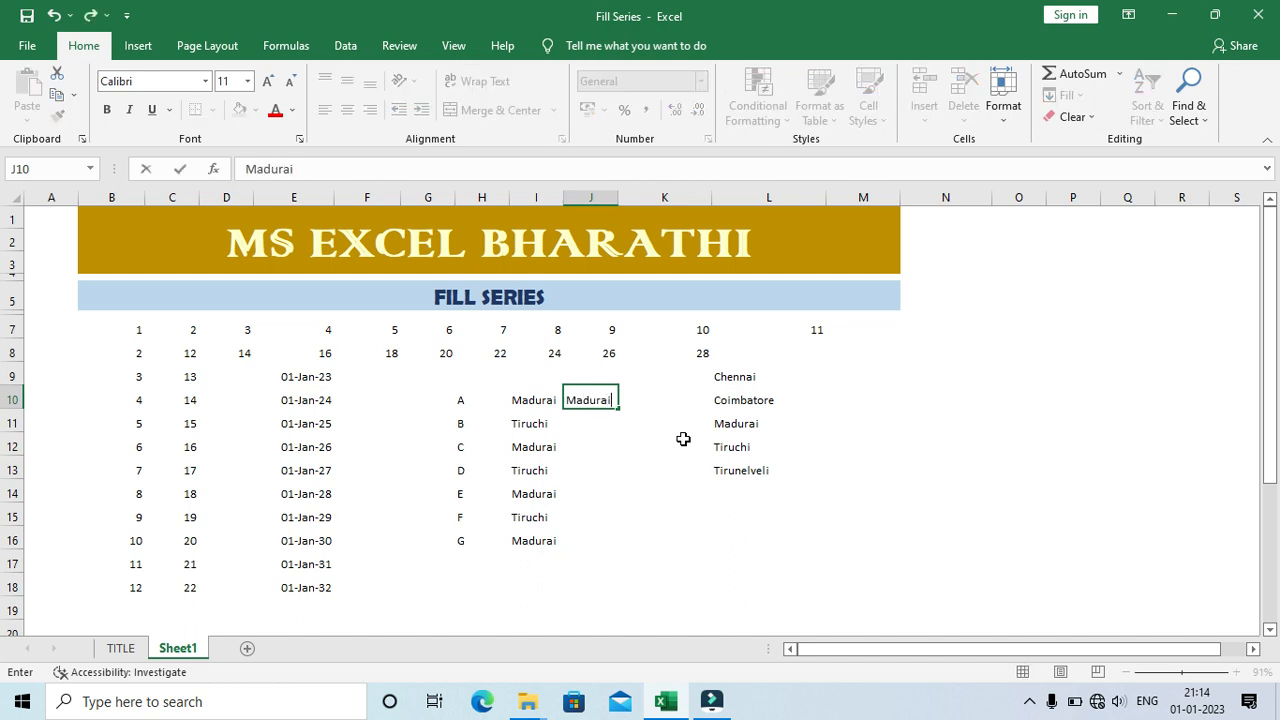
key(Return)
key(Up)
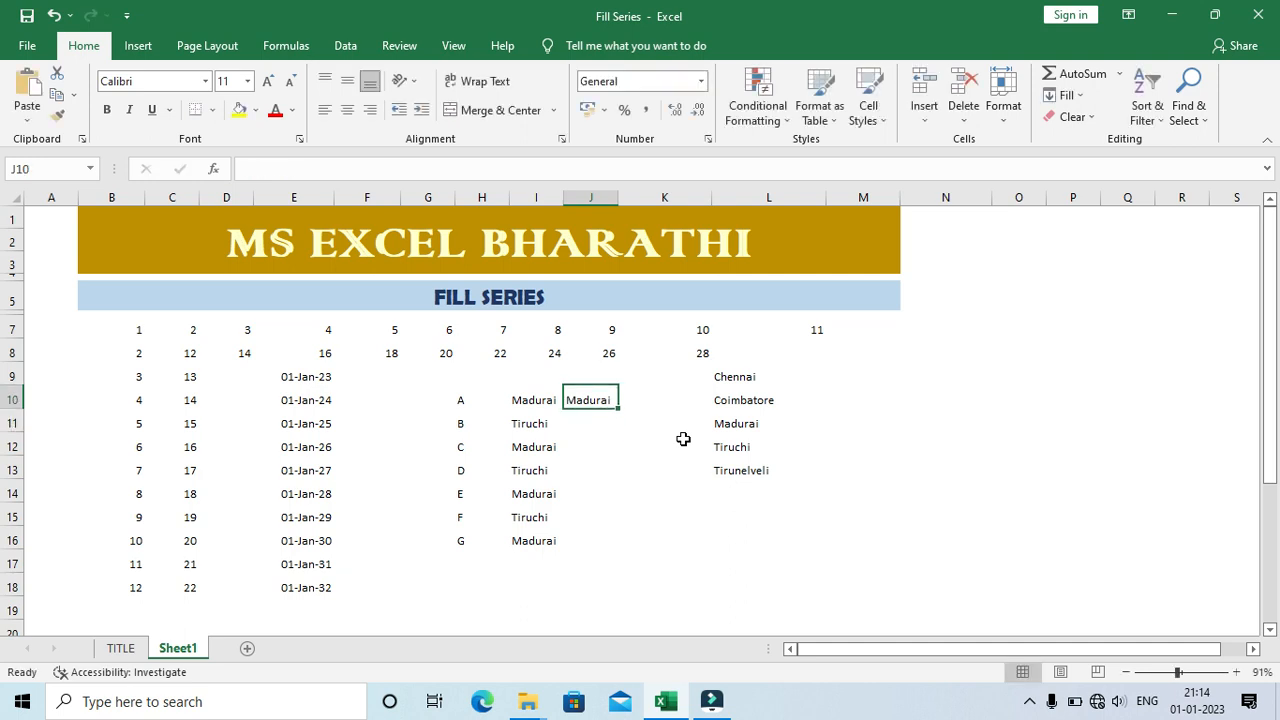
drag(617, 410, 609, 554)
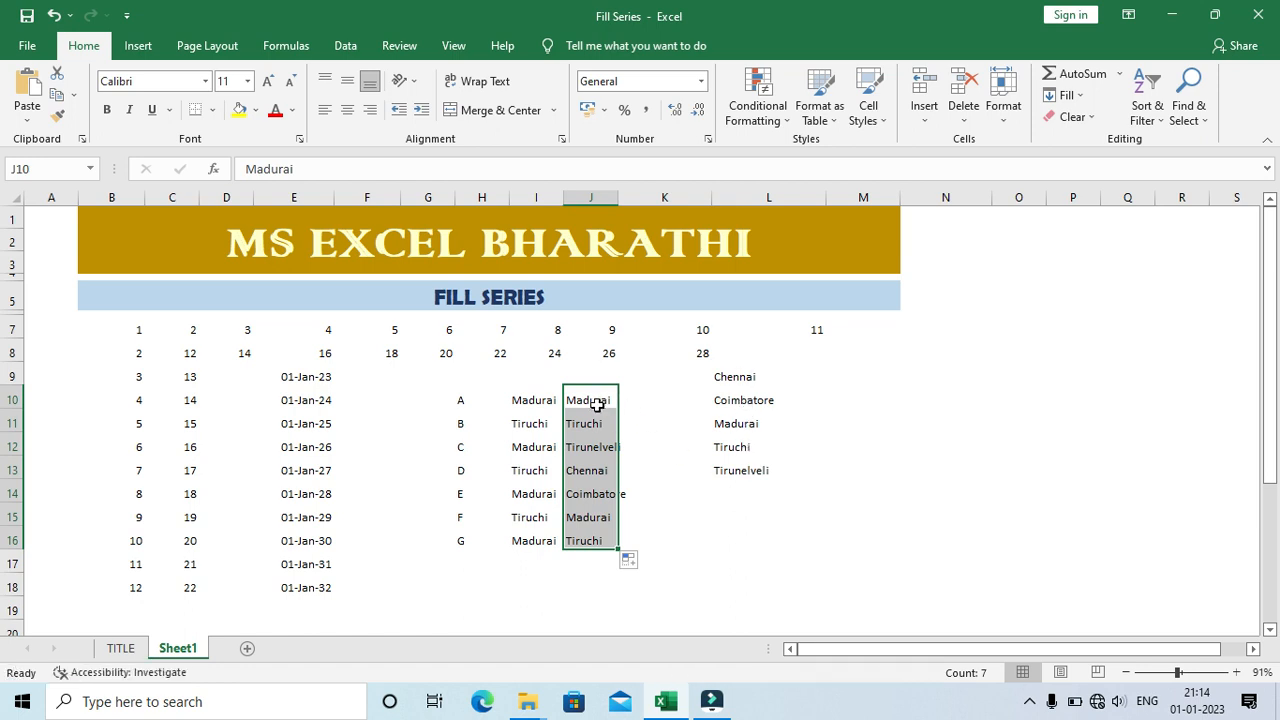
Step: Close the workbook, reopen the Fill Series file from the Training folder, and maximize its window
click(1262, 14)
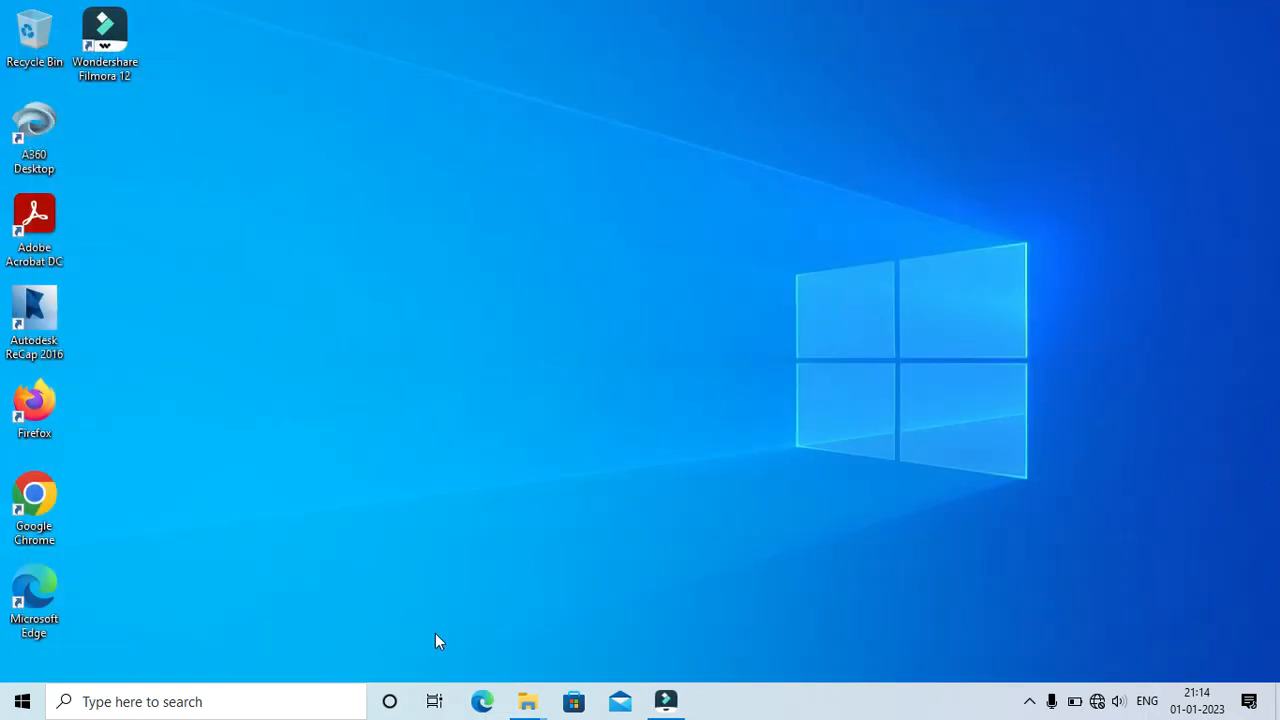
mouse_move(527, 700)
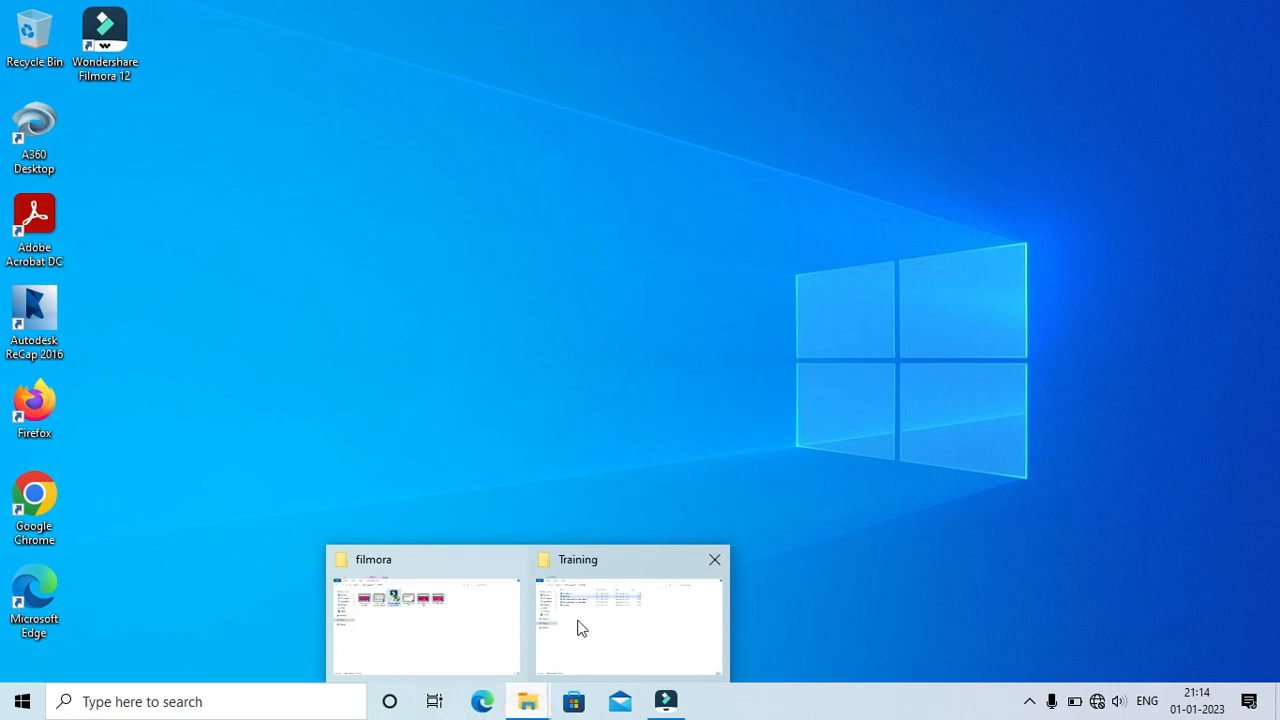
click(613, 630)
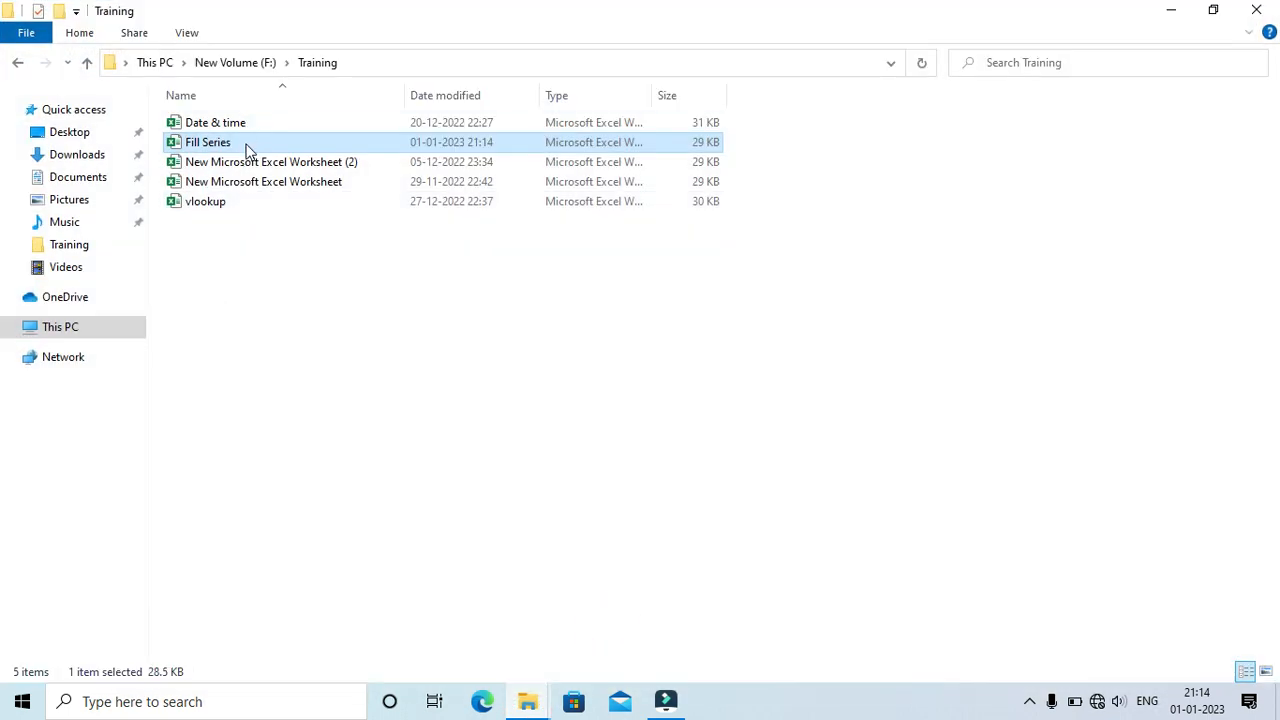
double_click(247, 145)
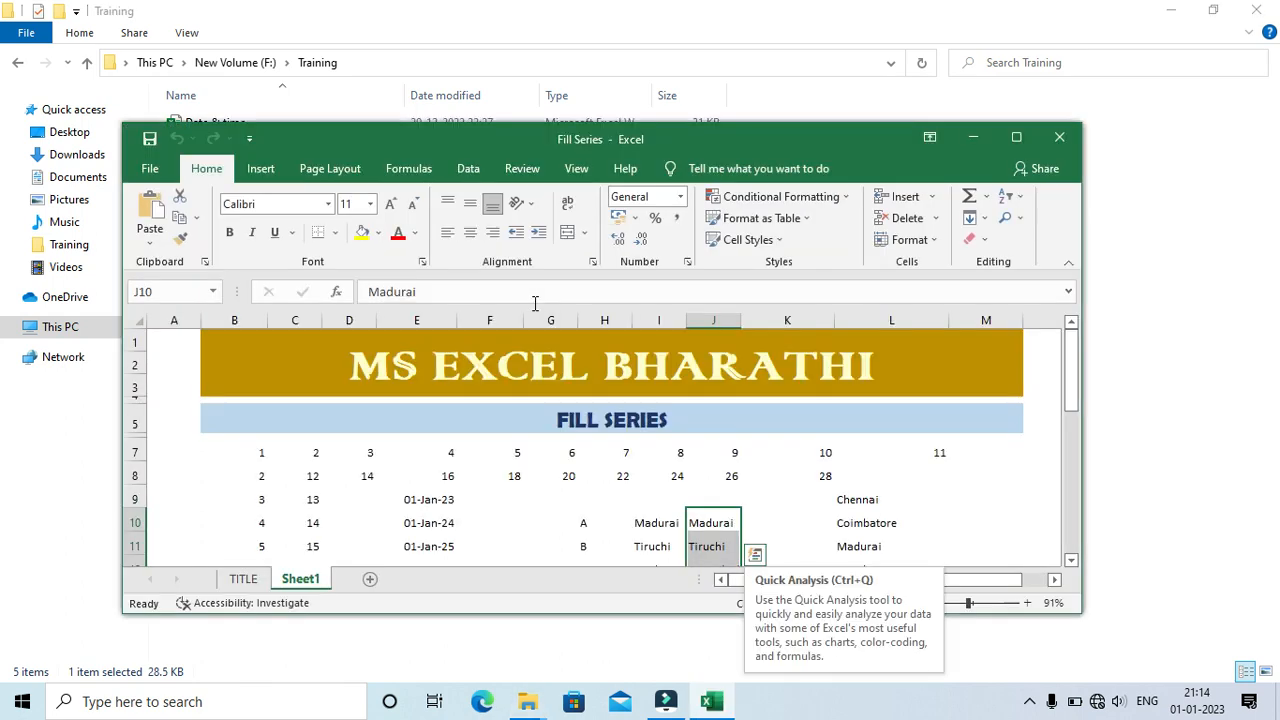
click(1016, 137)
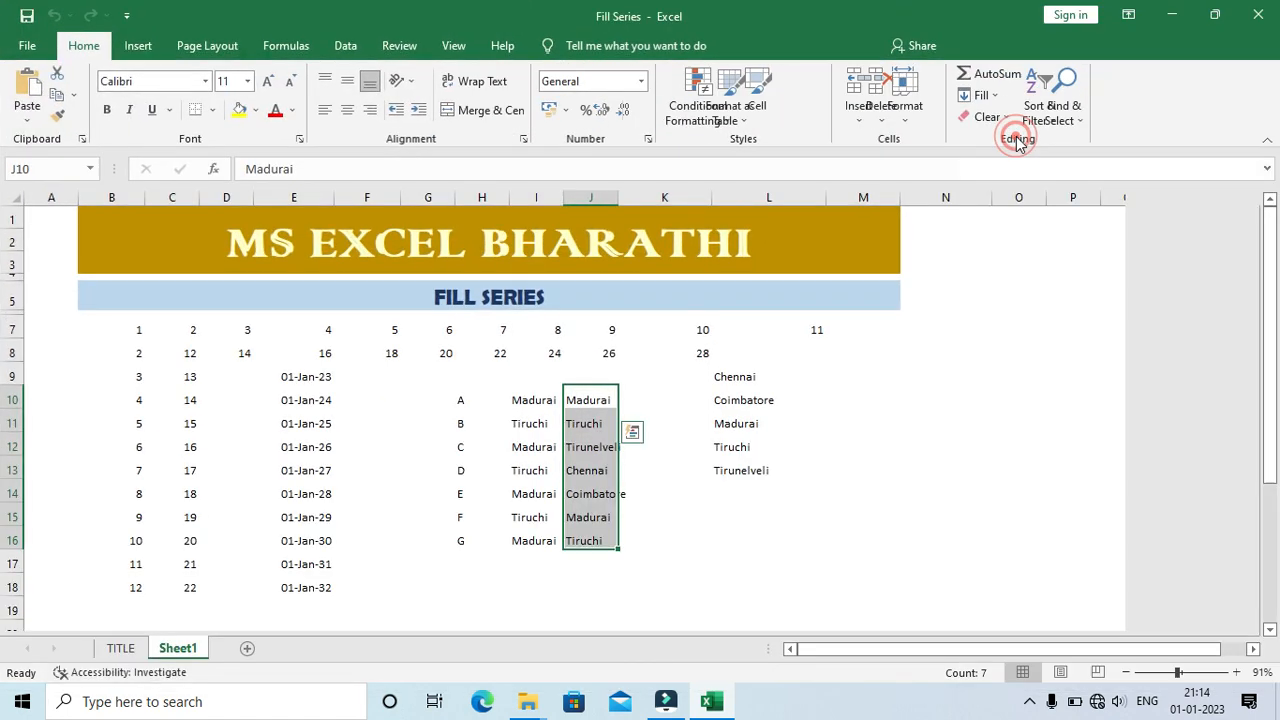
Step: Enter Coimbatore in cell M9 and fill it down to M17 using the city list order
click(822, 377)
click(848, 373)
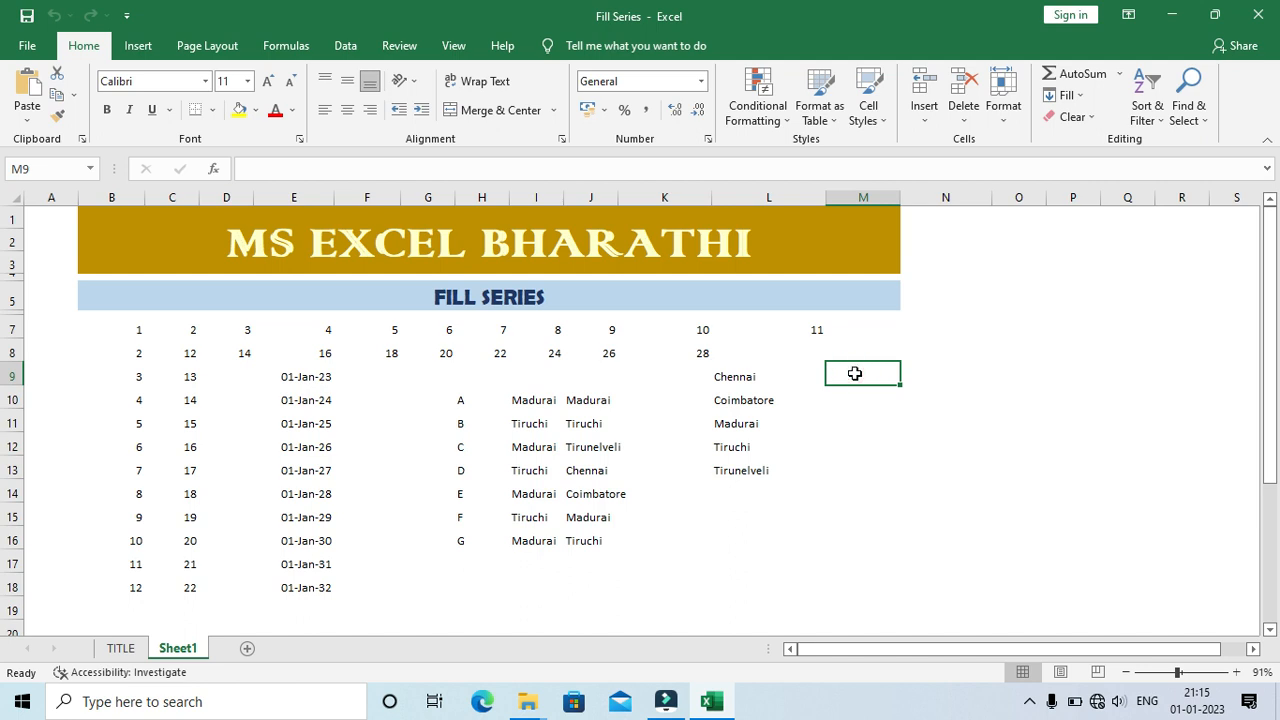
text(Coim)
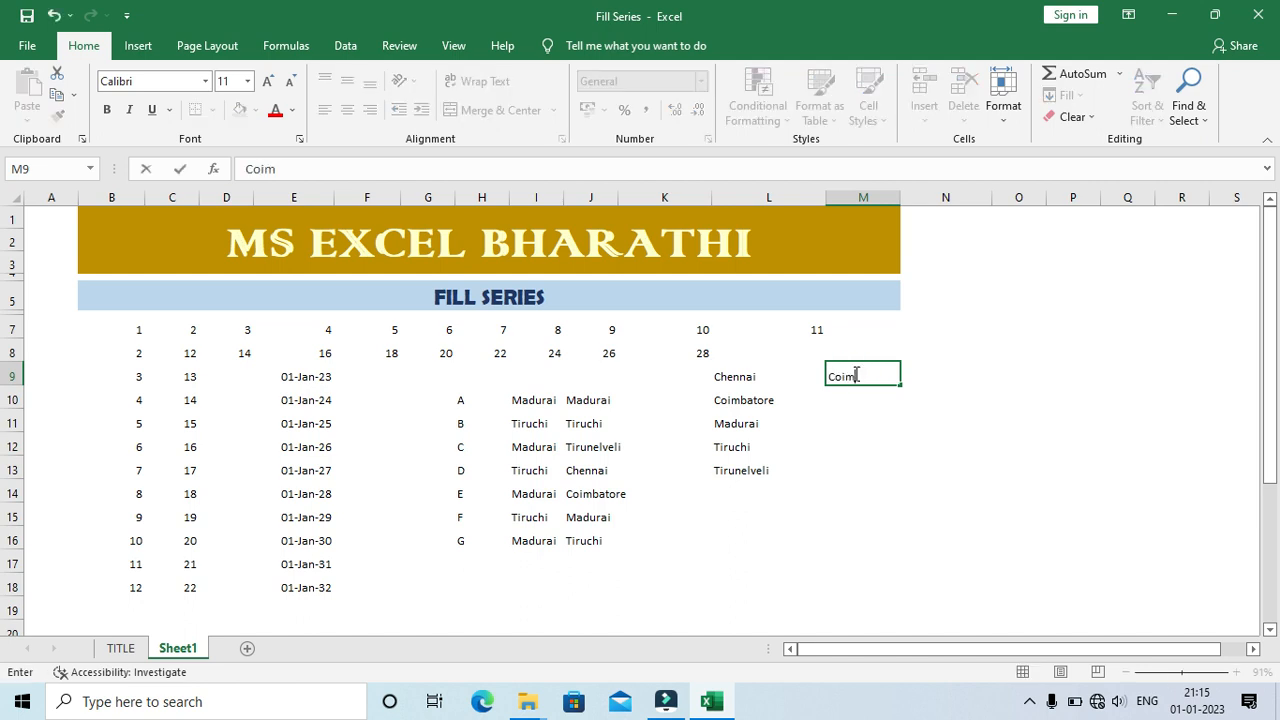
text(batore)
key(Return)
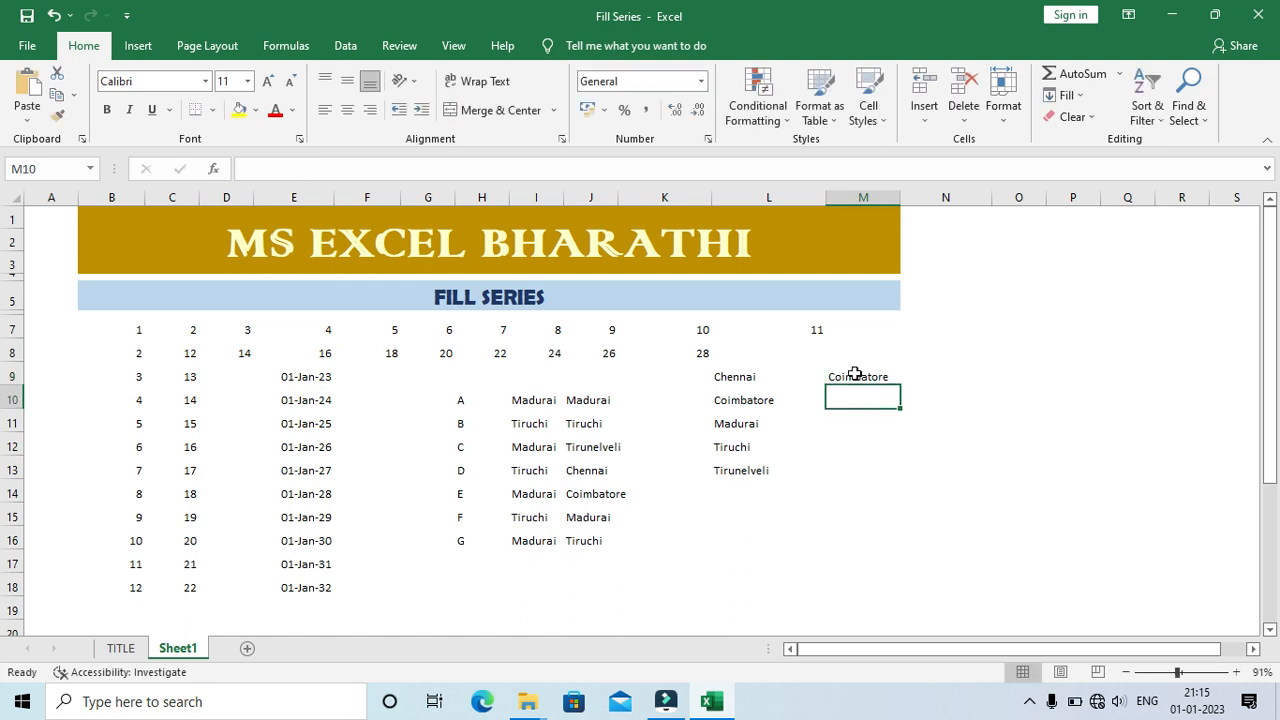
click(855, 375)
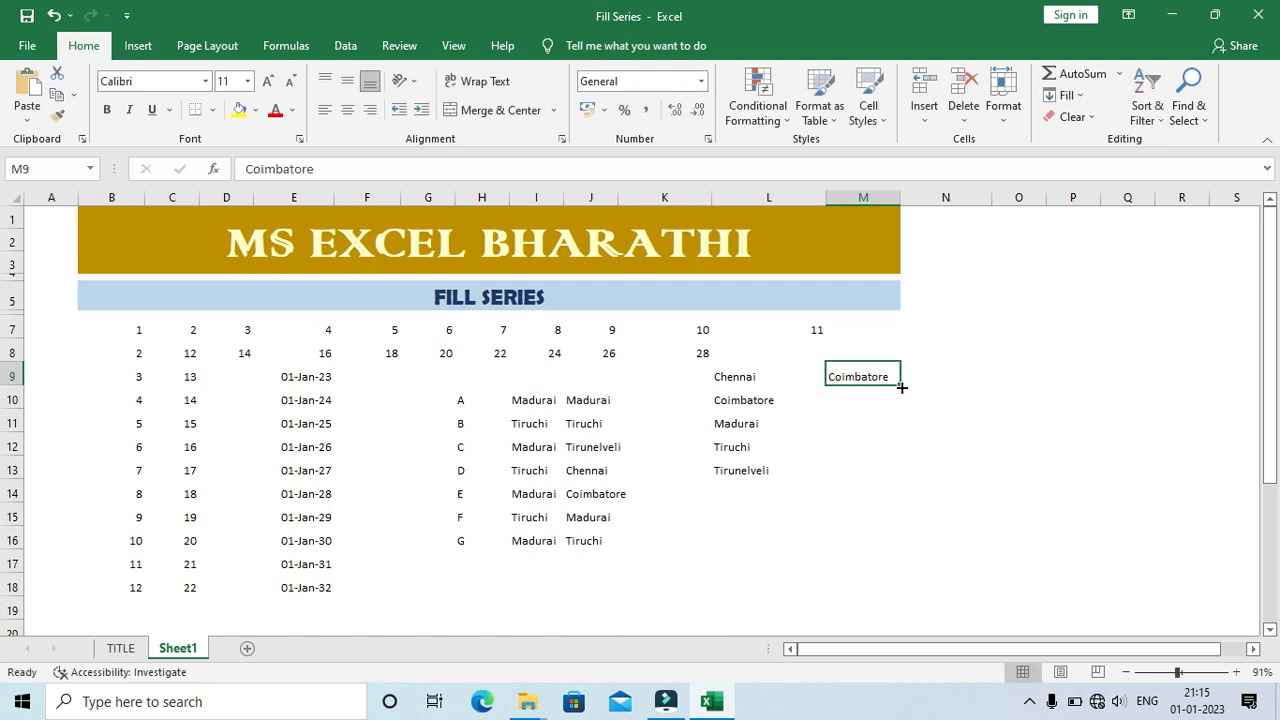
drag(900, 384, 902, 572)
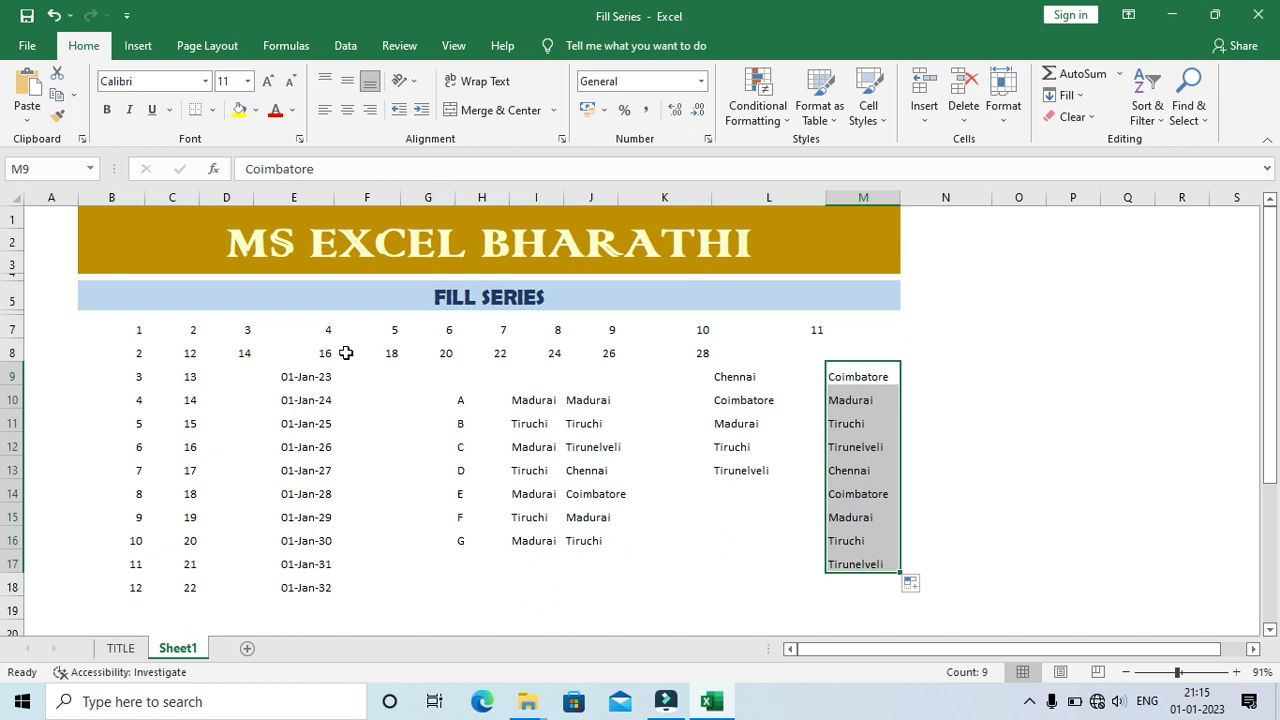
Step: Reopen the custom lists editor from the advanced program options
click(26, 50)
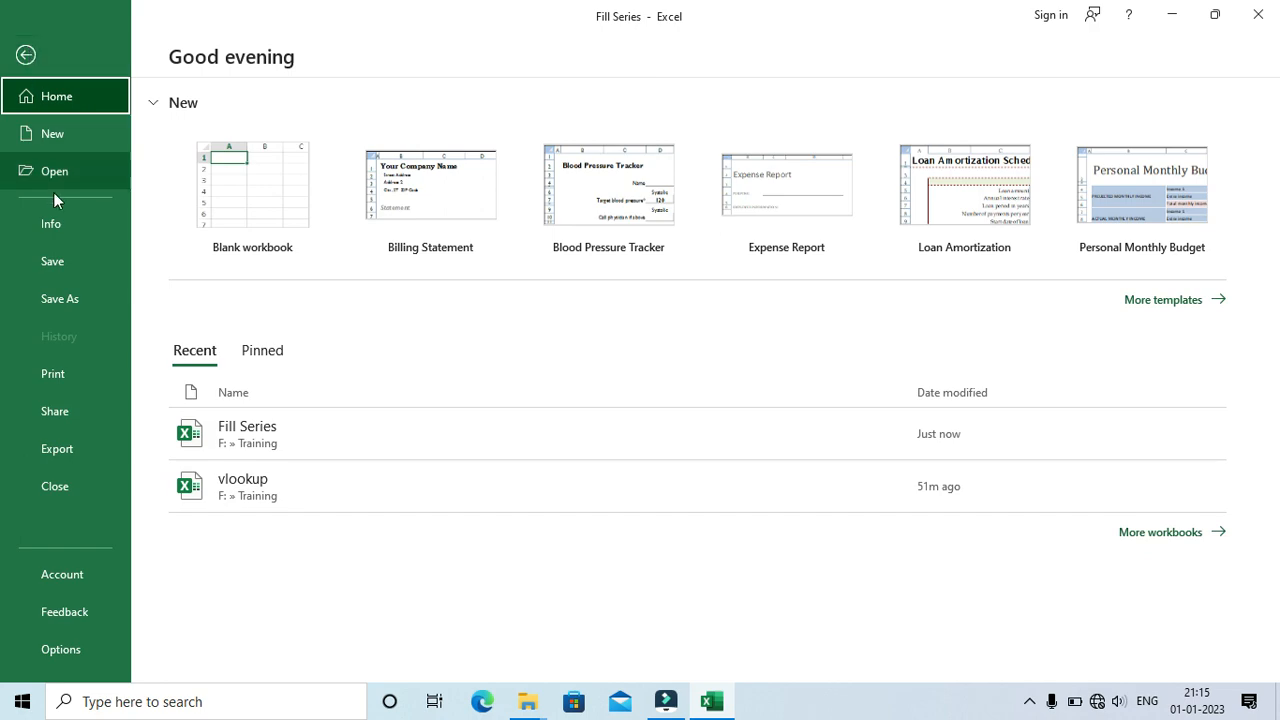
click(74, 645)
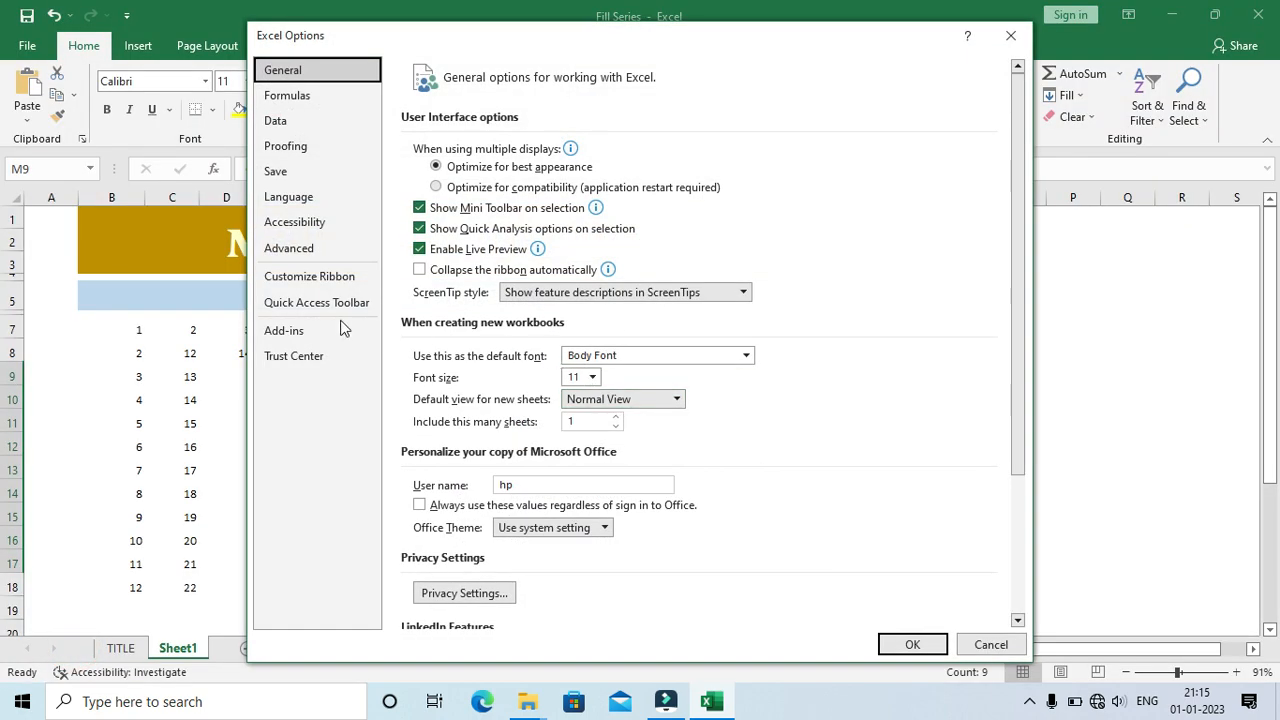
click(315, 252)
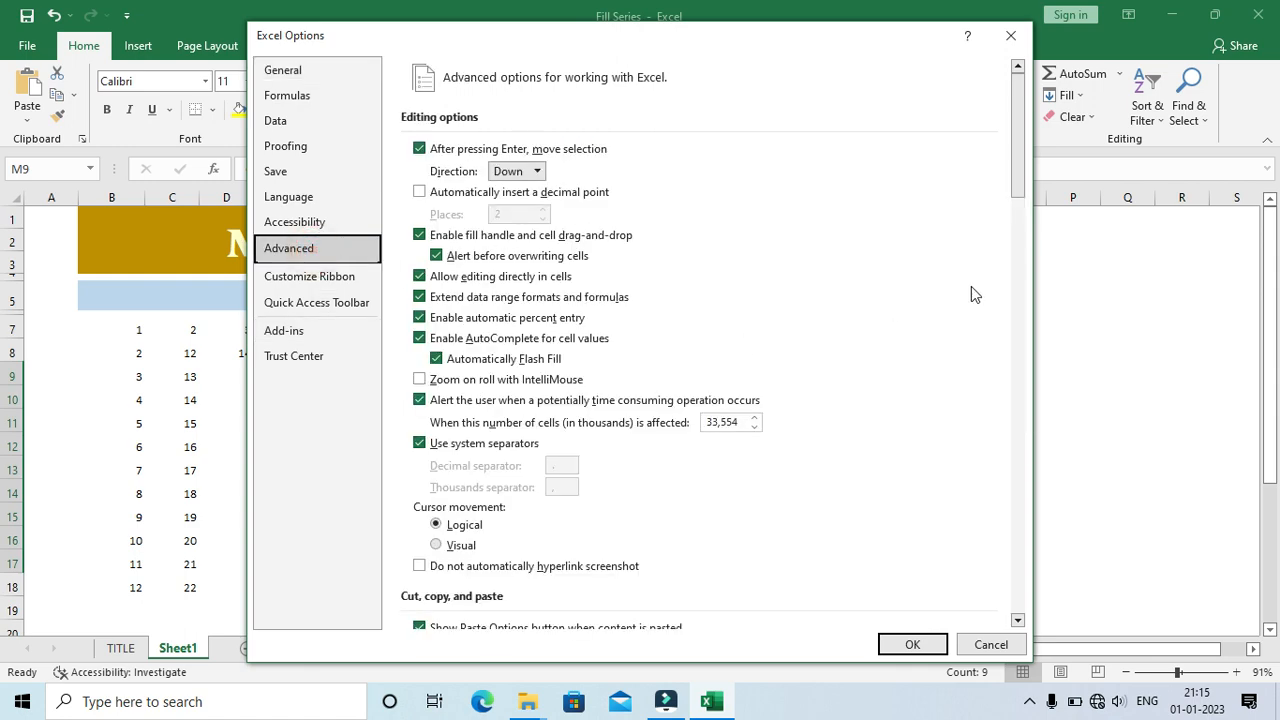
drag(1015, 166, 1030, 597)
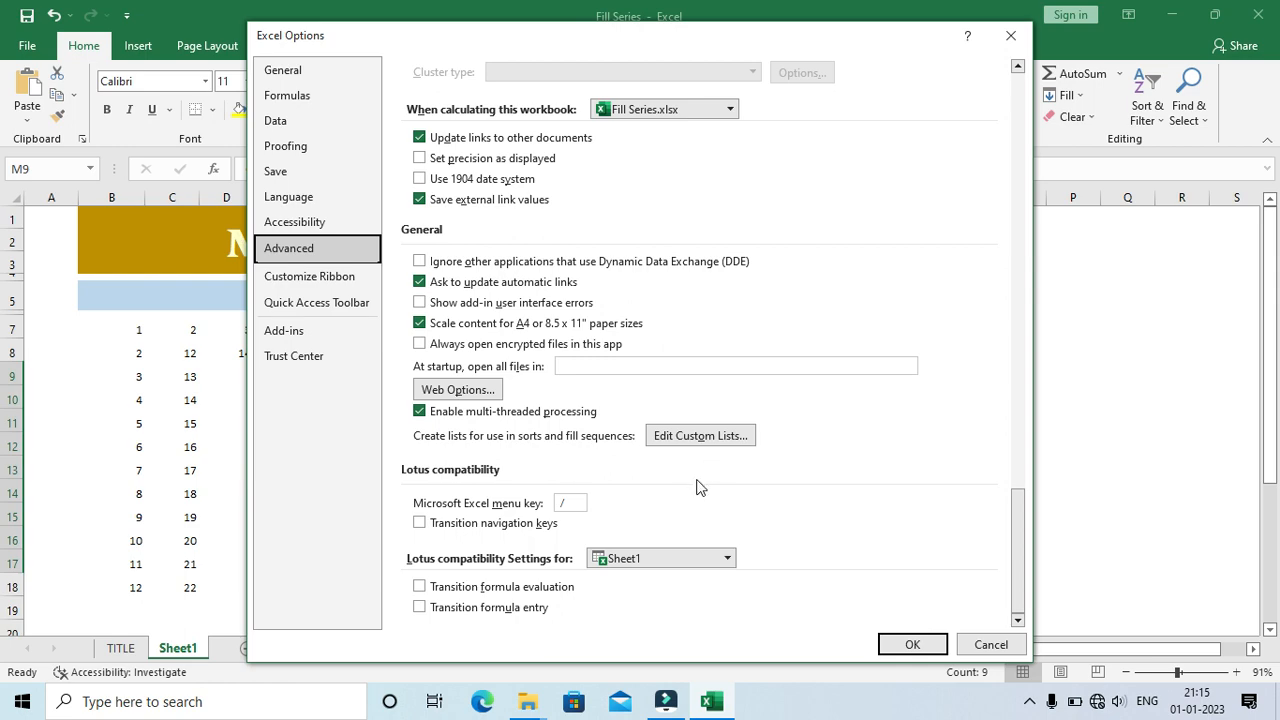
click(706, 438)
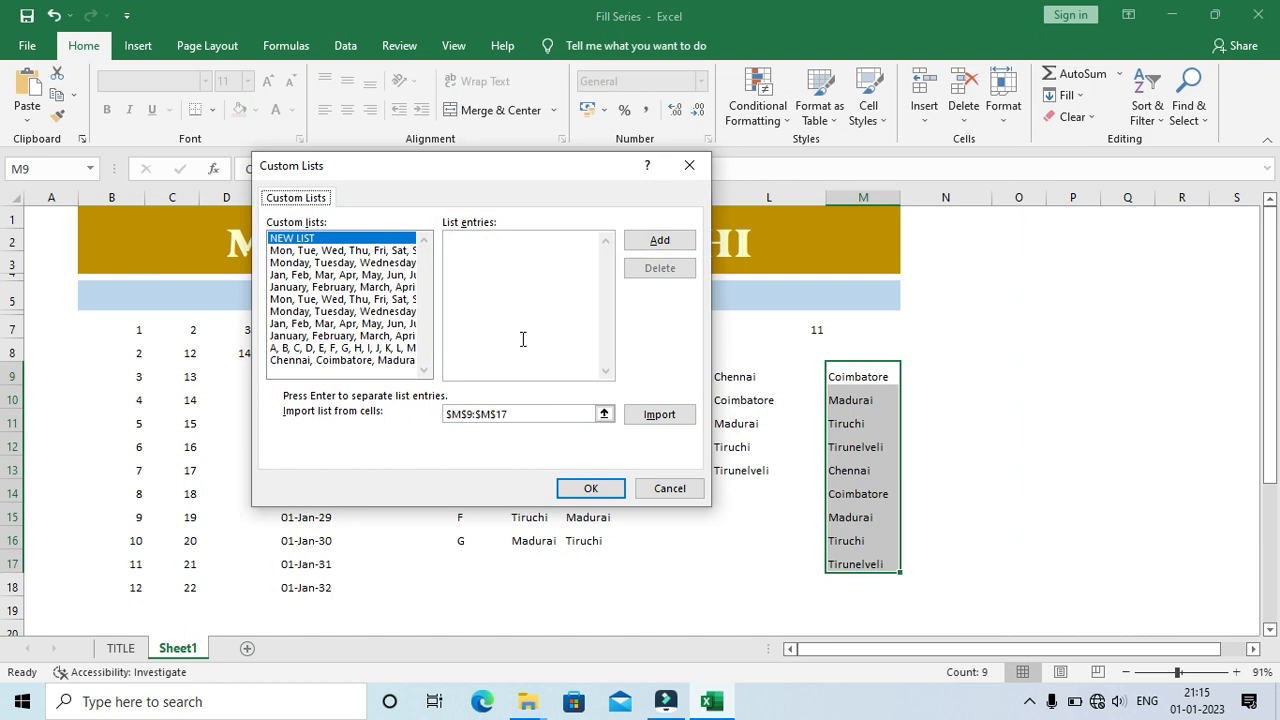
Step: Add a new custom list with three people's first names as separate entries, and accept the program options
click(527, 259)
text(Ram)
click(655, 242)
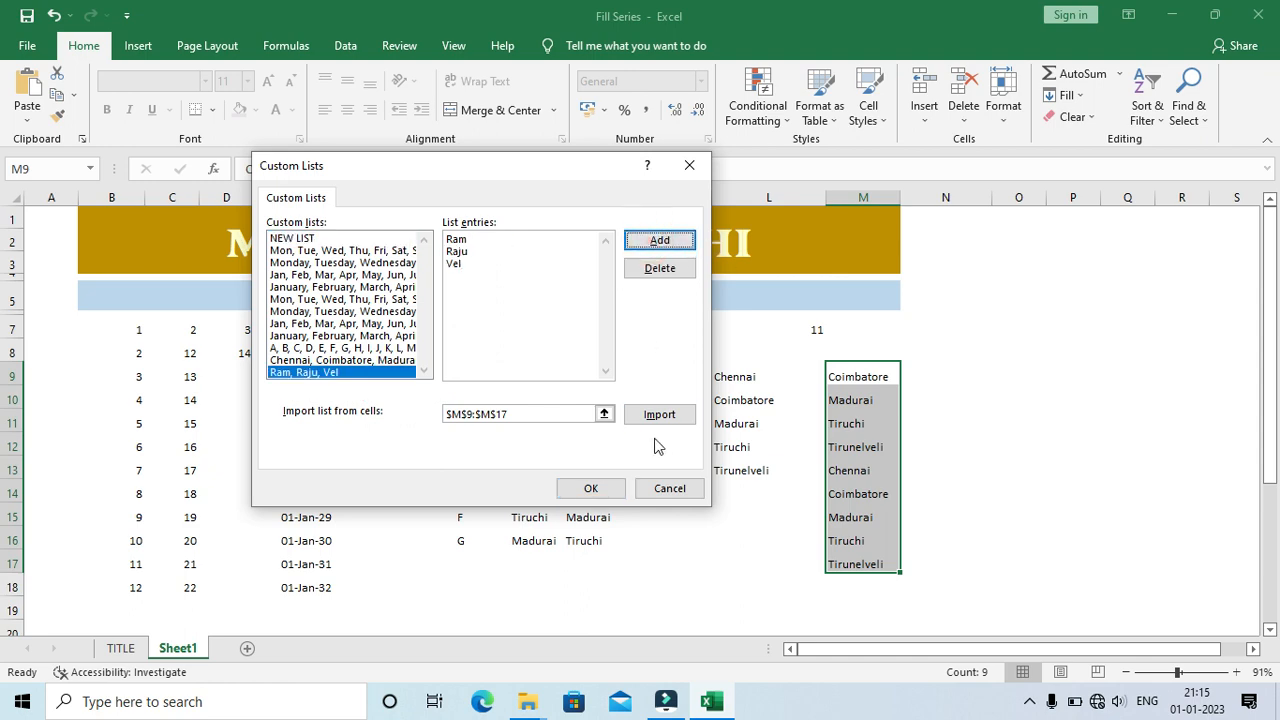
click(594, 488)
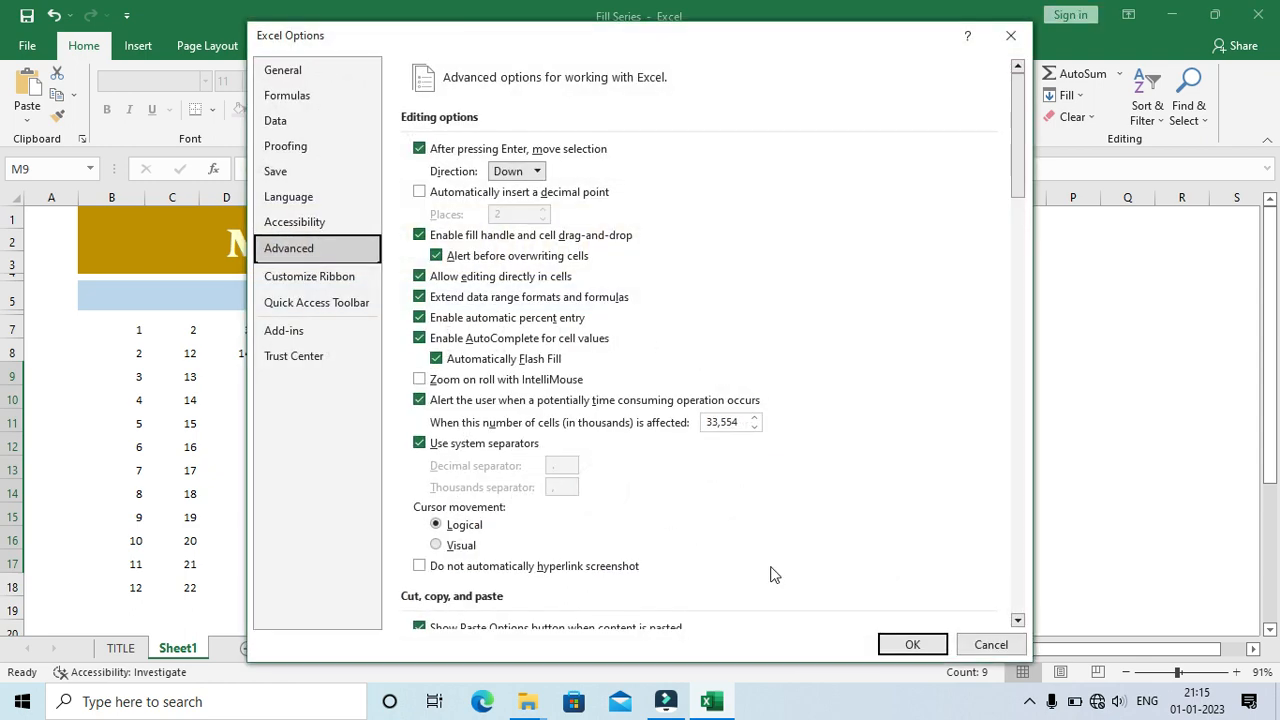
click(906, 645)
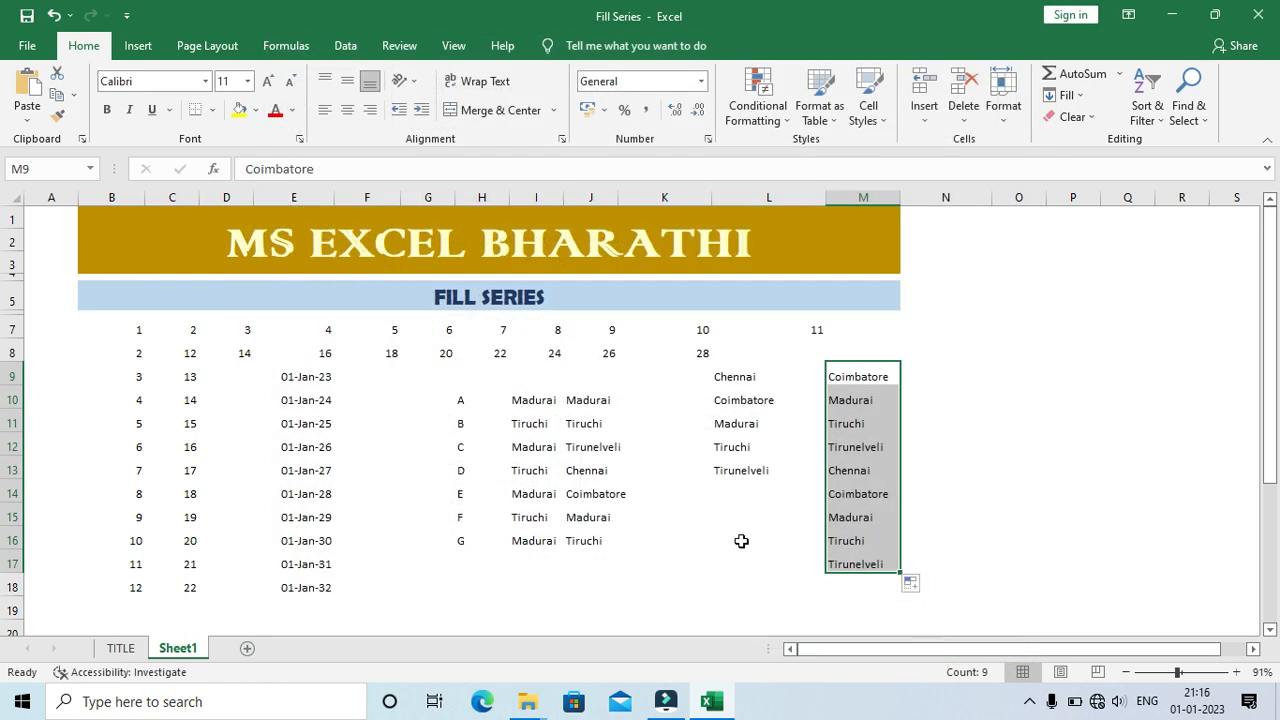
click(679, 530)
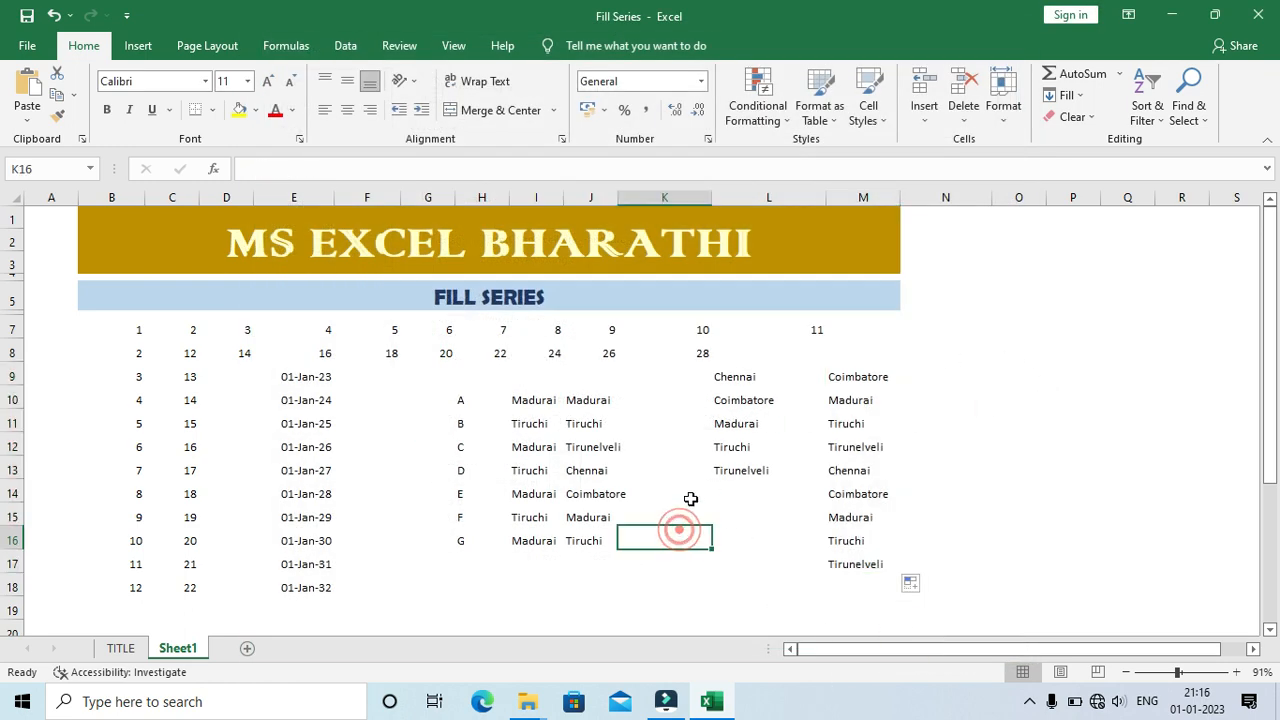
click(686, 492)
click(737, 492)
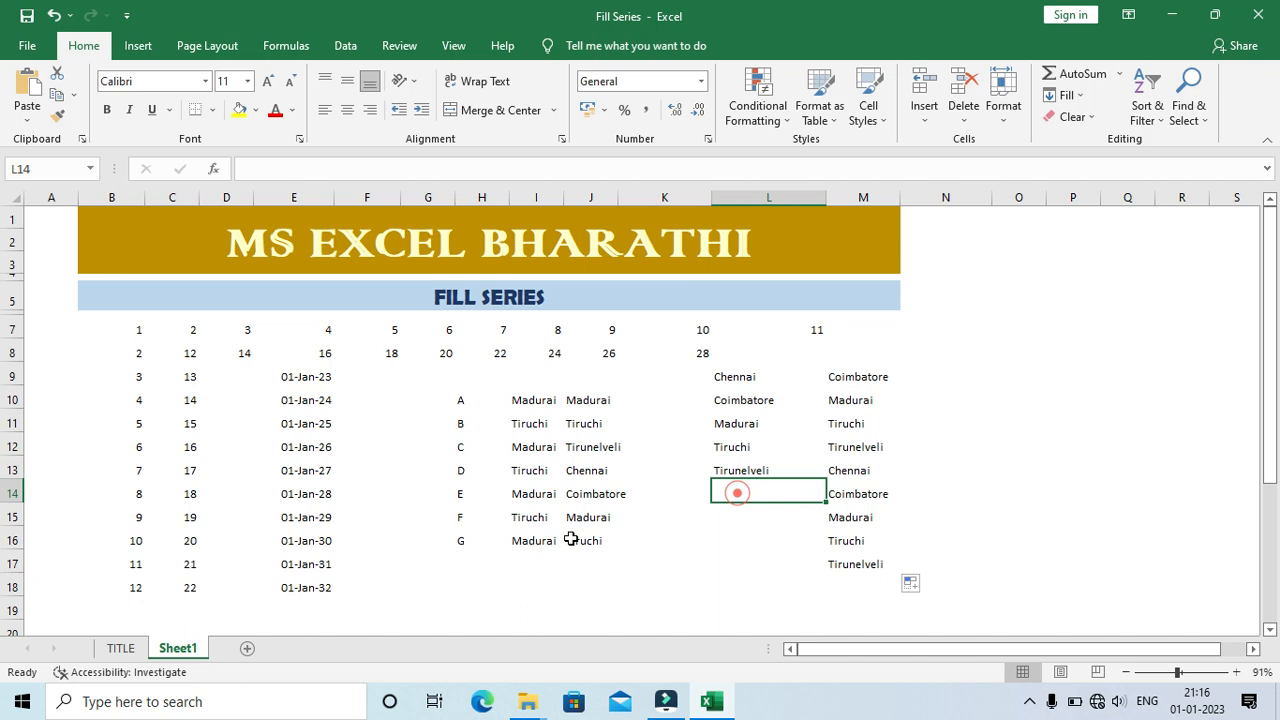
Step: Enter the first name from the new custom list in cell F10, fill it down to F17, and leave the filled range
click(389, 401)
text(Ram)
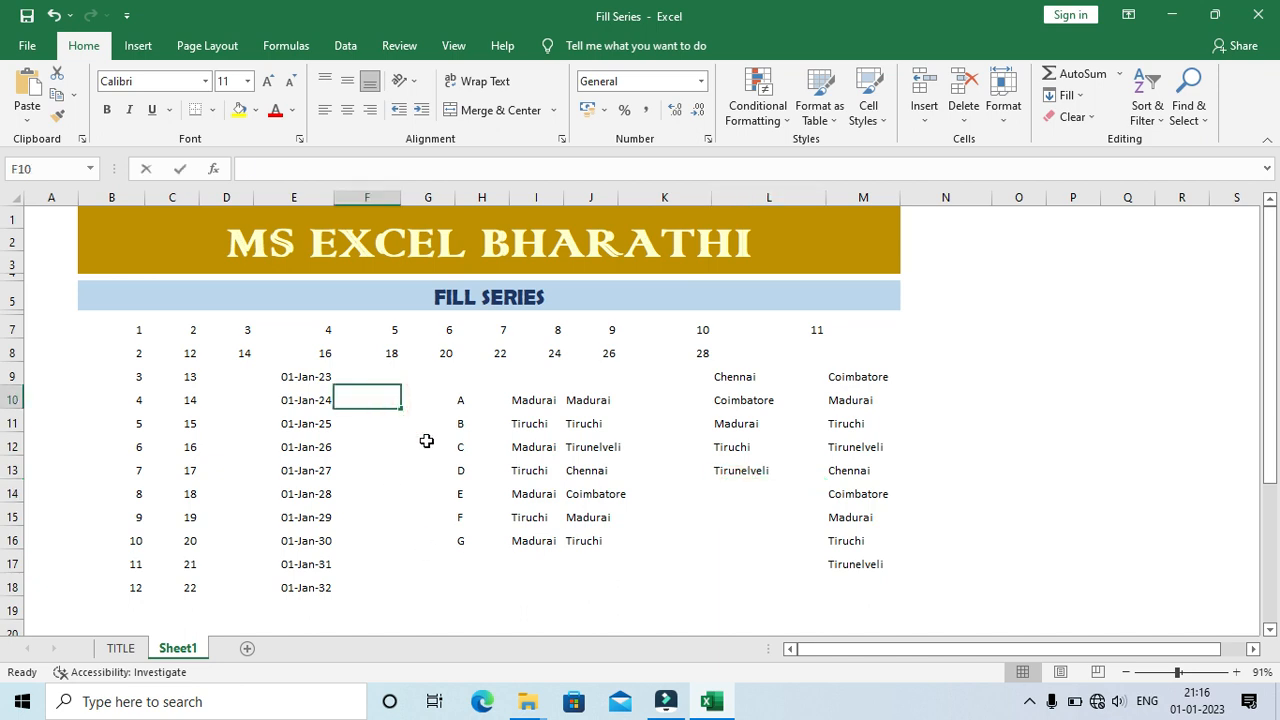
key(Return)
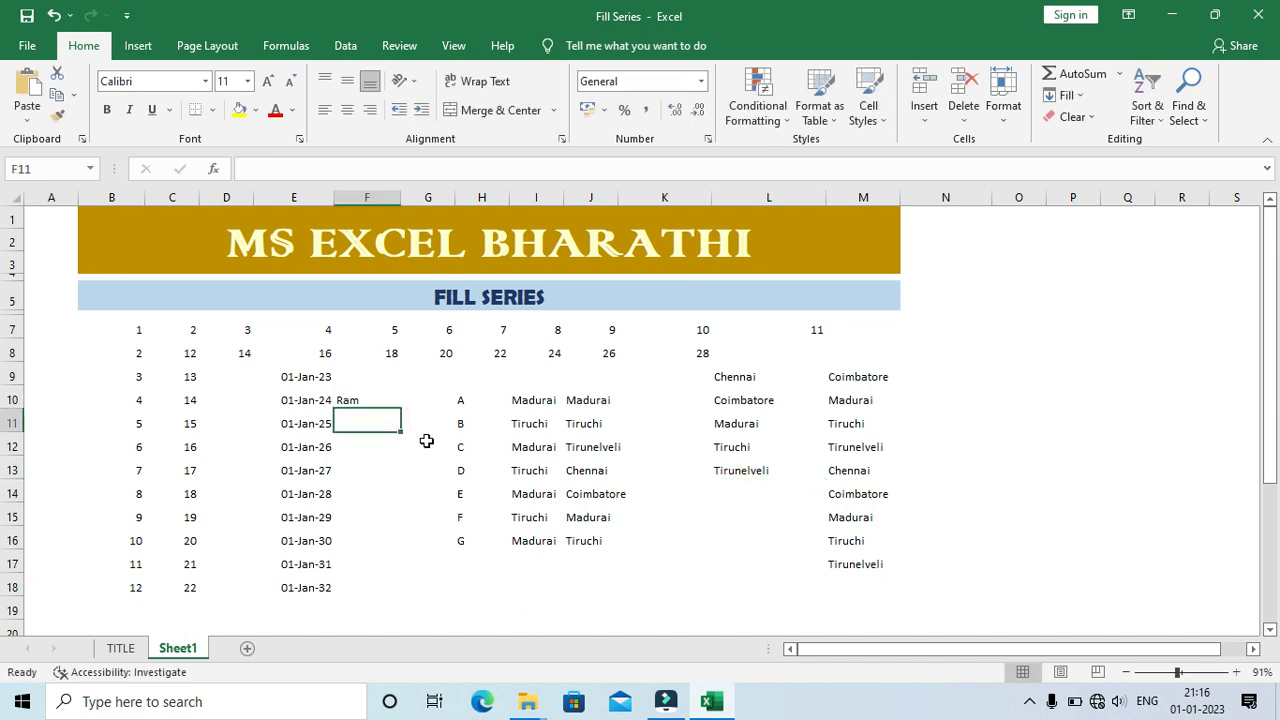
key(Up)
drag(401, 408, 400, 572)
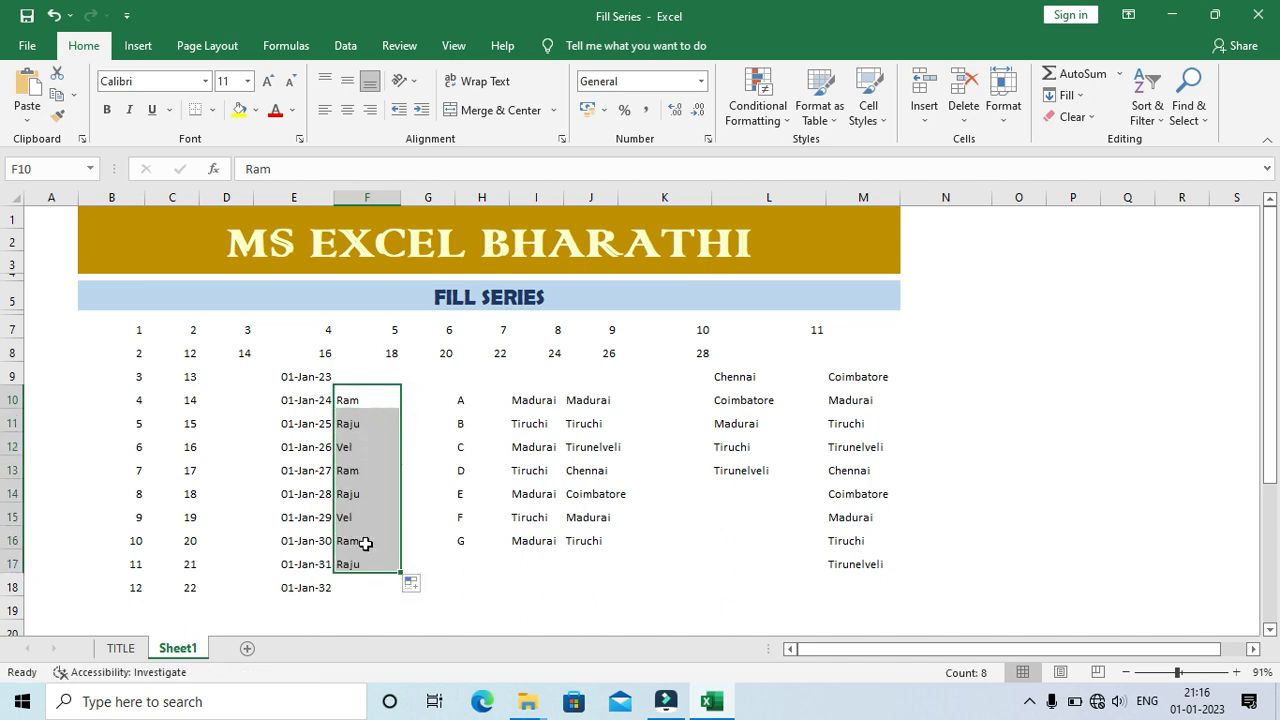
click(456, 590)
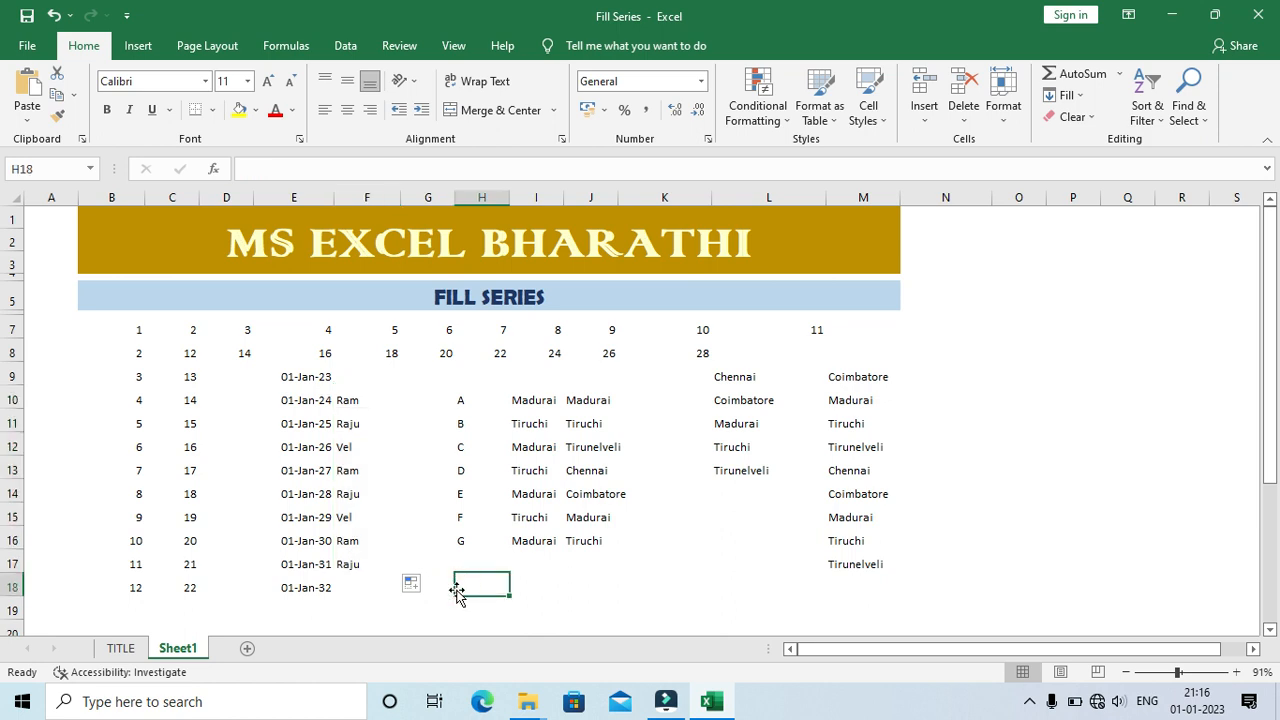